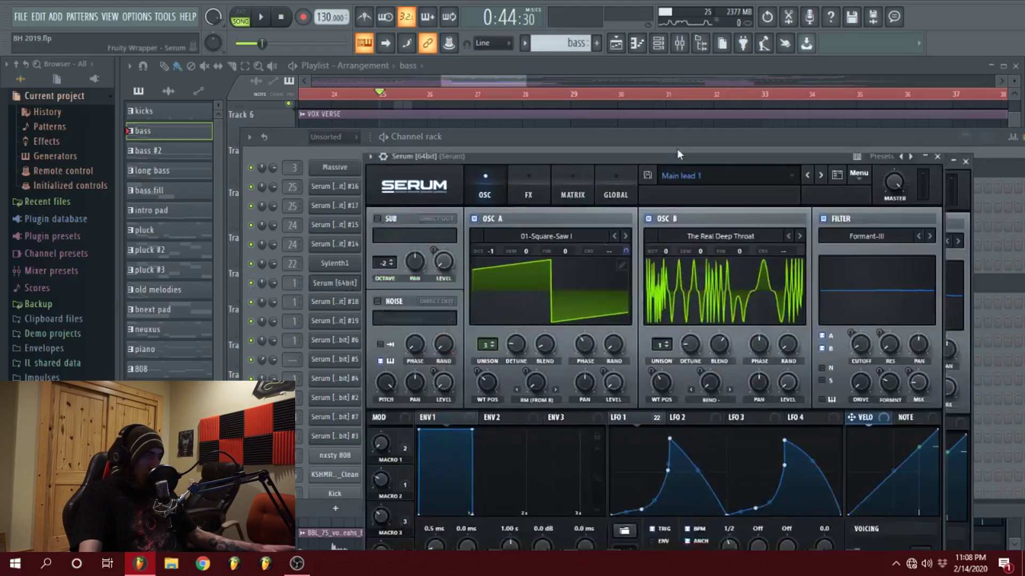
Bring the whole Serum window into view and glance at its effects page before returning to the oscillators.
{"action": "left_click_drag", "start_coordinate": [677, 149], "coordinate": [681, 88]}
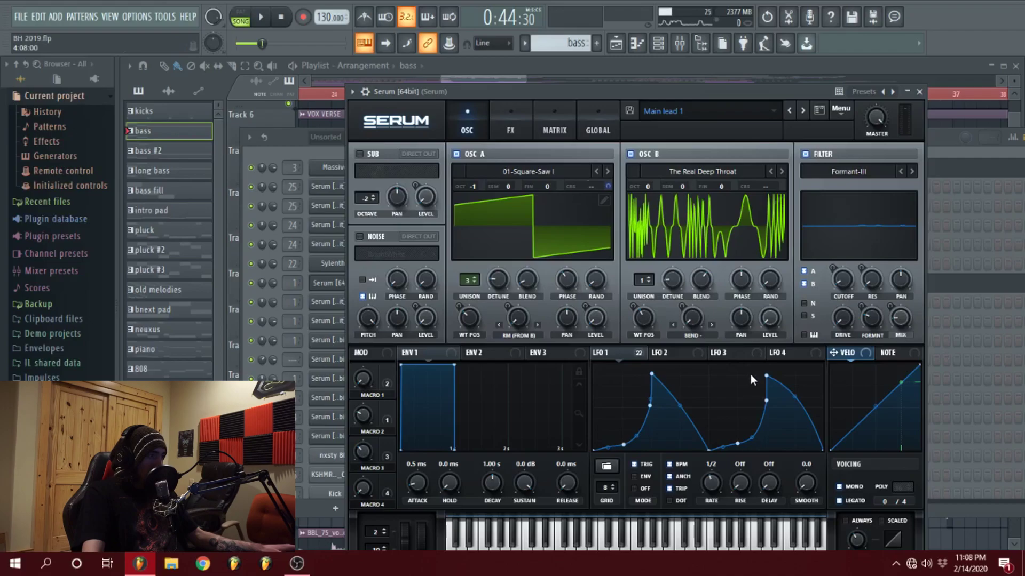
{"action": "left_click", "coordinate": [507, 132]}
{"action": "left_click", "coordinate": [471, 120]}
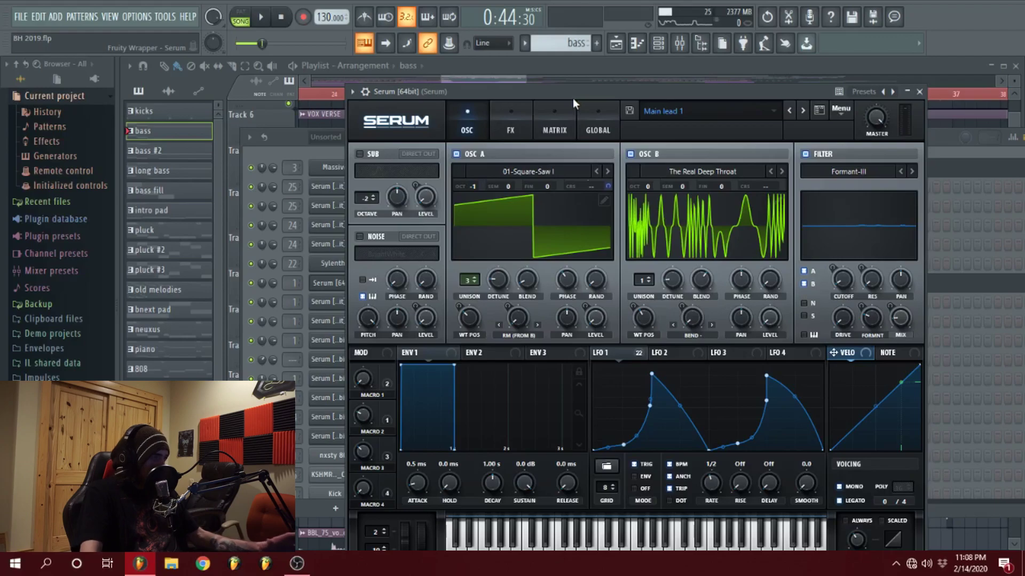
Solo the Serum channel and play the song briefly to audition the Main lead 1 bass patch.
{"action": "left_click_drag", "start_coordinate": [556, 100], "coordinate": [601, 60]}
{"action": "right_click", "coordinate": [251, 283]}
{"action": "left_click", "coordinate": [272, 291]}
{"action": "key", "text": "space"}
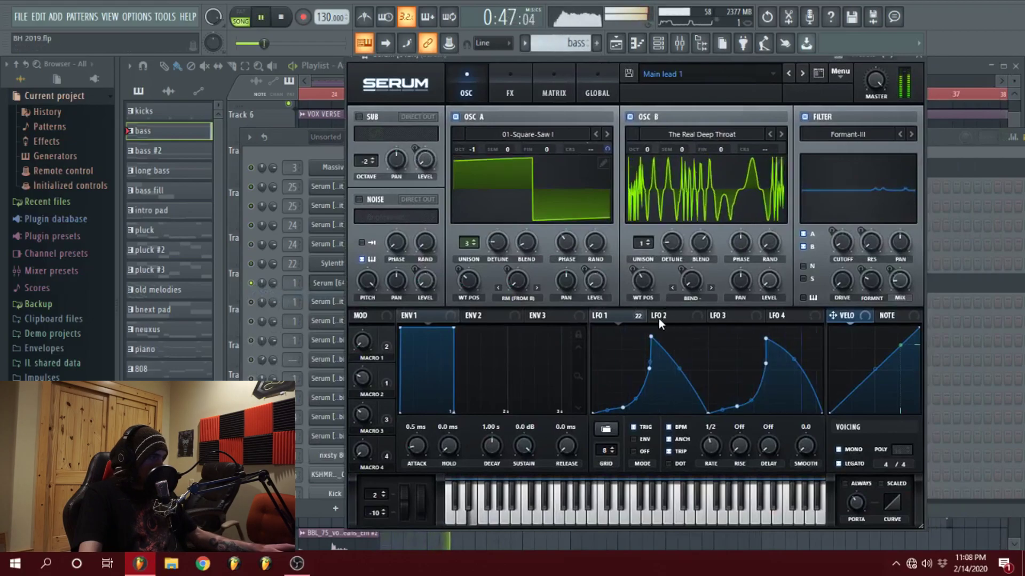
{"action": "key", "text": "space"}
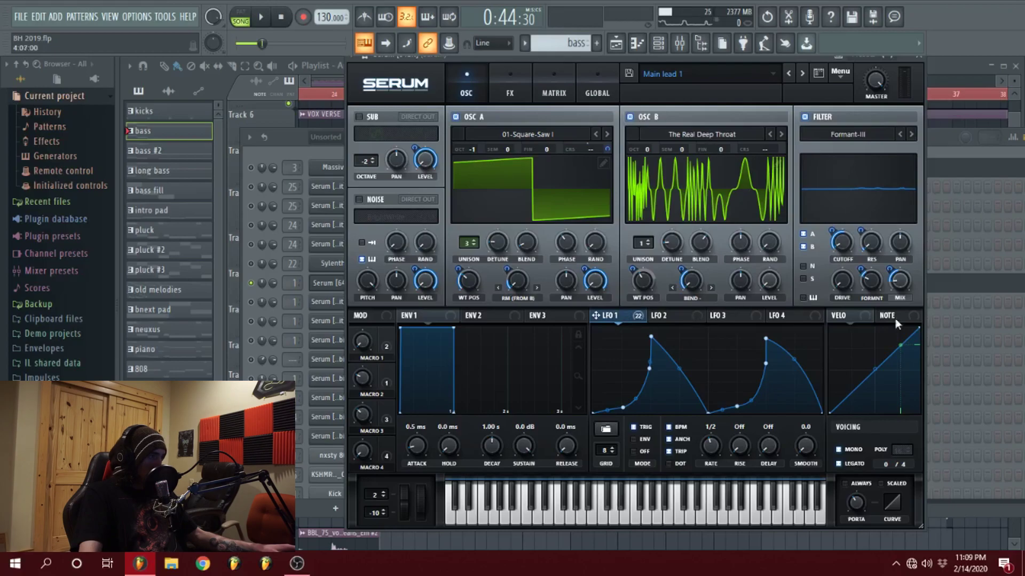
Examine the LFO 1 modulation destinations and Serum's effects page with its Phaser and EQ settings.
{"action": "right_click", "coordinate": [638, 317]}
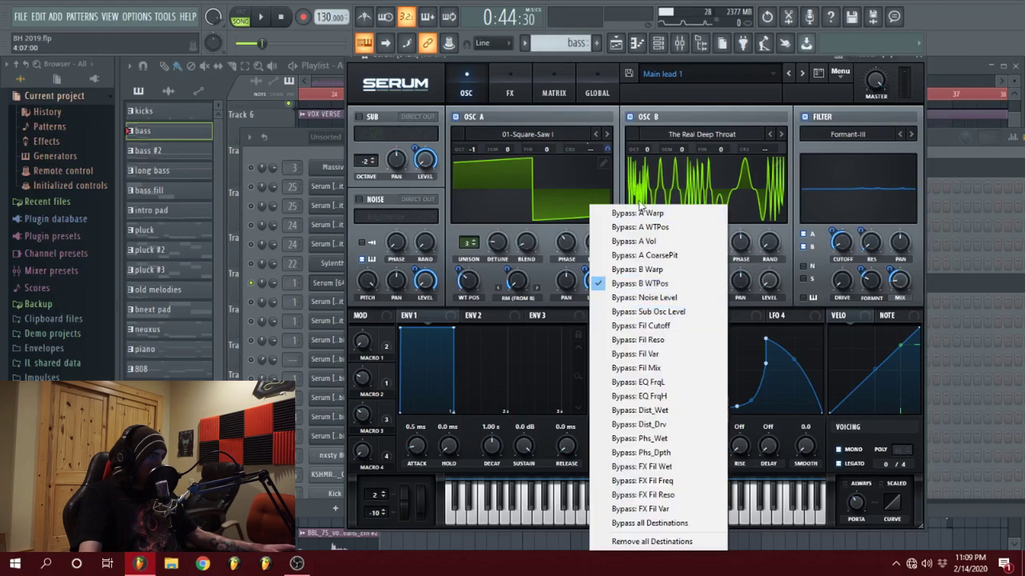
{"action": "left_click", "coordinate": [529, 69]}
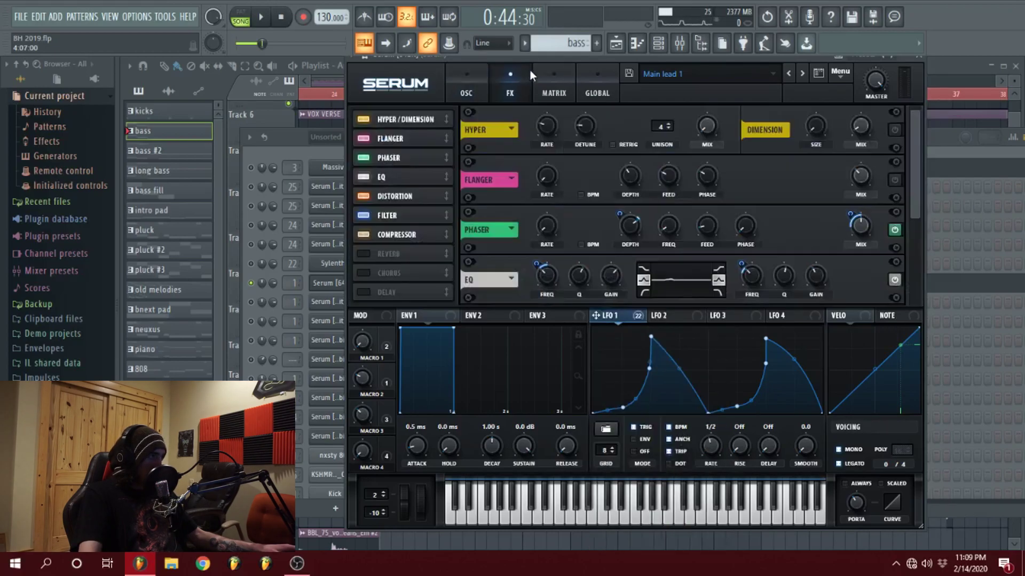
{"action": "left_click_drag", "start_coordinate": [536, 58], "coordinate": [472, 72]}
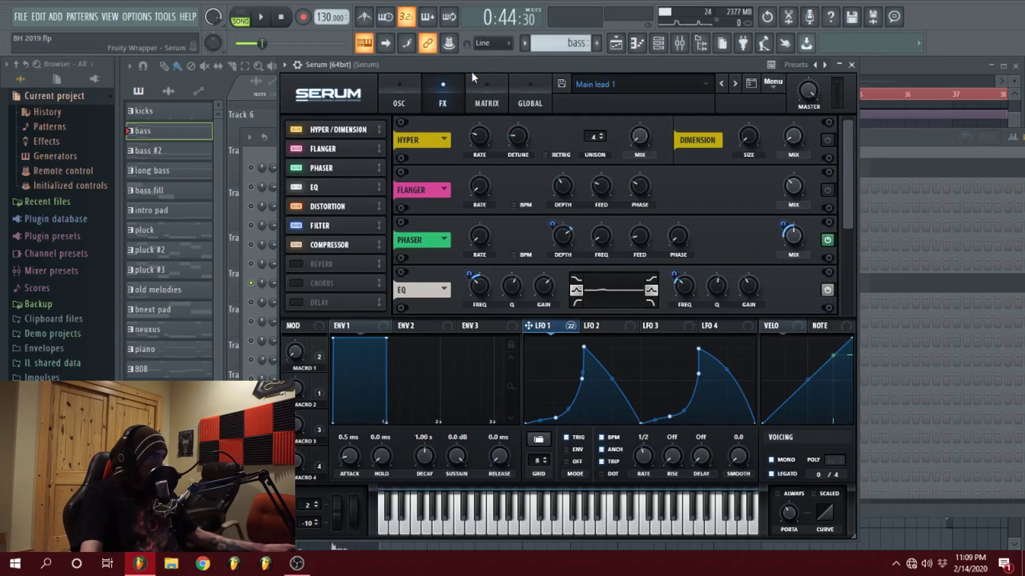
{"action": "left_click_drag", "start_coordinate": [843, 140], "coordinate": [863, 119]}
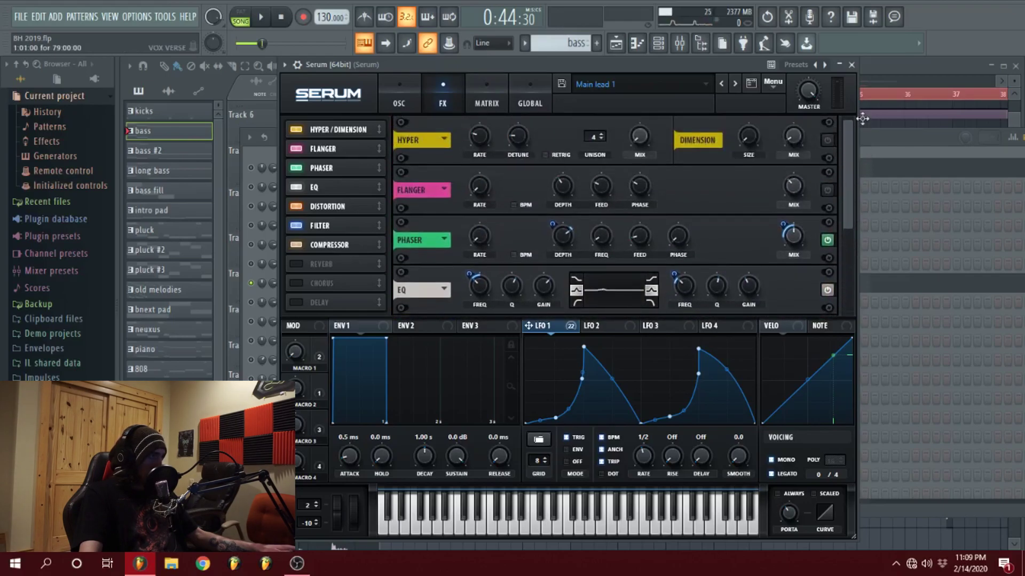
Examine the modulation matrix and check the LFO 1 destination list again from the oscillator page.
{"action": "left_click", "coordinate": [521, 103]}
{"action": "left_click", "coordinate": [486, 103]}
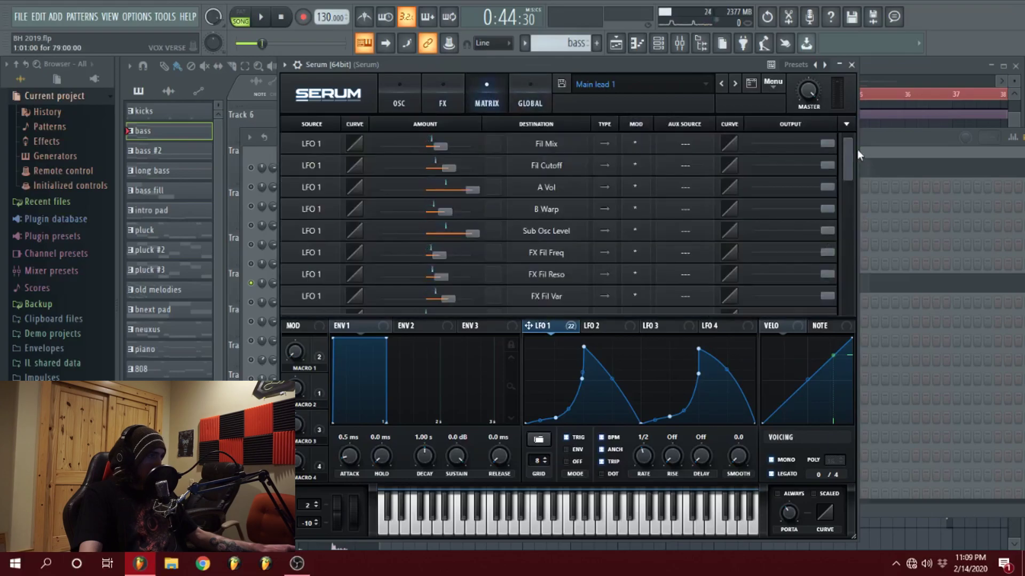
{"action": "left_click_drag", "start_coordinate": [847, 148], "coordinate": [836, 121]}
{"action": "left_click", "coordinate": [389, 107]}
{"action": "right_click", "coordinate": [541, 328]}
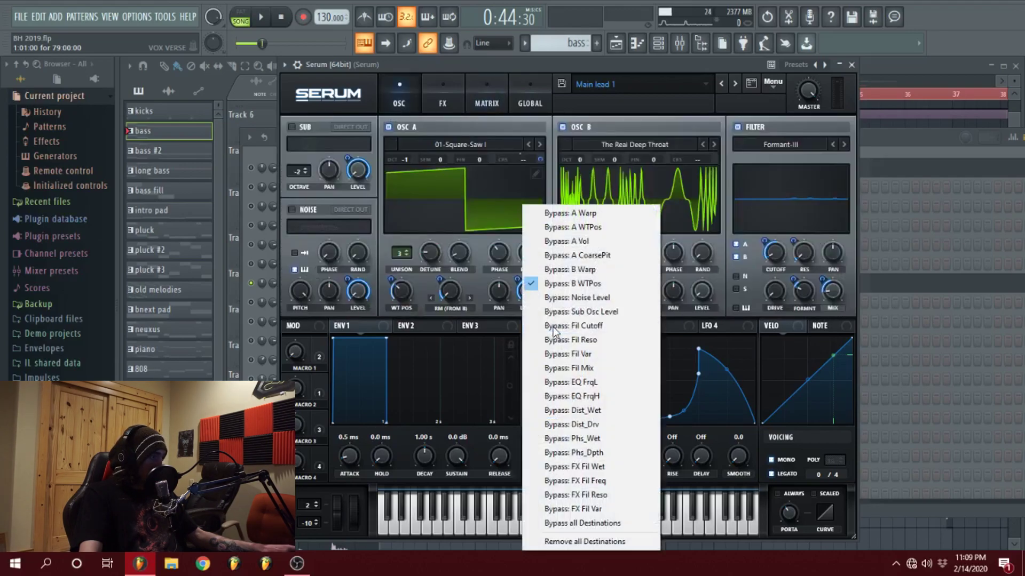
{"action": "left_click", "coordinate": [515, 326]}
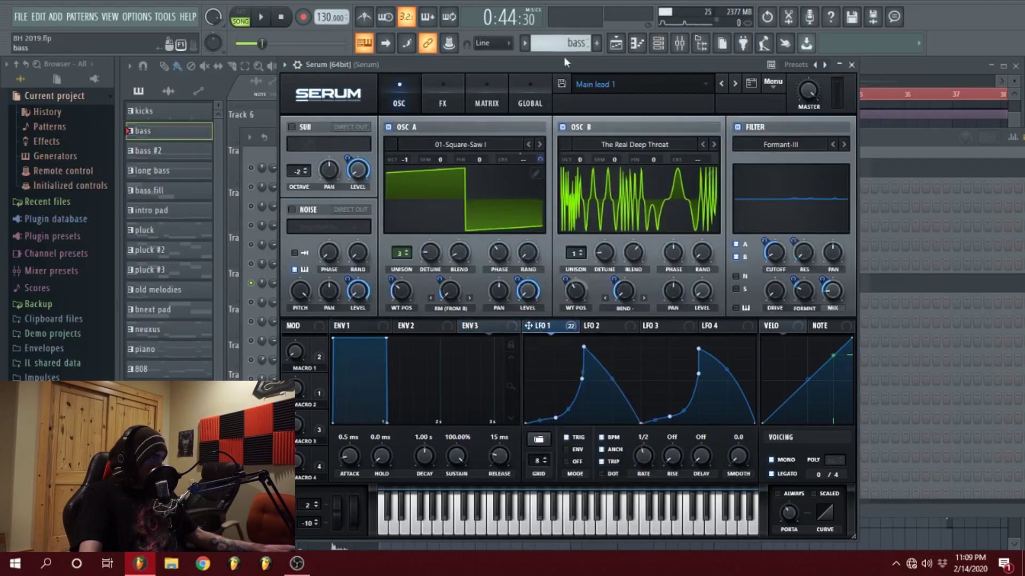
Close the Serum window, reopen it from its channel to examine the LFO 1 shape, and close it again.
{"action": "left_click_drag", "start_coordinate": [569, 64], "coordinate": [694, 64]}
{"action": "left_click", "coordinate": [977, 64]}
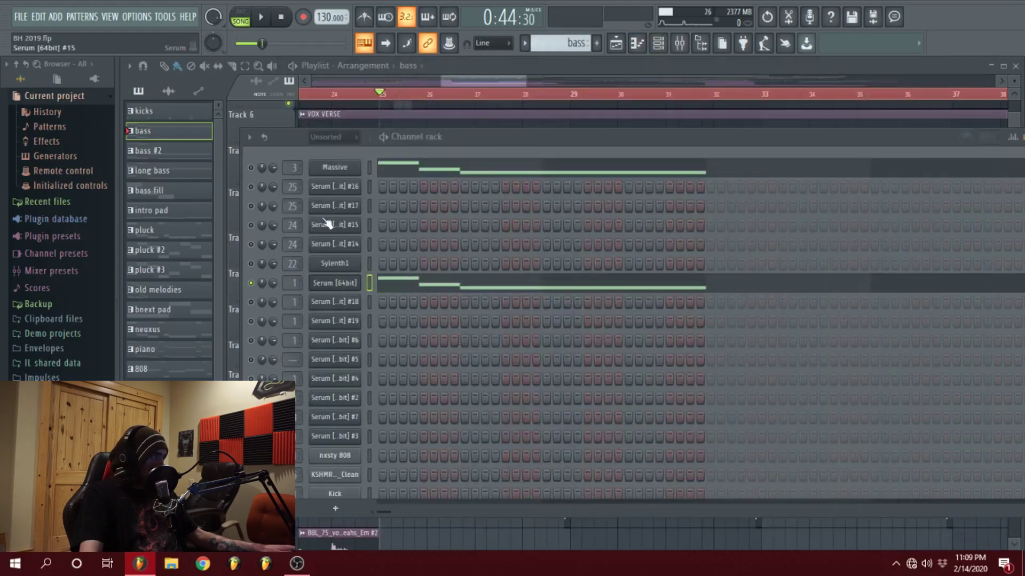
{"action": "left_click", "coordinate": [335, 282]}
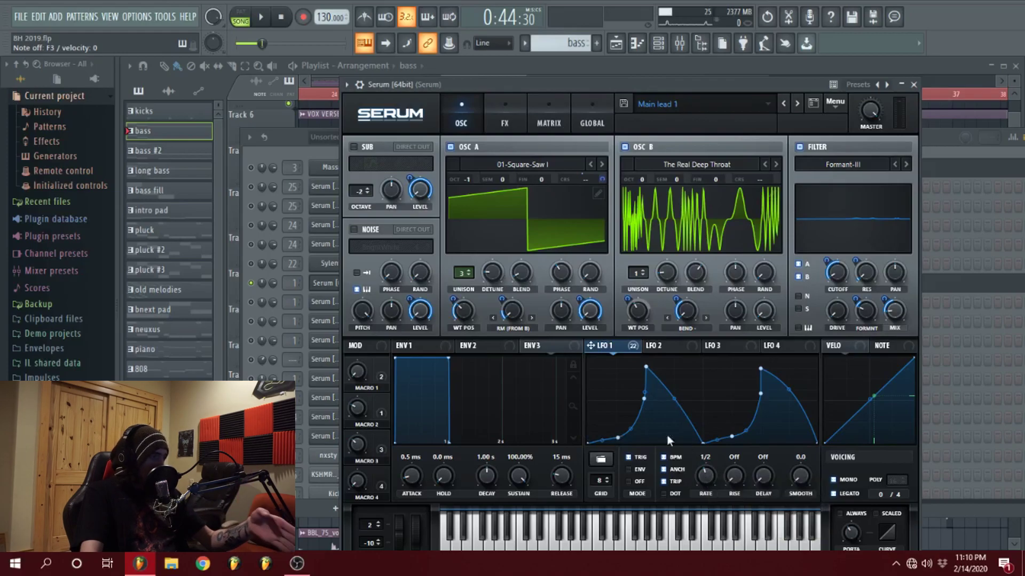
{"action": "left_click_drag", "start_coordinate": [716, 85], "coordinate": [739, 78]}
{"action": "key", "text": "Escape"}
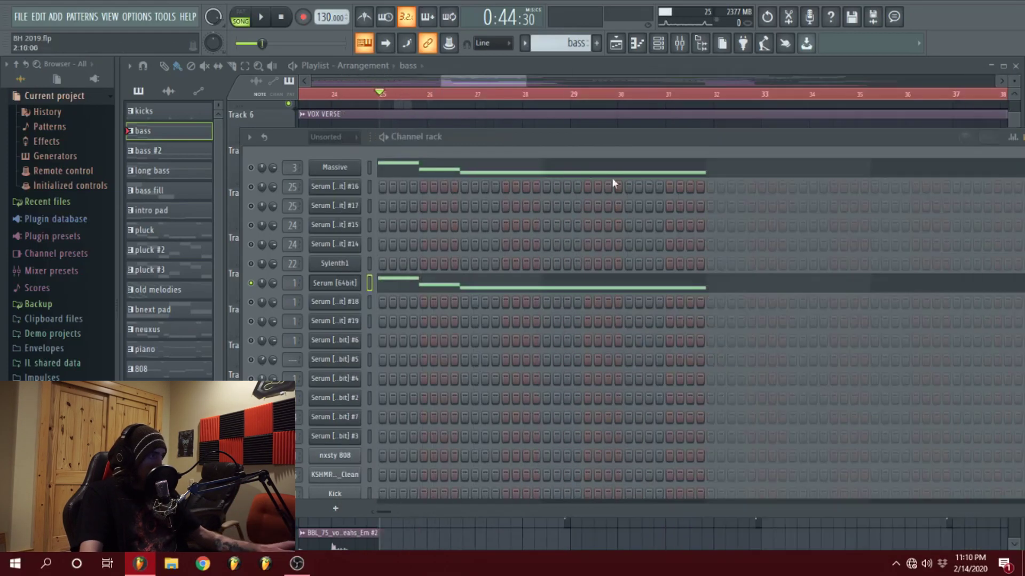
Solo the Massive channel and play the song briefly to audition the sub bass.
{"action": "right_click", "coordinate": [251, 167]}
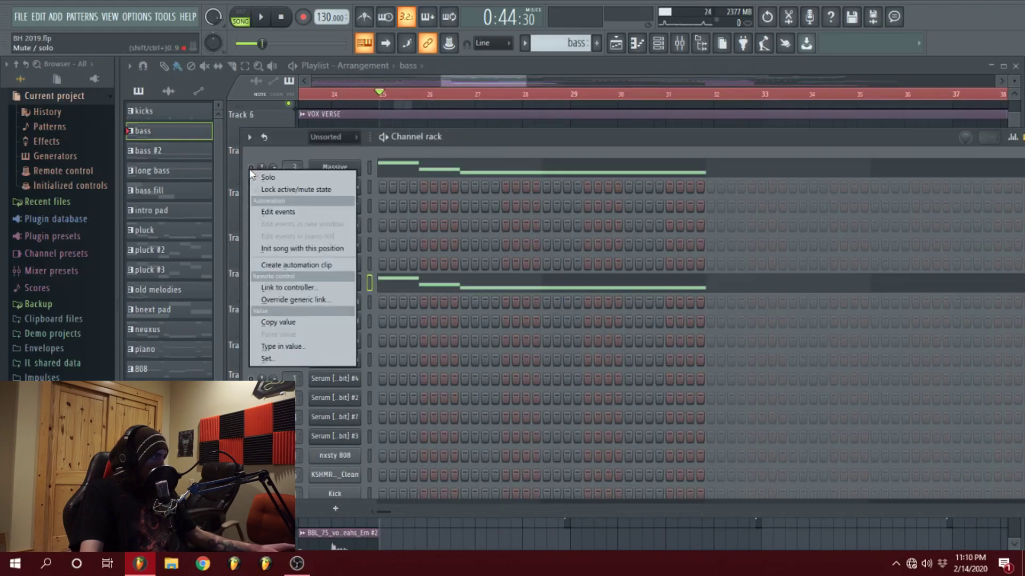
{"action": "left_click", "coordinate": [254, 174]}
{"action": "key", "text": "space"}
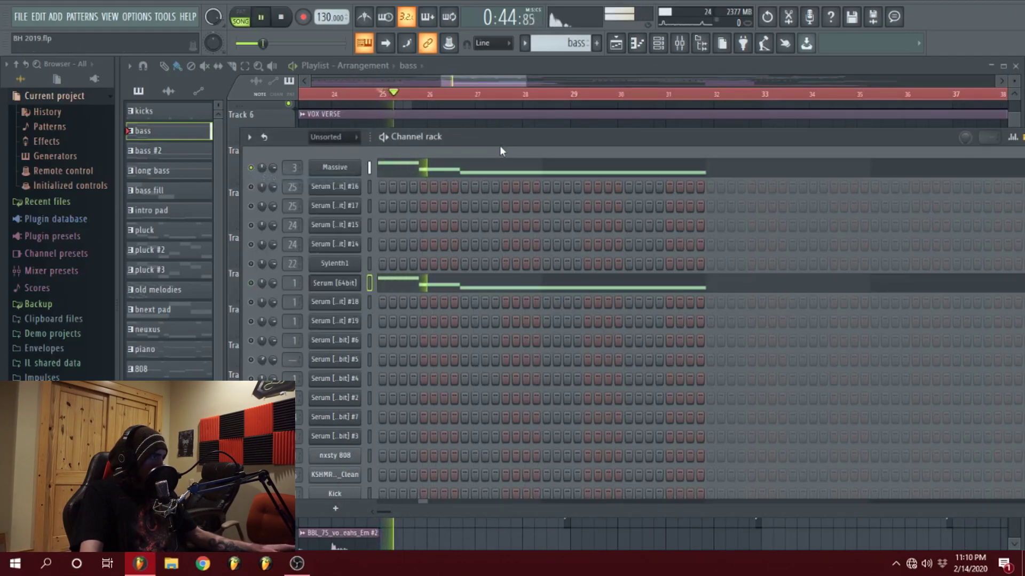
{"action": "key", "text": "space"}
Open the Massive plugin and examine the oscillator settings of the FIYA ASS SUB patch.
{"action": "left_click", "coordinate": [350, 168]}
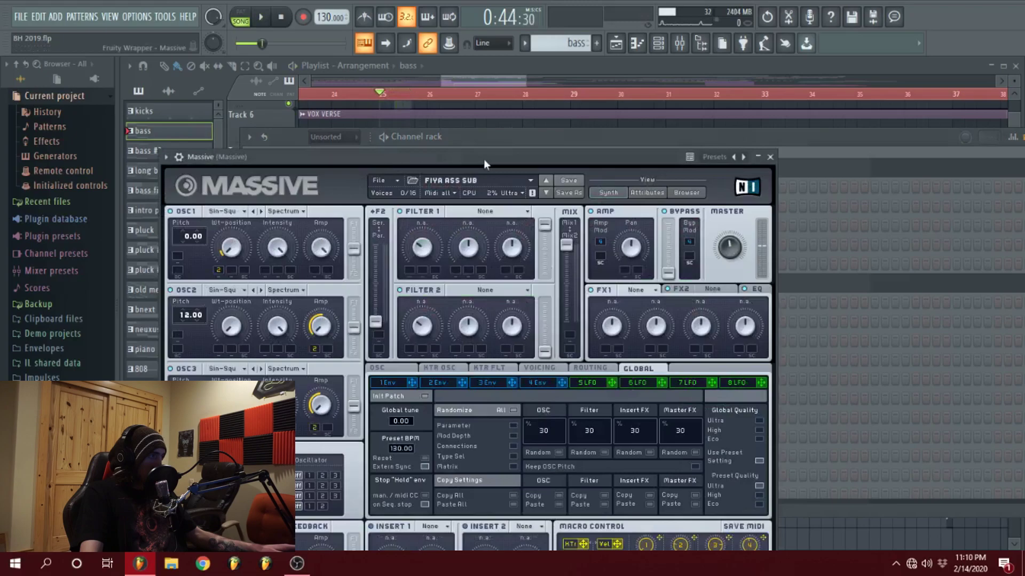
{"action": "left_click_drag", "start_coordinate": [487, 158], "coordinate": [723, 100]}
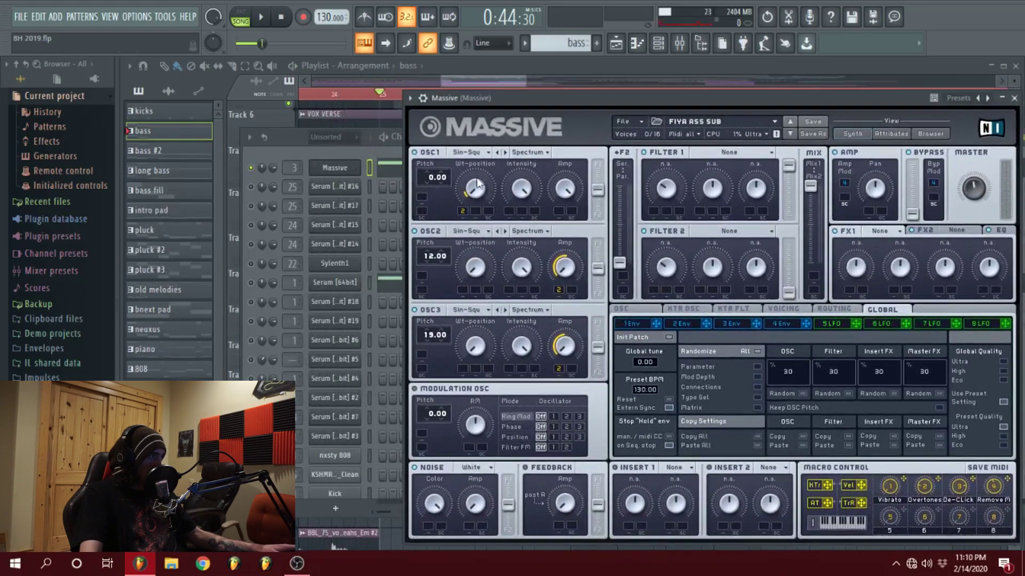
{"action": "left_click", "coordinate": [373, 151]}
{"action": "left_click", "coordinate": [696, 95]}
{"action": "left_click_drag", "start_coordinate": [635, 98], "coordinate": [652, 86]}
Inspect the Fruity Parametric EQ 2 in Massive's mixer effect chain and return to the channel rack.
{"action": "left_click", "coordinate": [275, 144]}
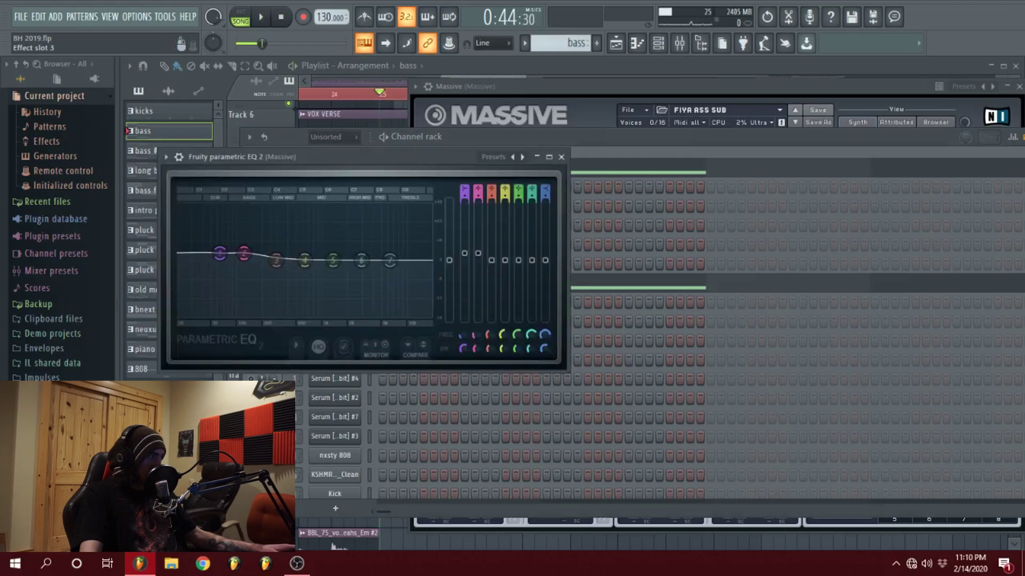
{"action": "left_click_drag", "start_coordinate": [382, 165], "coordinate": [1024, 187]}
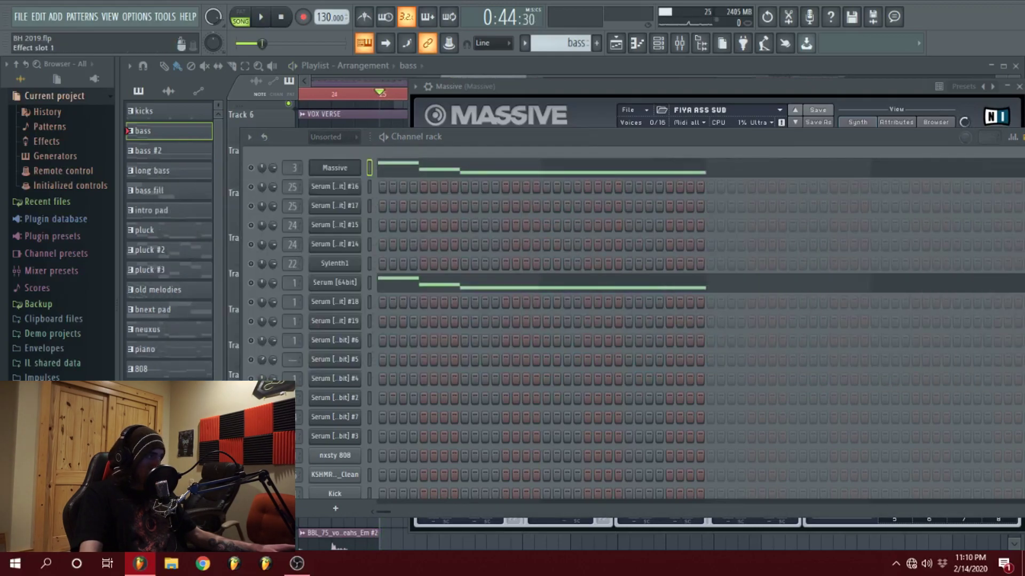
{"action": "mouse_move", "coordinate": [619, 104]}
{"action": "left_mouse_down"}
{"action": "mouse_move", "coordinate": [617, 91]}
{"action": "mouse_move", "coordinate": [588, 84]}
{"action": "mouse_move", "coordinate": [618, 99]}
{"action": "left_mouse_up"}
{"action": "left_click", "coordinate": [287, 142]}
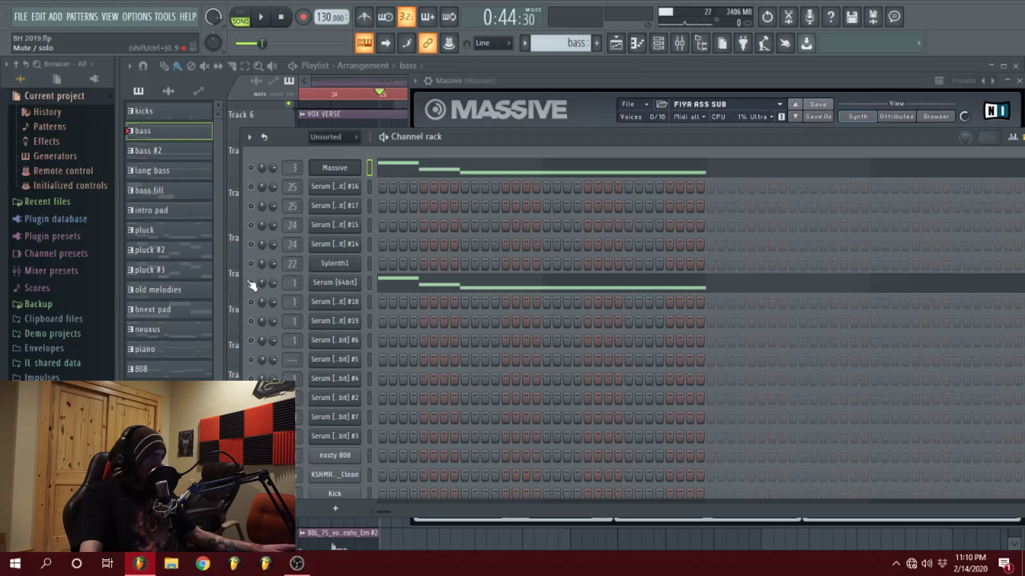
Look through the playlist arrangement from the lower automation tracks back up to the bass clips on Track 7.
{"action": "left_click", "coordinate": [386, 66]}
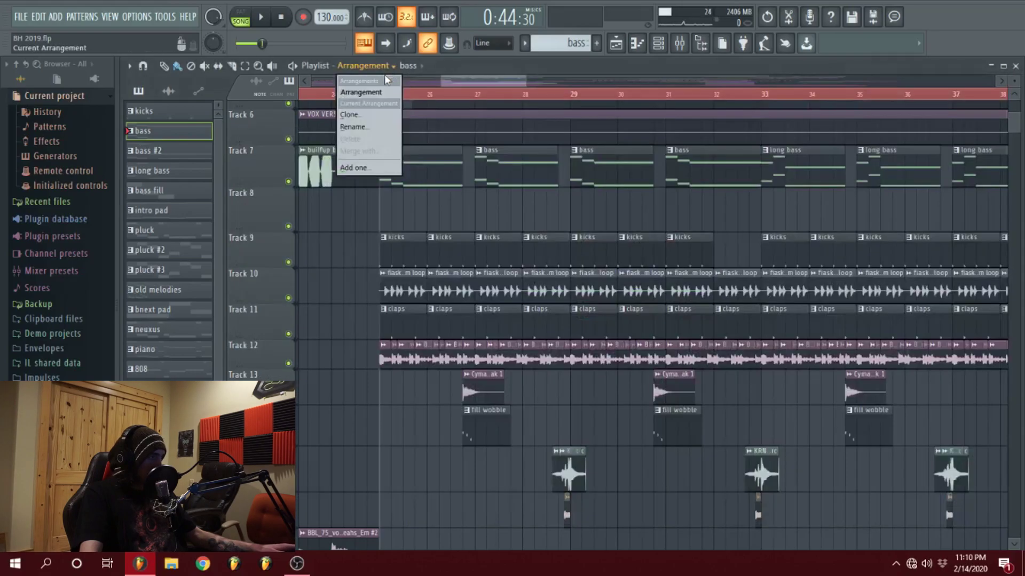
{"action": "left_click", "coordinate": [530, 75]}
{"action": "scroll", "coordinate": [581, 158], "scroll_direction": "down", "scroll_amount": 10}
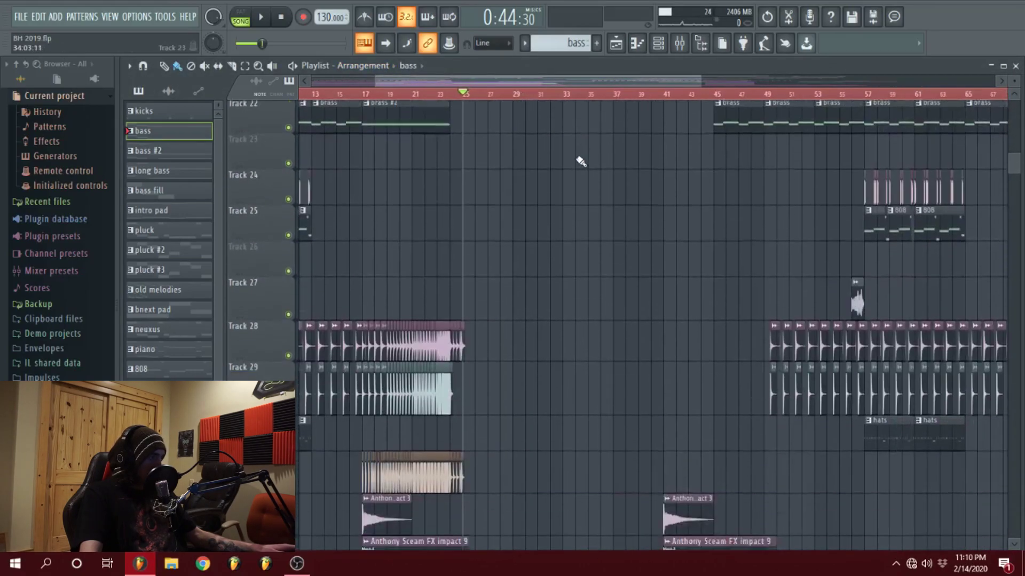
{"action": "scroll", "coordinate": [515, 175], "scroll_direction": "down", "scroll_amount": 7}
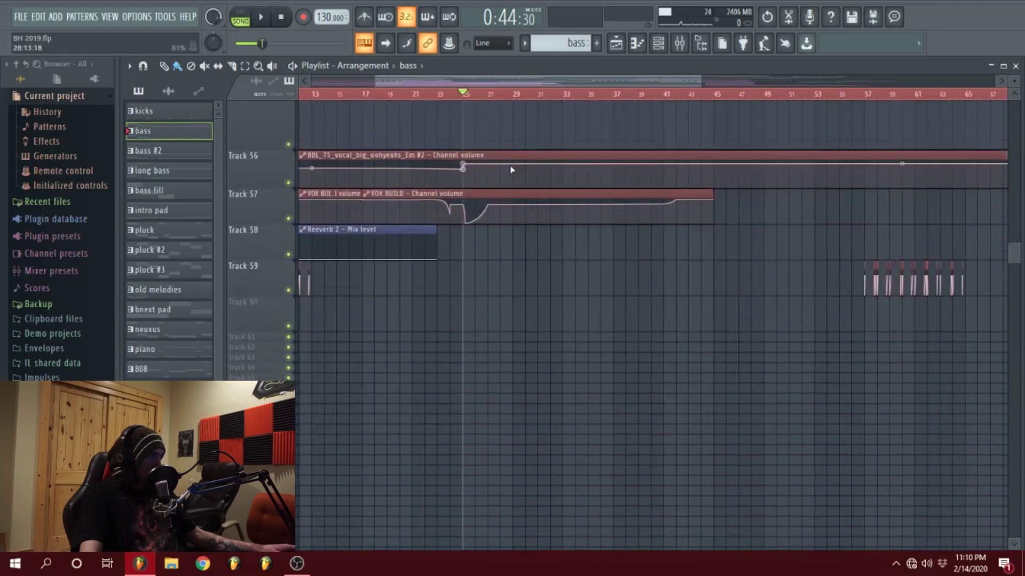
{"action": "scroll", "coordinate": [507, 273], "scroll_direction": "up", "scroll_amount": 12}
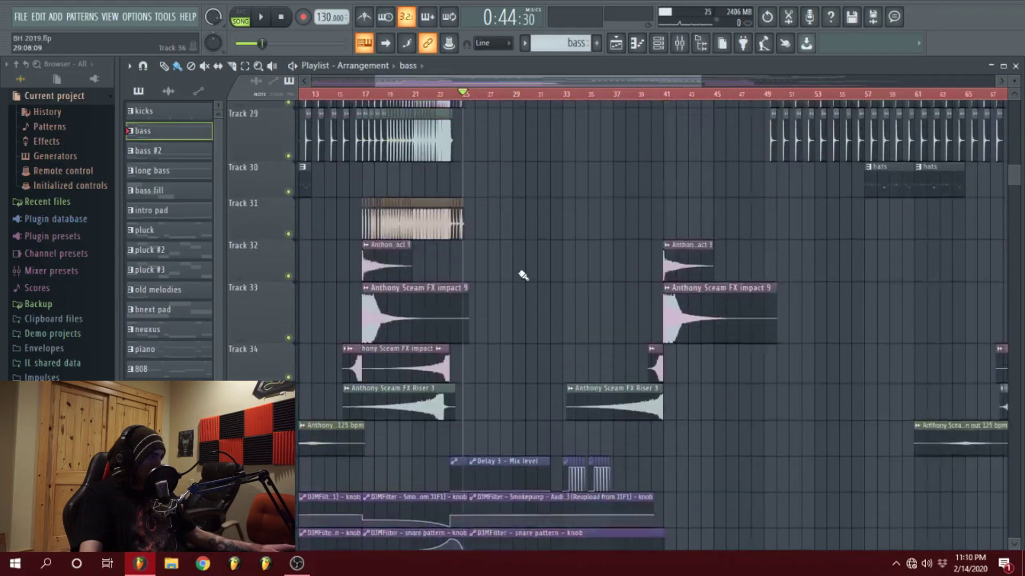
{"action": "scroll", "coordinate": [513, 278], "scroll_direction": "up", "scroll_amount": 10}
{"action": "scroll", "coordinate": [532, 292], "scroll_direction": "up", "scroll_amount": 4, "text": "ctrl"}
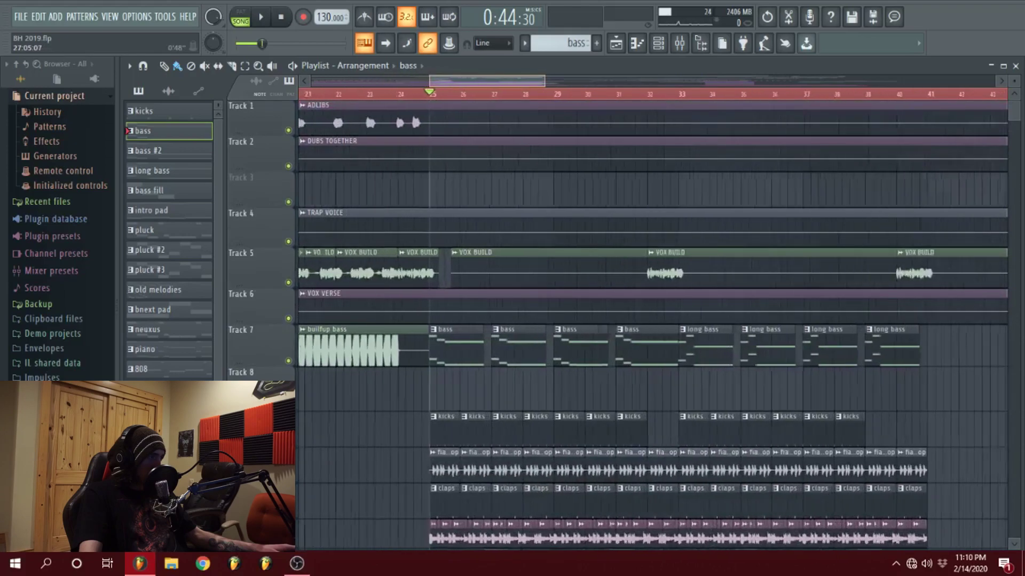
Open the bass clip's pattern from Track 7, solo the Serum channel and show its plugin window.
{"action": "double_click", "coordinate": [524, 339]}
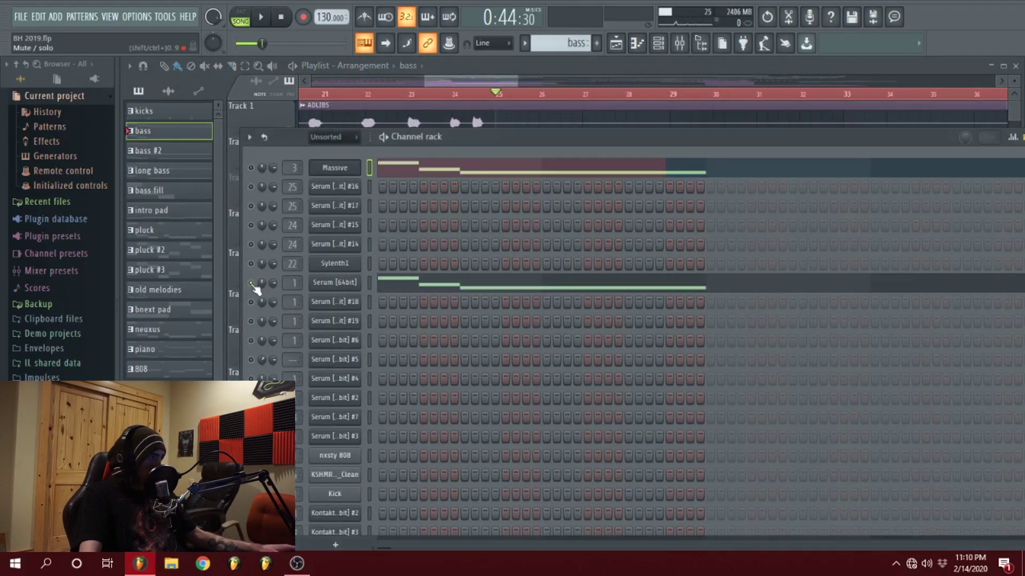
{"action": "left_click", "coordinate": [336, 283]}
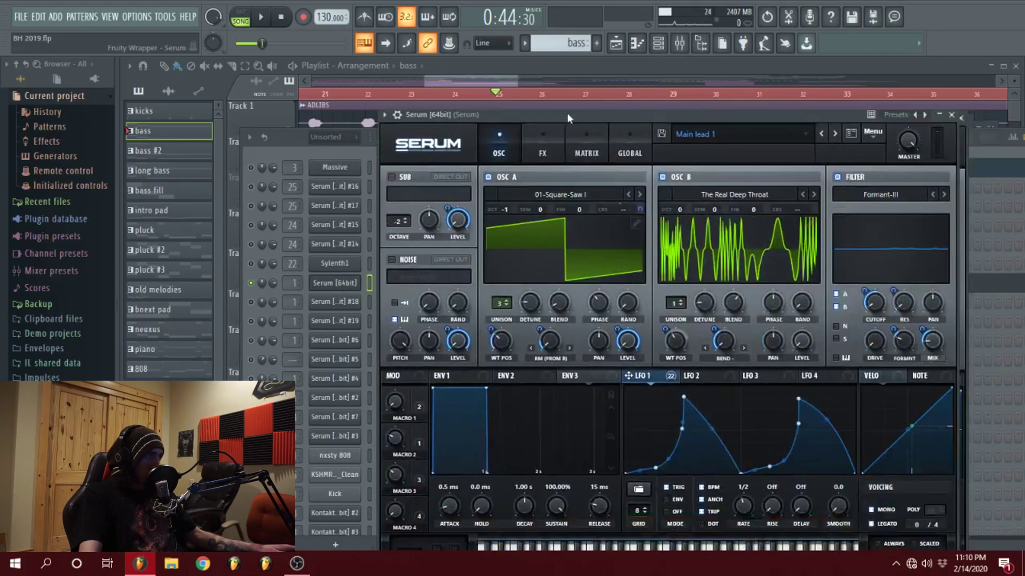
{"action": "left_click_drag", "start_coordinate": [567, 113], "coordinate": [528, 95]}
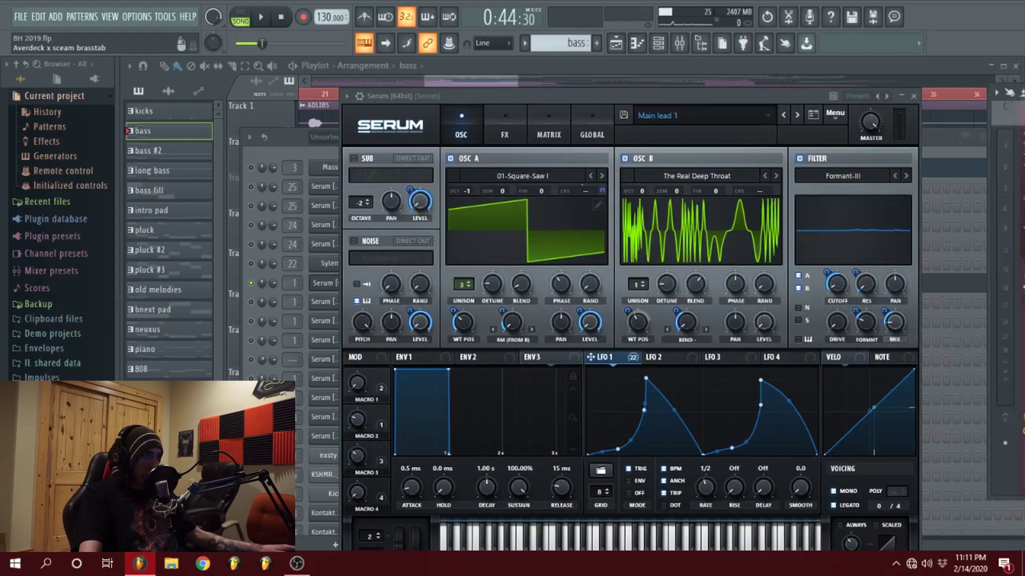
Open the mixer at the Serum insert and inspect the first Fruity Parametric EQ 2 in its effect chain.
{"action": "left_click", "coordinate": [680, 42]}
{"action": "left_click_drag", "start_coordinate": [672, 89], "coordinate": [589, 110]}
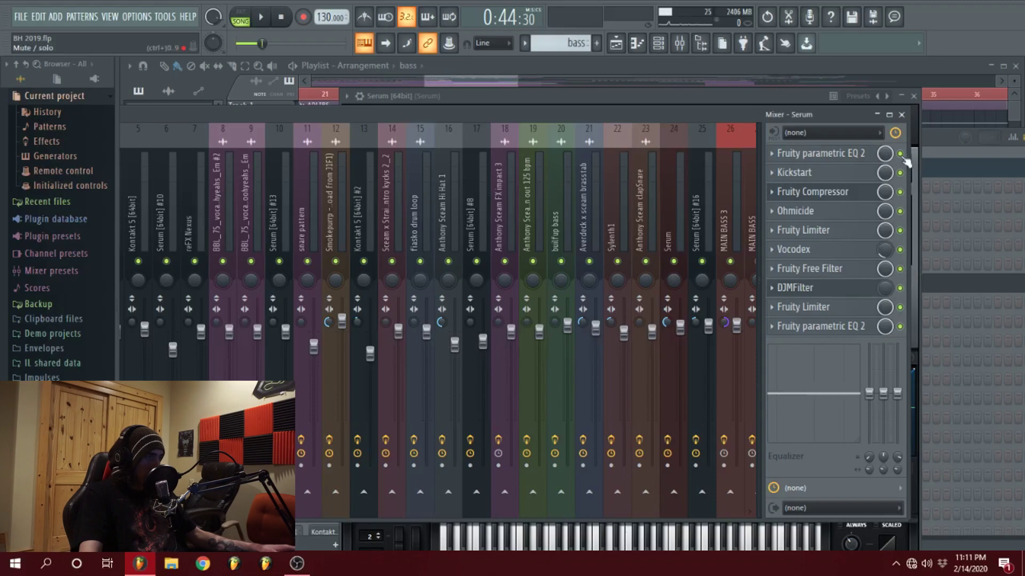
{"action": "left_click", "coordinate": [853, 154]}
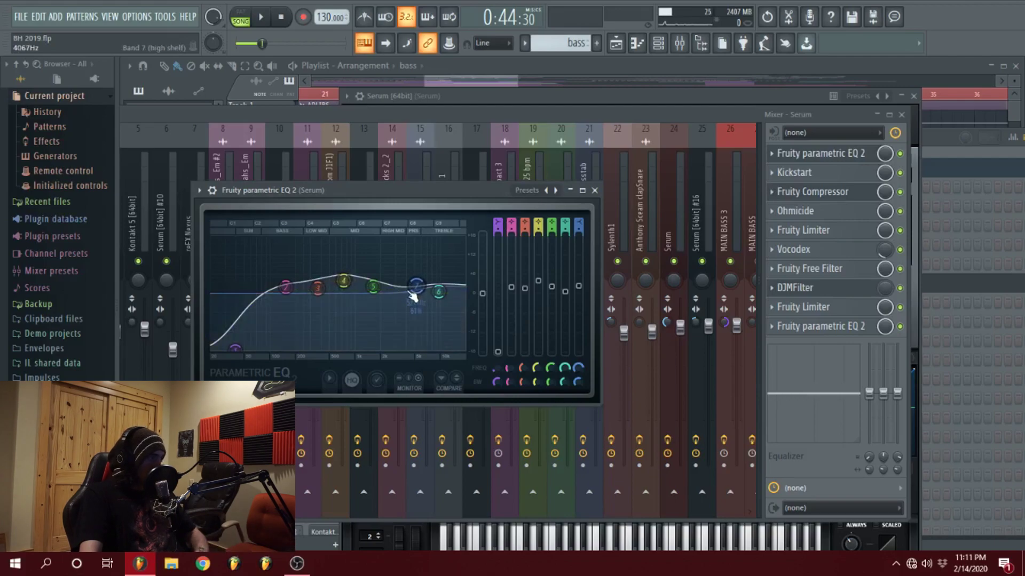
Open the Ohmicide distortion on the Serum insert and place its window beside the effect chain for inspection.
{"action": "left_click", "coordinate": [833, 194]}
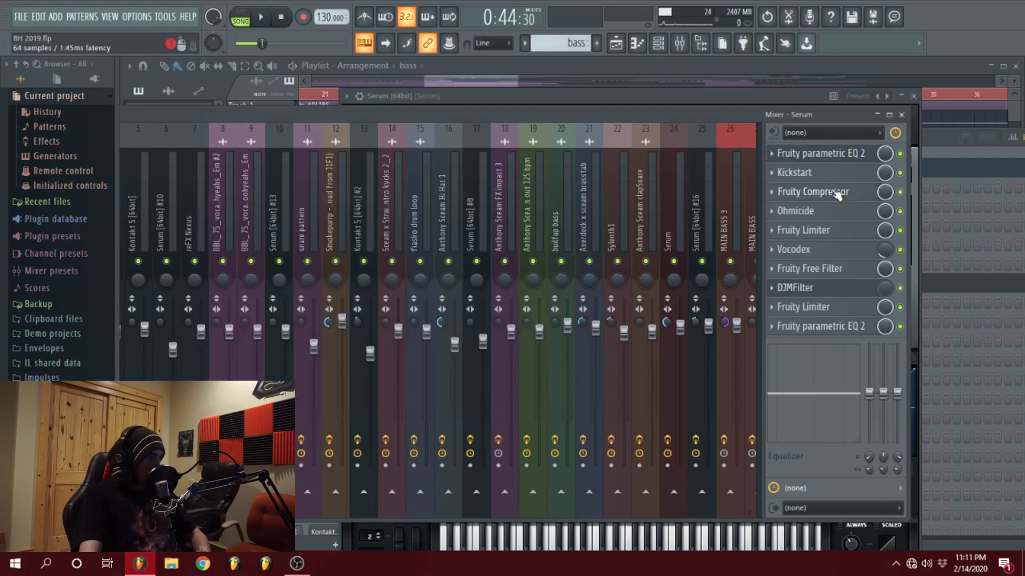
{"action": "left_click", "coordinate": [835, 213]}
{"action": "left_click", "coordinate": [840, 218]}
{"action": "left_click", "coordinate": [840, 220]}
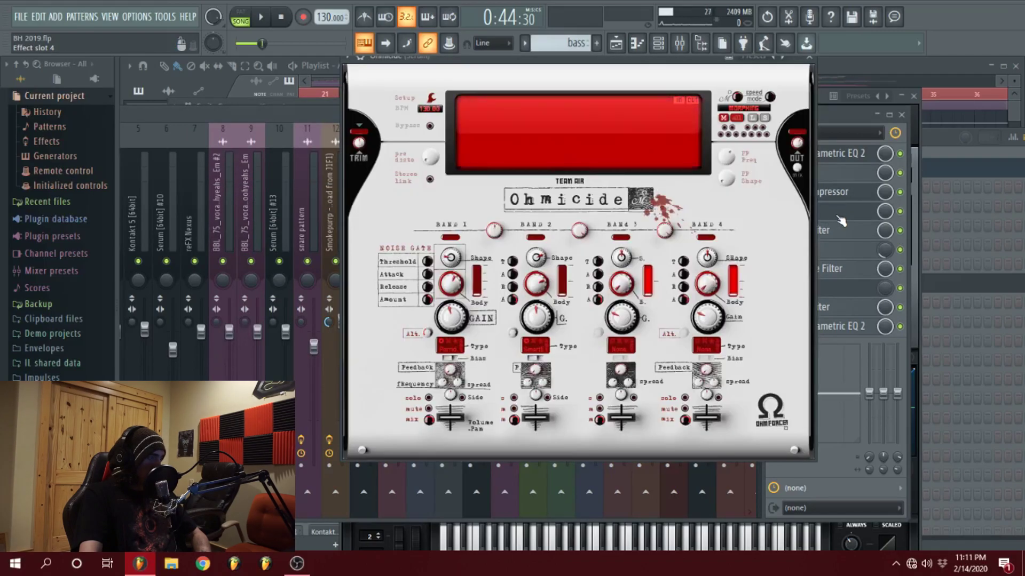
{"action": "left_click_drag", "start_coordinate": [576, 63], "coordinate": [523, 131]}
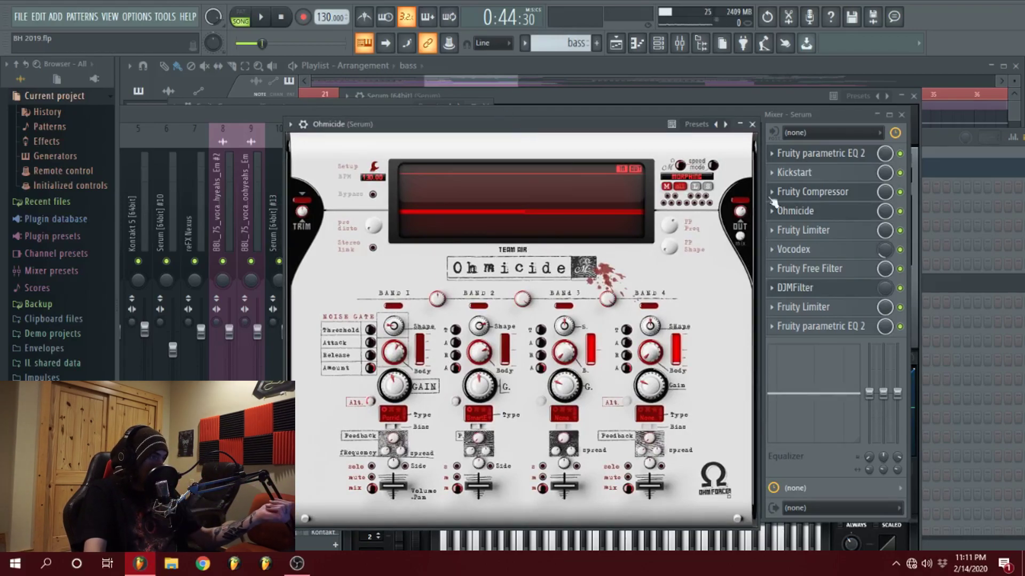
Open the first Fruity Limiter on the Serum insert to examine its loudness and envelope settings.
{"action": "left_click", "coordinate": [846, 233]}
{"action": "left_click", "coordinate": [846, 233]}
{"action": "left_click", "coordinate": [845, 233]}
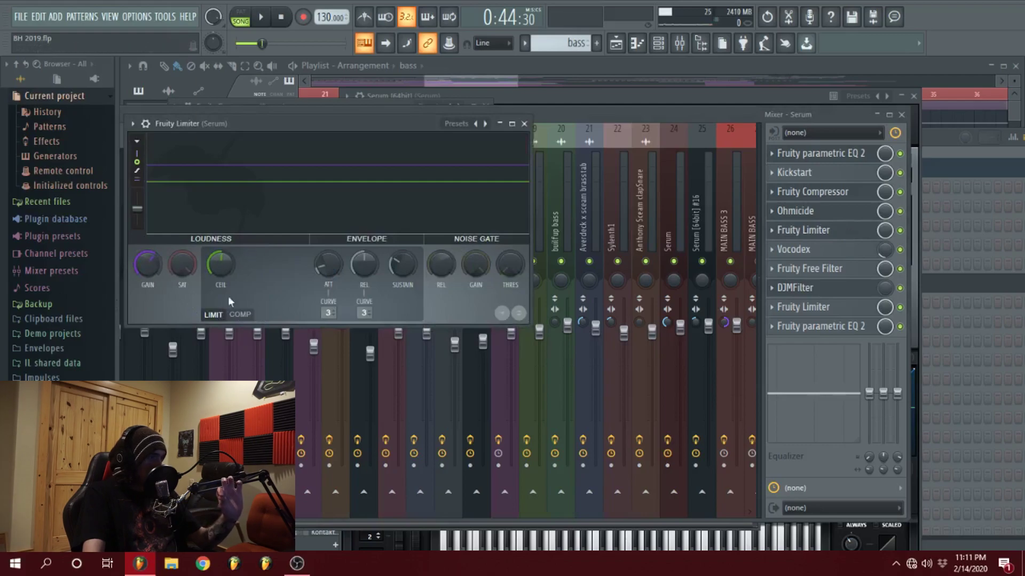
Open Vocodex and the second Fruity Limiter on the Serum insert to examine their settings.
{"action": "left_click", "coordinate": [835, 256]}
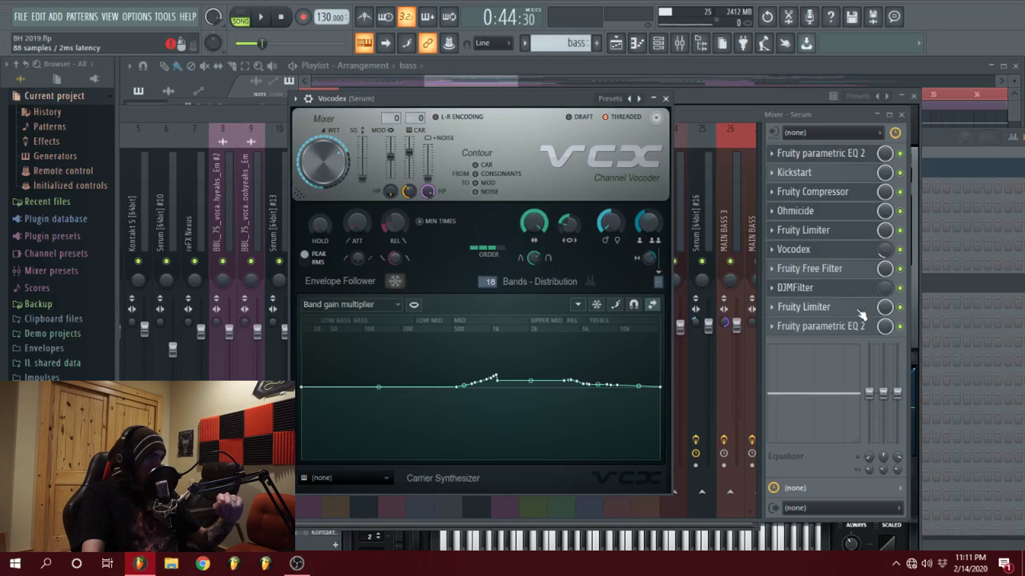
{"action": "left_click", "coordinate": [858, 312]}
{"action": "left_click", "coordinate": [858, 312]}
{"action": "left_click", "coordinate": [858, 311]}
{"action": "left_click", "coordinate": [772, 308]}
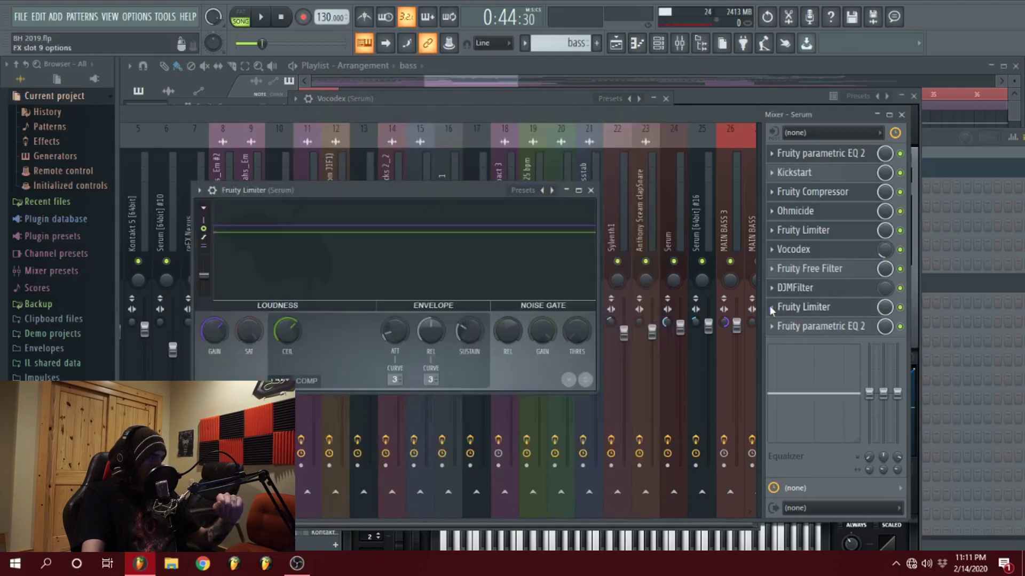
Dismiss the second limiter's slot options and open the last Fruity Parametric EQ 2 on the Serum insert to examine its curve.
{"action": "left_click", "coordinate": [775, 310]}
{"action": "mouse_move", "coordinate": [808, 264]}
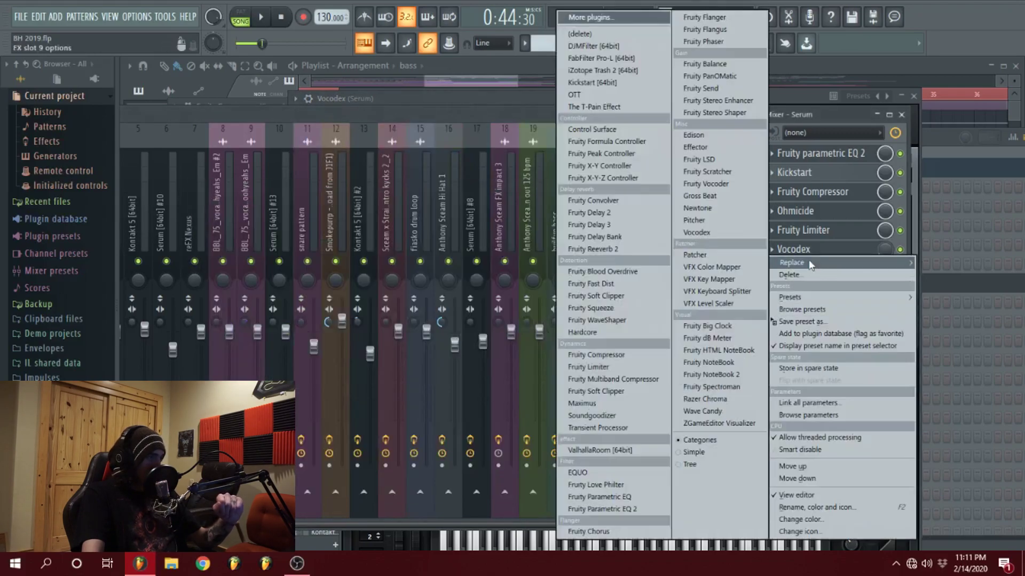
{"action": "left_click", "coordinate": [534, 115]}
{"action": "left_click", "coordinate": [846, 330]}
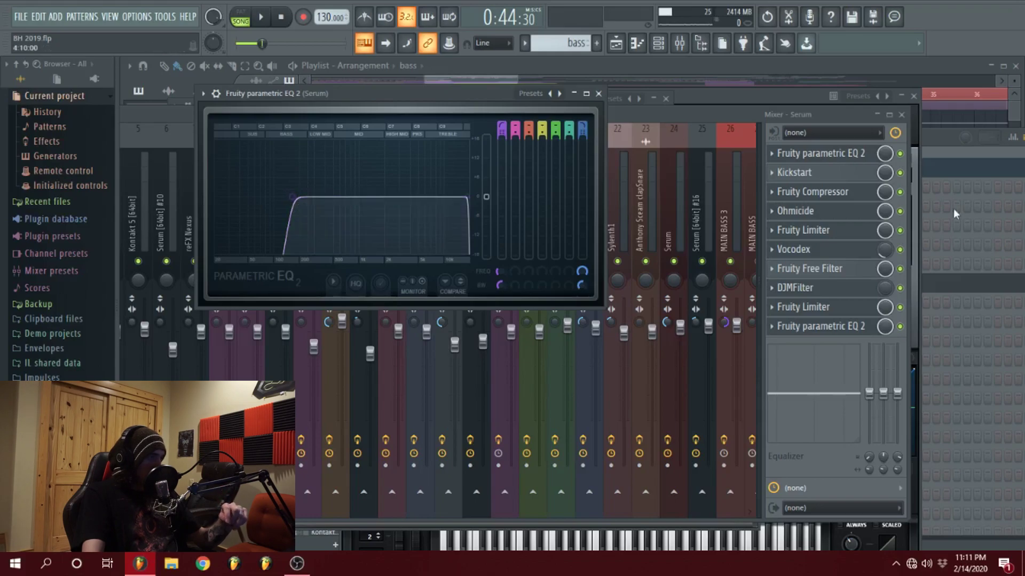
Play the soloed Serum bass to compare only the first Fruity Parametric EQ 2 enabled against the insert's full effect chain.
{"action": "right_click", "coordinate": [900, 155]}
{"action": "left_click", "coordinate": [916, 165]}
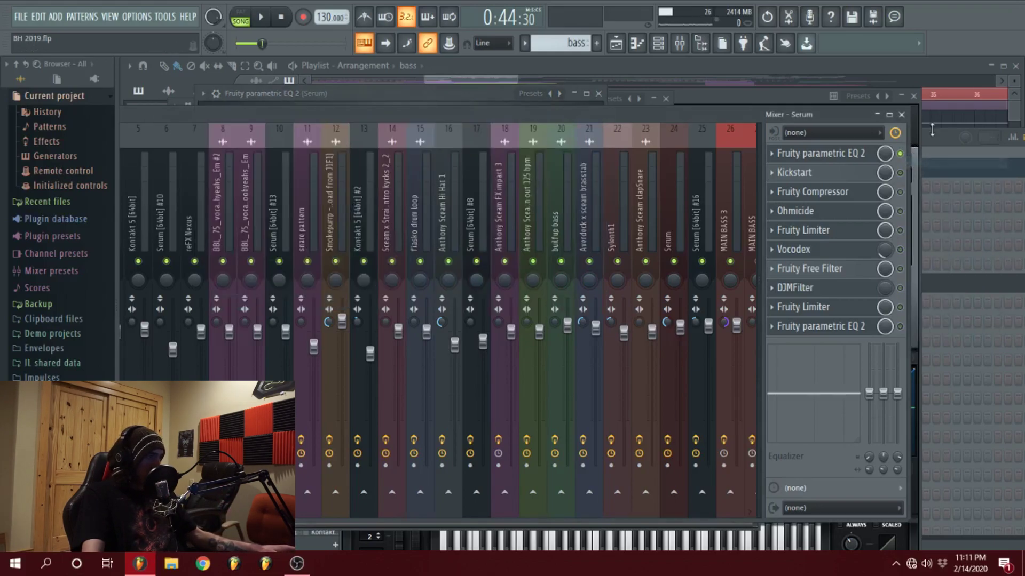
{"action": "left_click", "coordinate": [933, 143]}
{"action": "left_click_drag", "start_coordinate": [551, 153], "coordinate": [833, 153]}
{"action": "key", "text": "space"}
{"action": "left_click", "coordinate": [447, 117]}
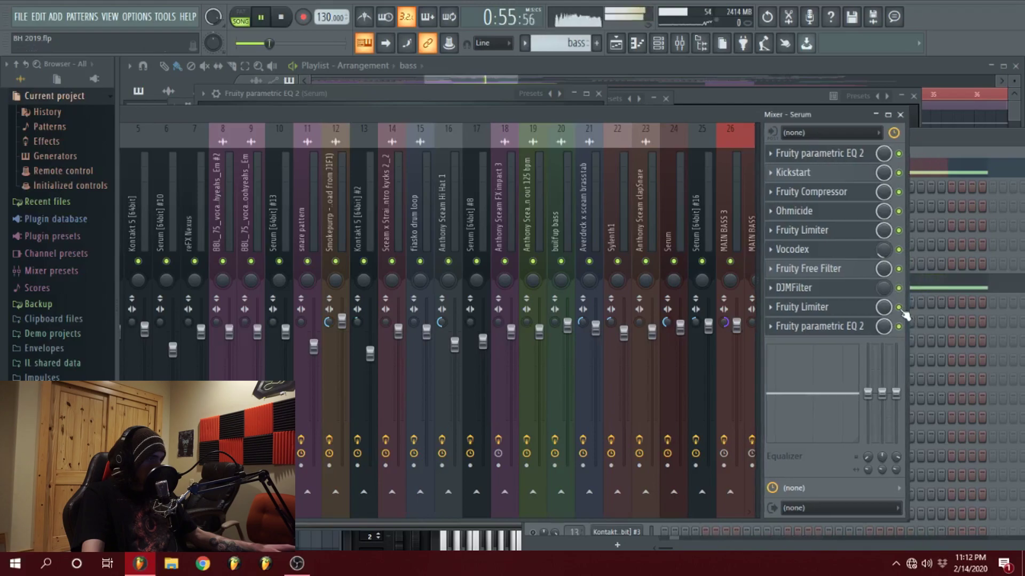
{"action": "left_click", "coordinate": [955, 142]}
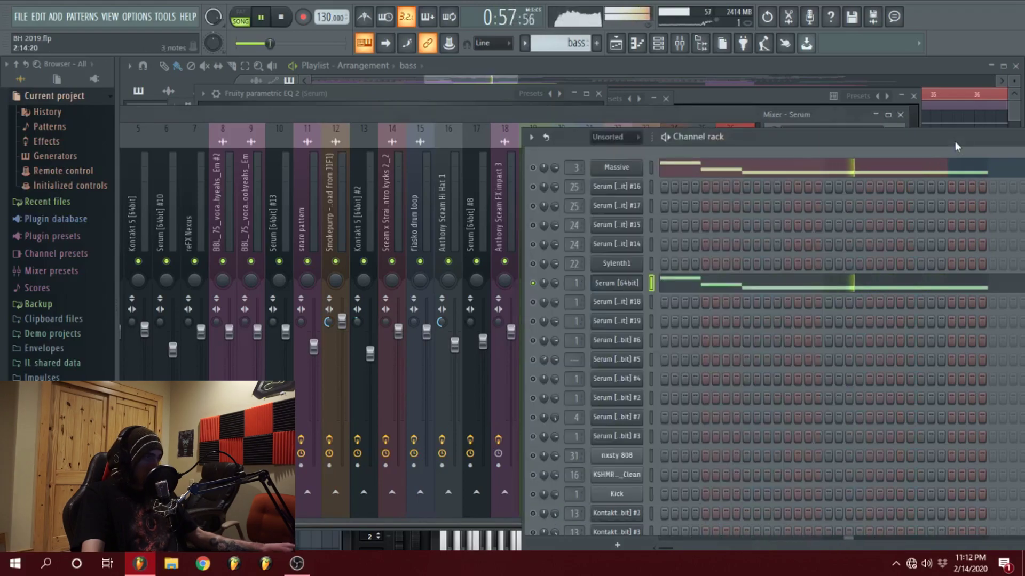
{"action": "key", "text": "space"}
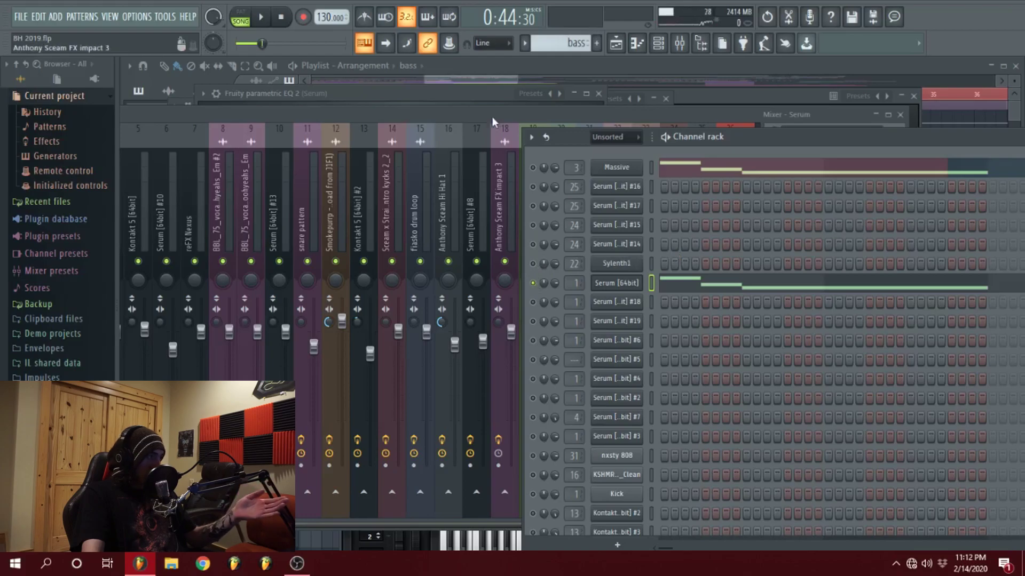
Clear the mixer away, reposition the channel rack and unsolo the Serum channel so all channels are enabled.
{"action": "left_click_drag", "start_coordinate": [557, 113], "coordinate": [1024, 113]}
{"action": "left_click_drag", "start_coordinate": [865, 131], "coordinate": [564, 100]}
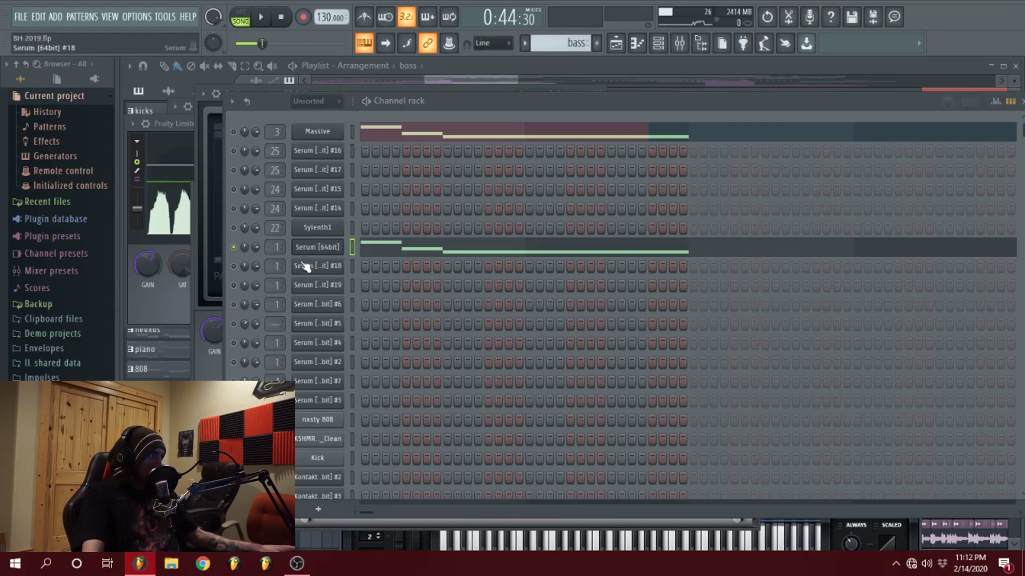
{"action": "right_click", "coordinate": [234, 250]}
{"action": "left_click", "coordinate": [236, 255]}
{"action": "left_click_drag", "start_coordinate": [598, 103], "coordinate": [541, 105]}
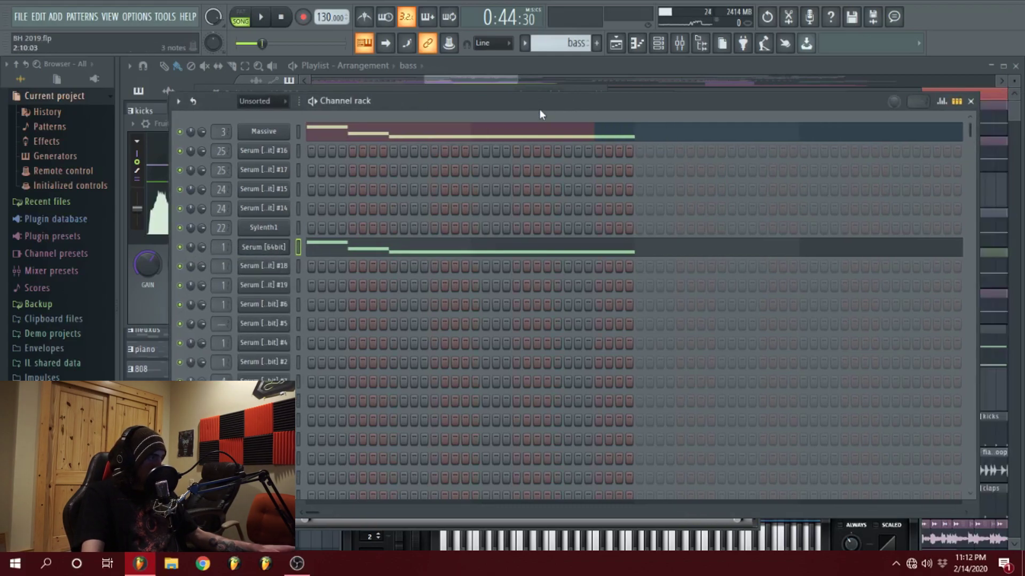
Return to the playlist, look over the tracks of the drop at bar 25 and briefly play it.
{"action": "mouse_move", "coordinate": [468, 82]}
{"action": "left_mouse_down"}
{"action": "mouse_move", "coordinate": [488, 82]}
{"action": "mouse_move", "coordinate": [458, 81]}
{"action": "mouse_move", "coordinate": [468, 81]}
{"action": "left_mouse_up"}
{"action": "scroll", "coordinate": [385, 201], "scroll_direction": "down", "scroll_amount": 4}
{"action": "scroll", "coordinate": [497, 165], "scroll_direction": "up", "scroll_amount": 3}
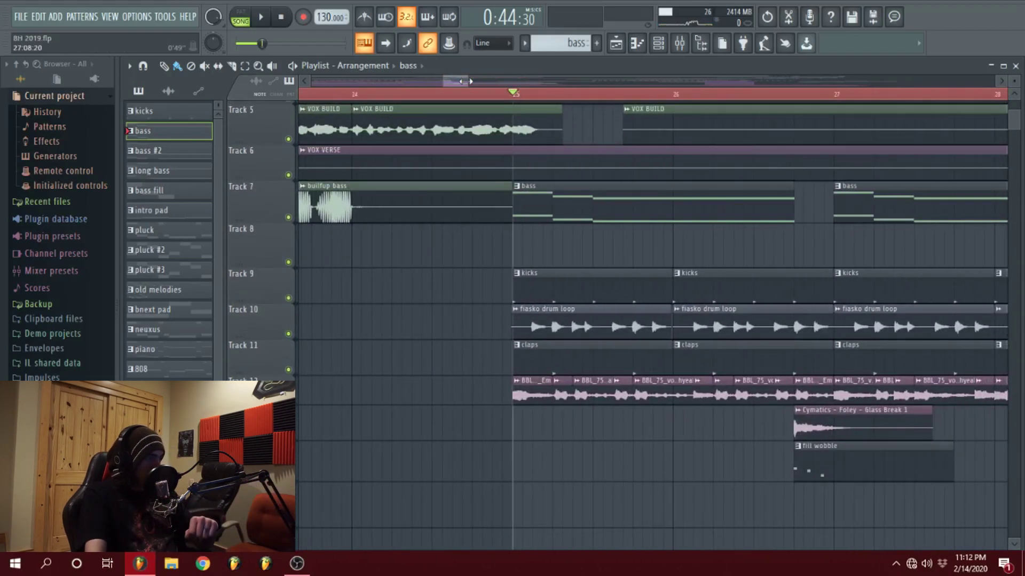
{"action": "scroll", "coordinate": [587, 235], "scroll_direction": "down", "scroll_amount": 9}
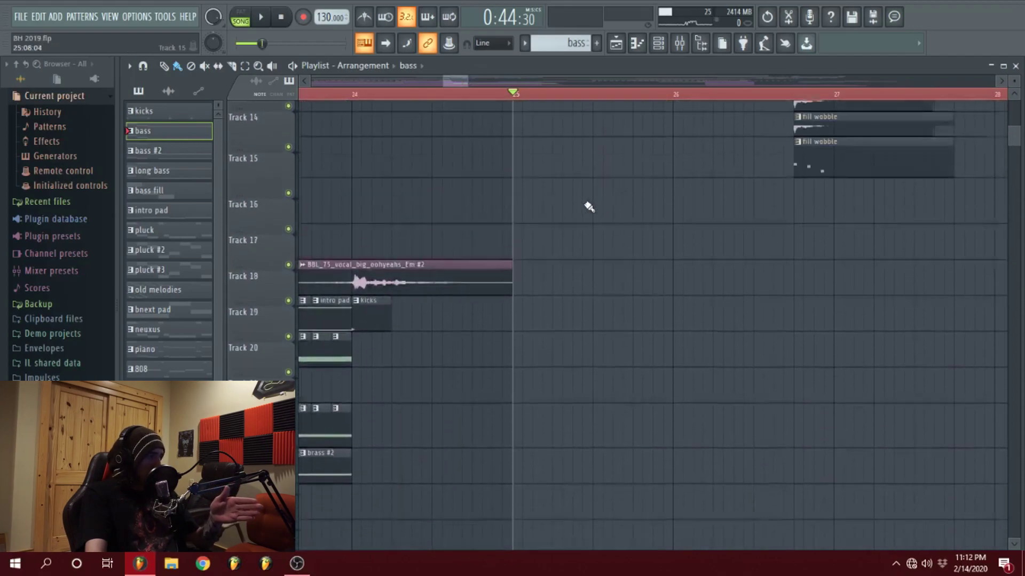
{"action": "scroll", "coordinate": [589, 207], "scroll_direction": "up", "scroll_amount": 10}
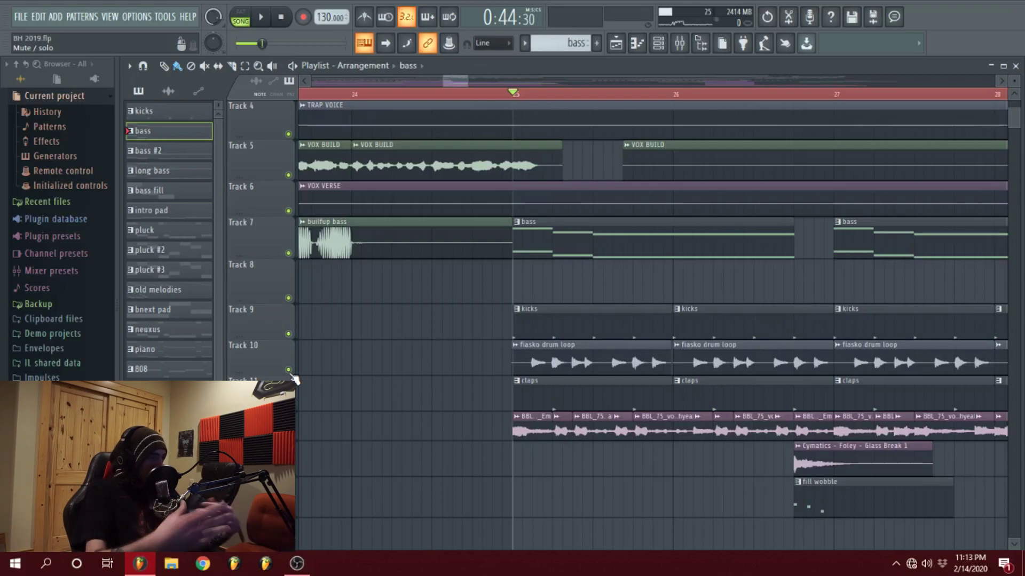
{"action": "key", "text": "space"}
{"action": "key", "text": "space"}
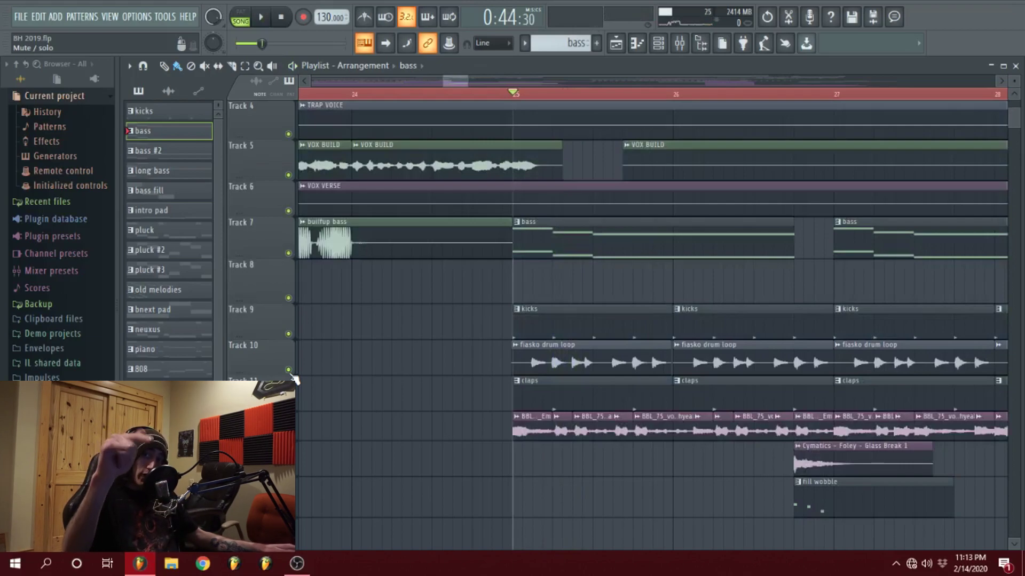
Solo Track 11 and play the claps on their own from bar 25.
{"action": "right_click", "coordinate": [285, 406]}
{"action": "right_click", "coordinate": [290, 405]}
{"action": "key", "text": "space"}
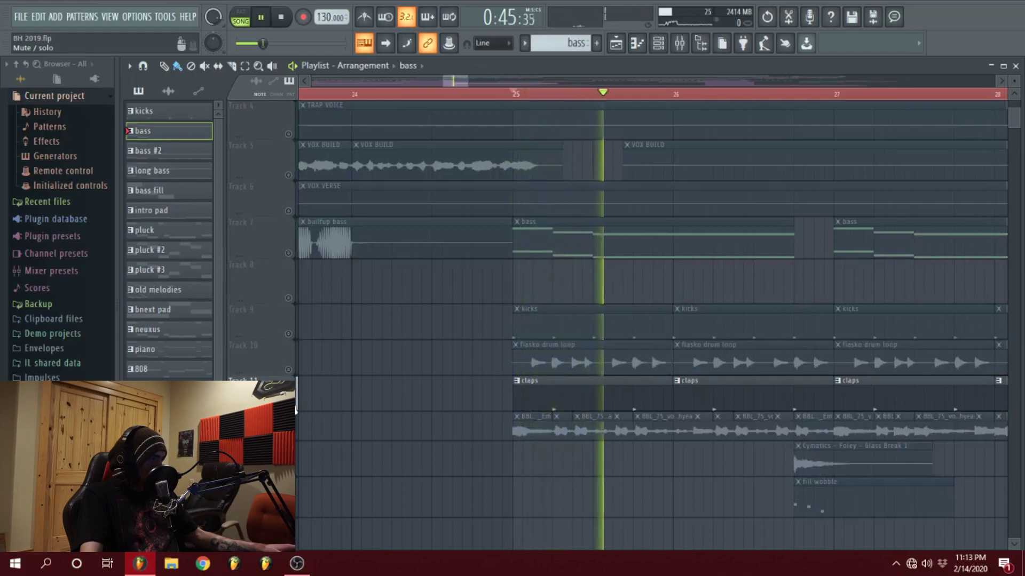
{"action": "key", "text": "space"}
Open the claps pattern and inspect the sampler settings of its three layered clap samples.
{"action": "double_click", "coordinate": [540, 389]}
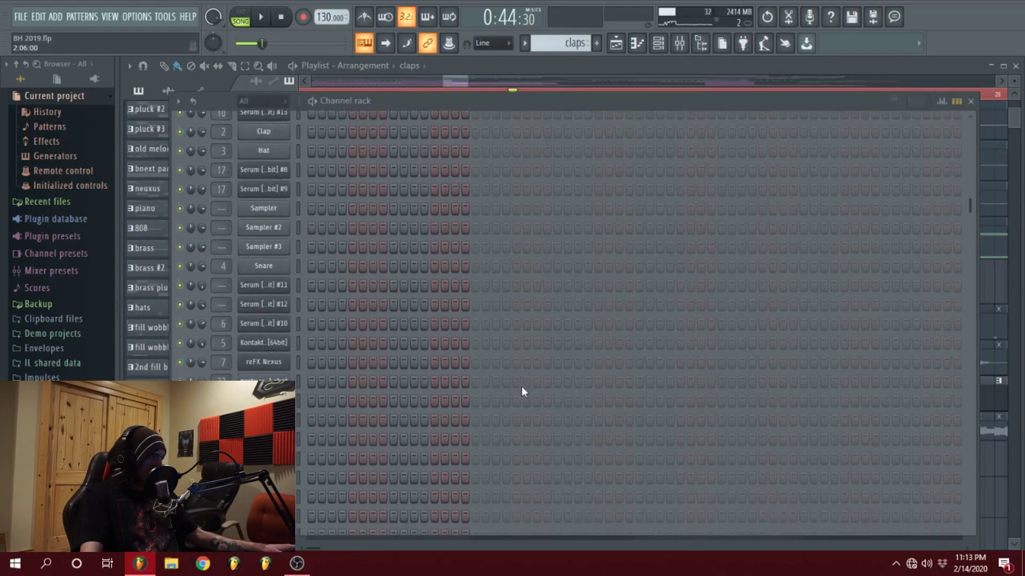
{"action": "scroll", "coordinate": [520, 384], "scroll_direction": "down", "scroll_amount": 10}
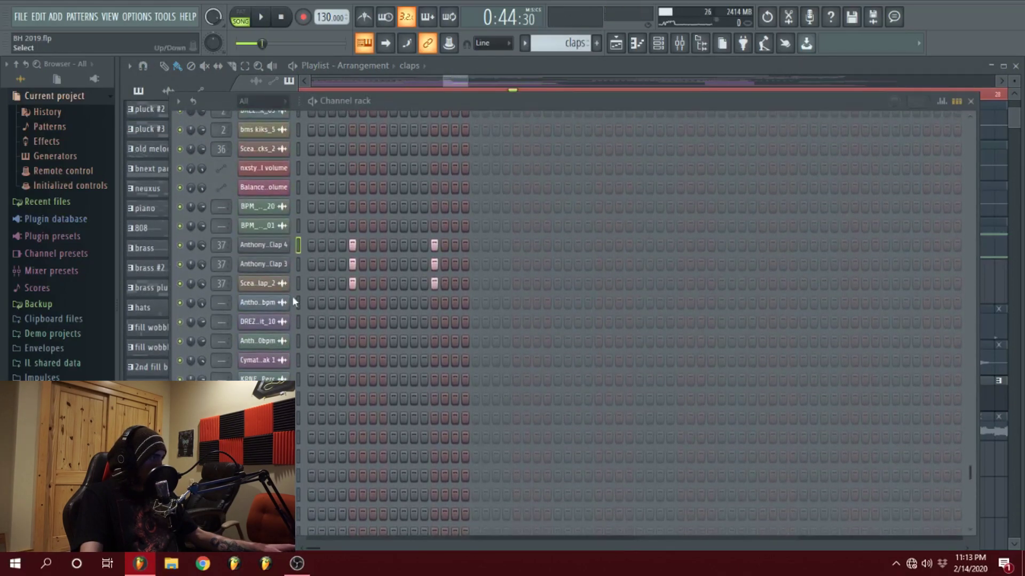
{"action": "left_click", "coordinate": [284, 246]}
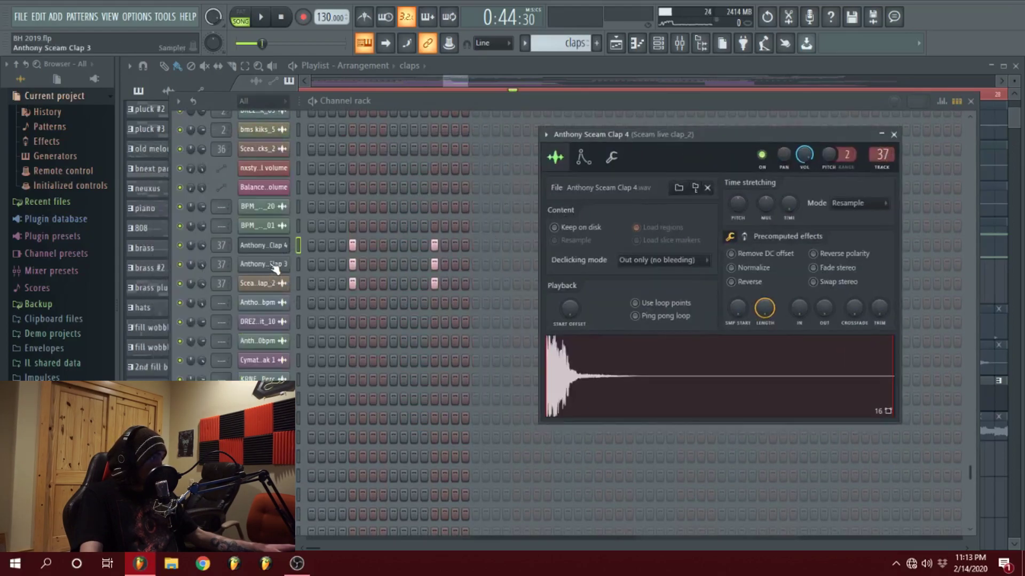
{"action": "left_click", "coordinate": [275, 267]}
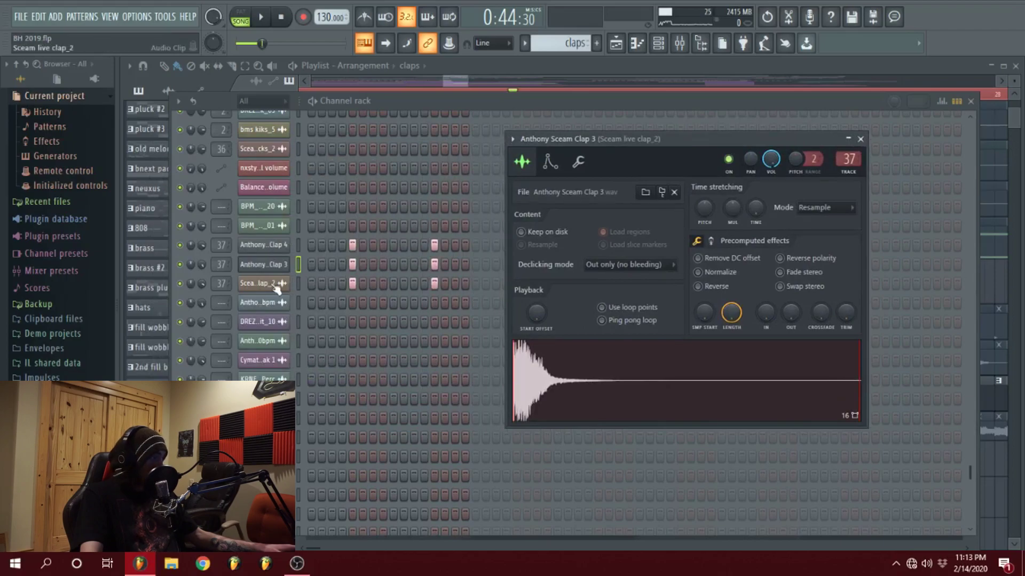
{"action": "left_click", "coordinate": [273, 286]}
{"action": "left_click_drag", "start_coordinate": [324, 129], "coordinate": [574, 134]}
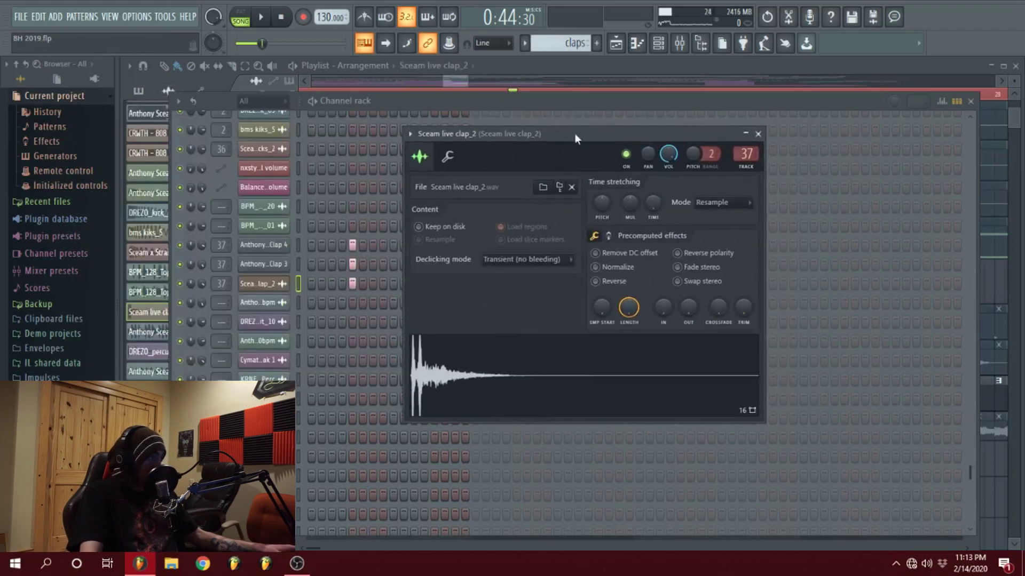
Return to the playlist, solo Track 9 and play the kicks on their own.
{"action": "left_click", "coordinate": [458, 79]}
{"action": "left_click_drag", "start_coordinate": [459, 79], "coordinate": [459, 84]}
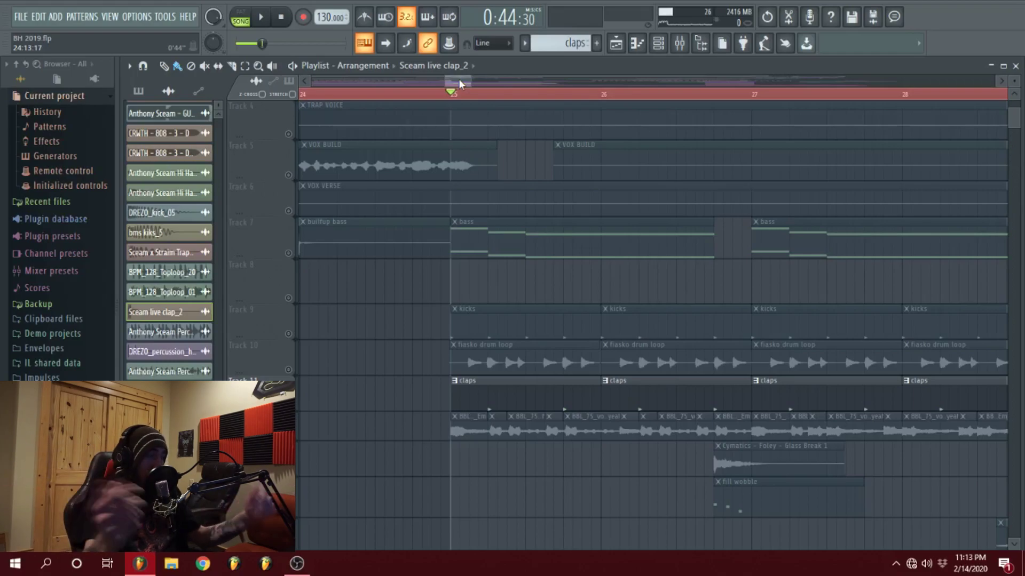
{"action": "right_click", "coordinate": [288, 334]}
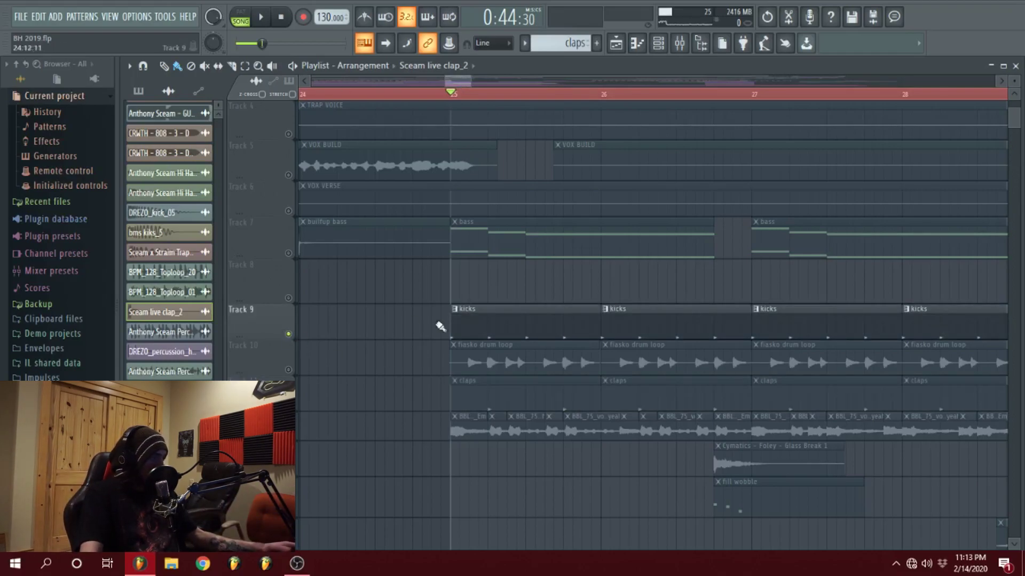
{"action": "key", "text": "space"}
Open the kicks pattern, stop playback and inspect the DREZO_kick_05 sample's settings.
{"action": "double_click", "coordinate": [501, 321]}
{"action": "key", "text": "space"}
{"action": "left_click", "coordinate": [679, 44]}
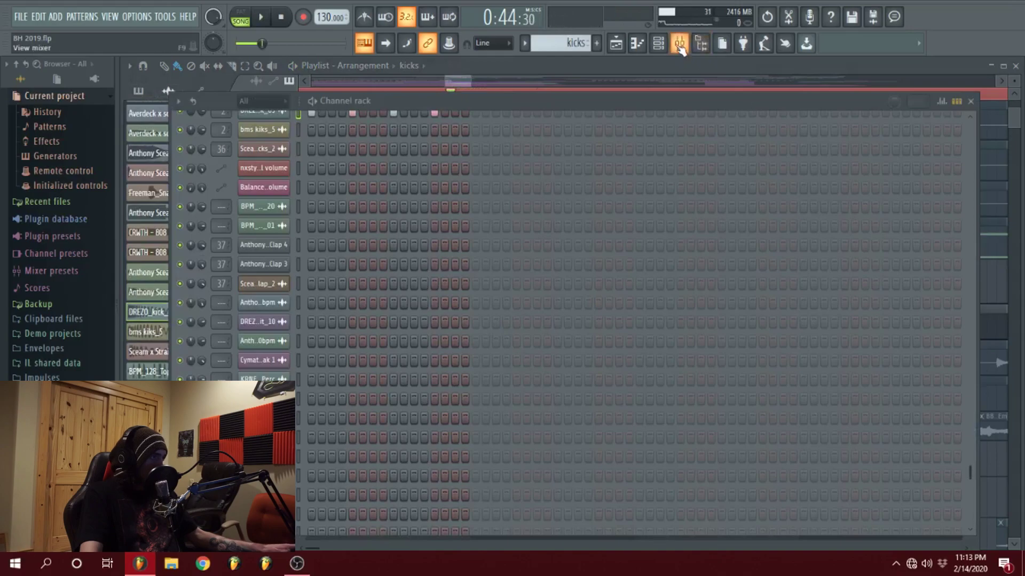
{"action": "scroll", "coordinate": [336, 358], "scroll_direction": "up", "scroll_amount": 4}
{"action": "left_click", "coordinate": [270, 344]}
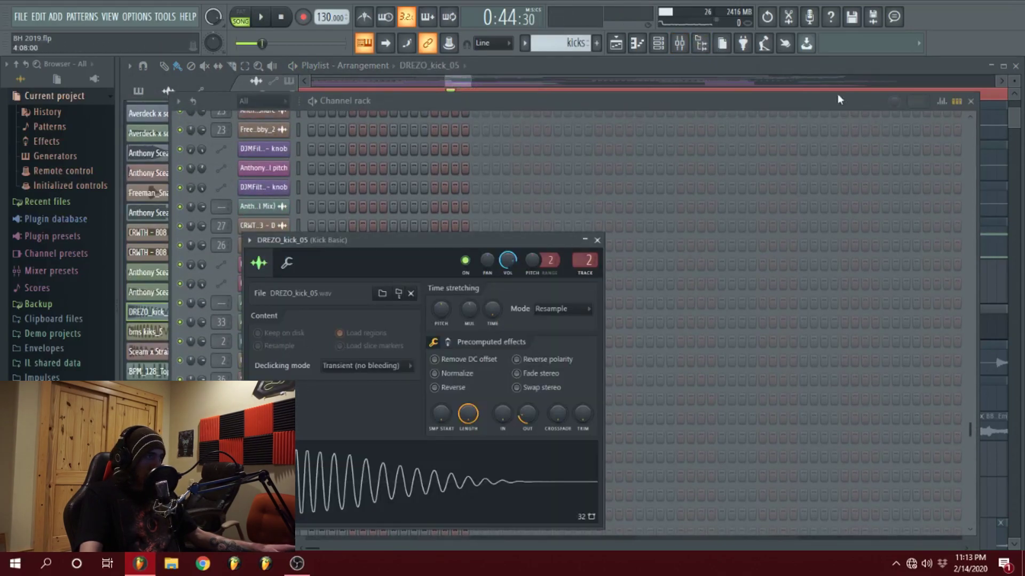
Return to the playlist, solo Track 12 and play its chopped vocal clips on their own.
{"action": "left_click", "coordinate": [815, 63]}
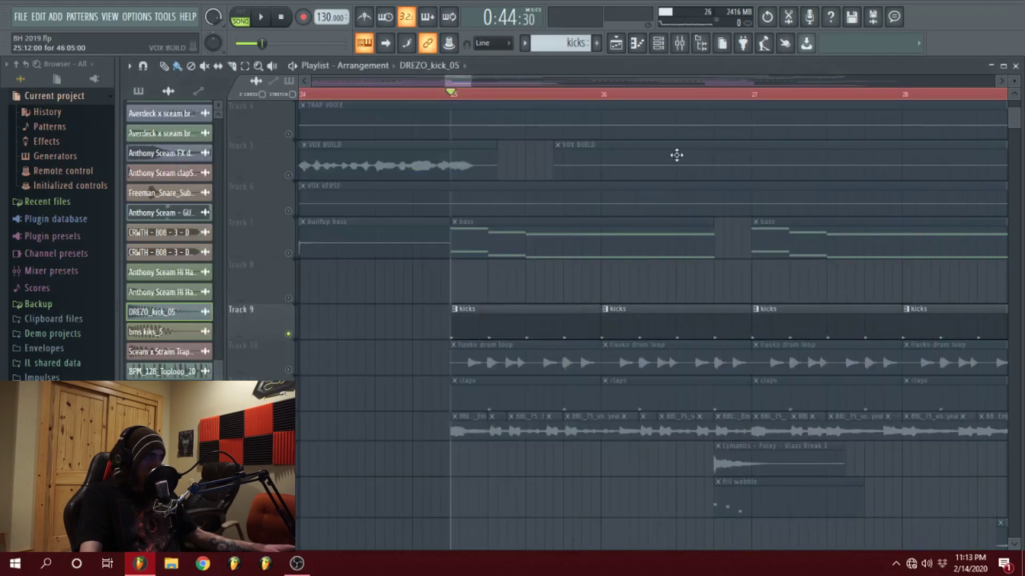
{"action": "scroll", "coordinate": [393, 322], "scroll_direction": "down", "scroll_amount": 2}
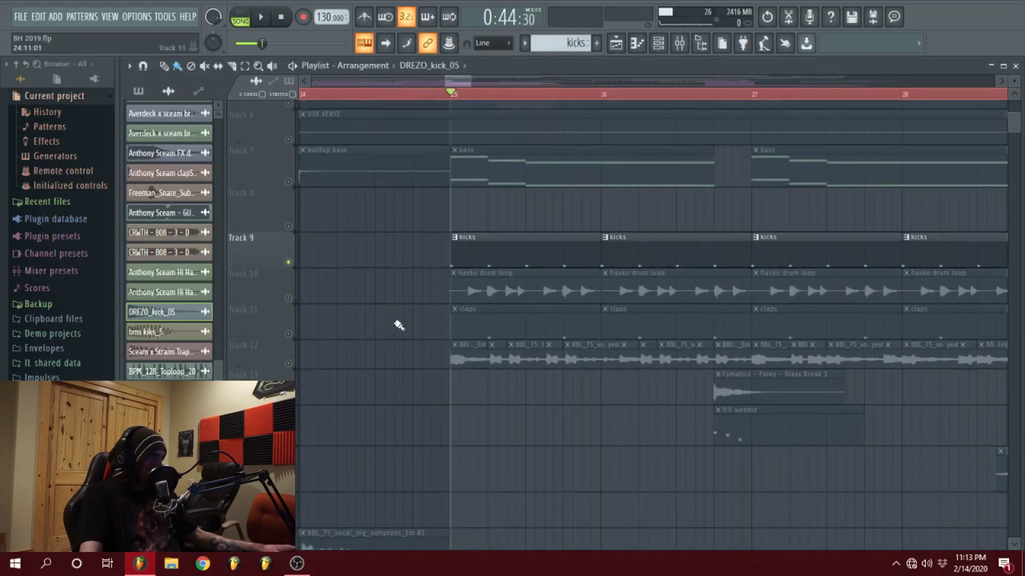
{"action": "right_click", "coordinate": [288, 364]}
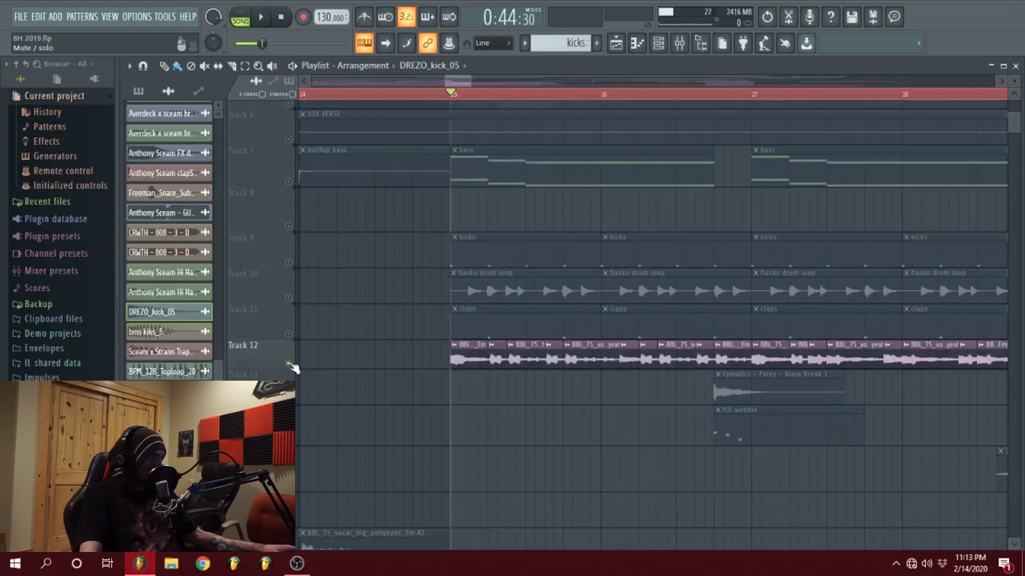
{"action": "key", "text": "space"}
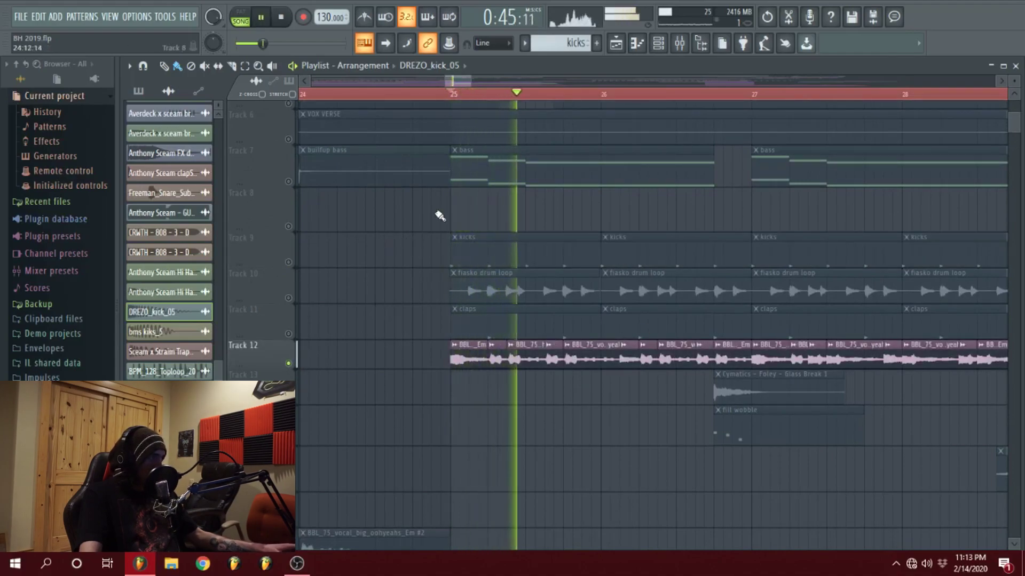
{"action": "key", "text": "space"}
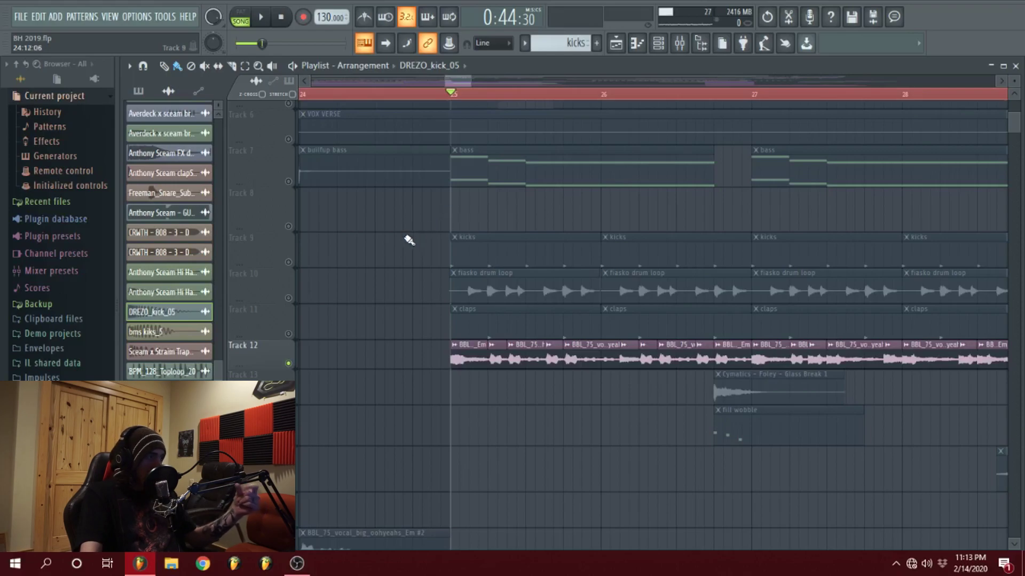
Open the sample settings of the BBL_75_vocal_big_oohyeahs_Em clip on Track 12, then stop the sound.
{"action": "scroll", "coordinate": [407, 238], "scroll_direction": "up", "scroll_amount": 2}
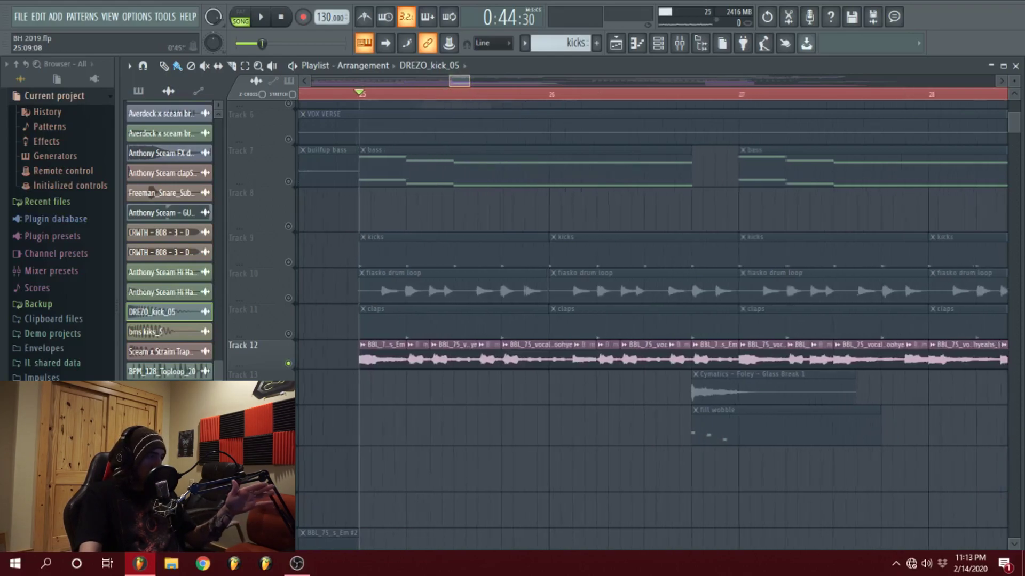
{"action": "scroll", "coordinate": [510, 256], "scroll_direction": "up", "scroll_amount": 1}
{"action": "double_click", "coordinate": [418, 348]}
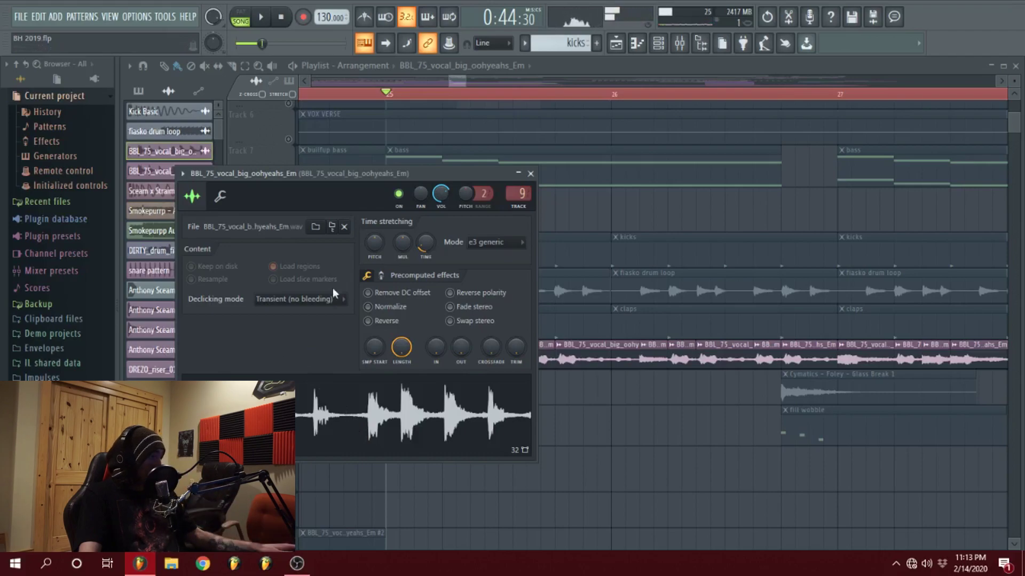
{"action": "left_click", "coordinate": [283, 18]}
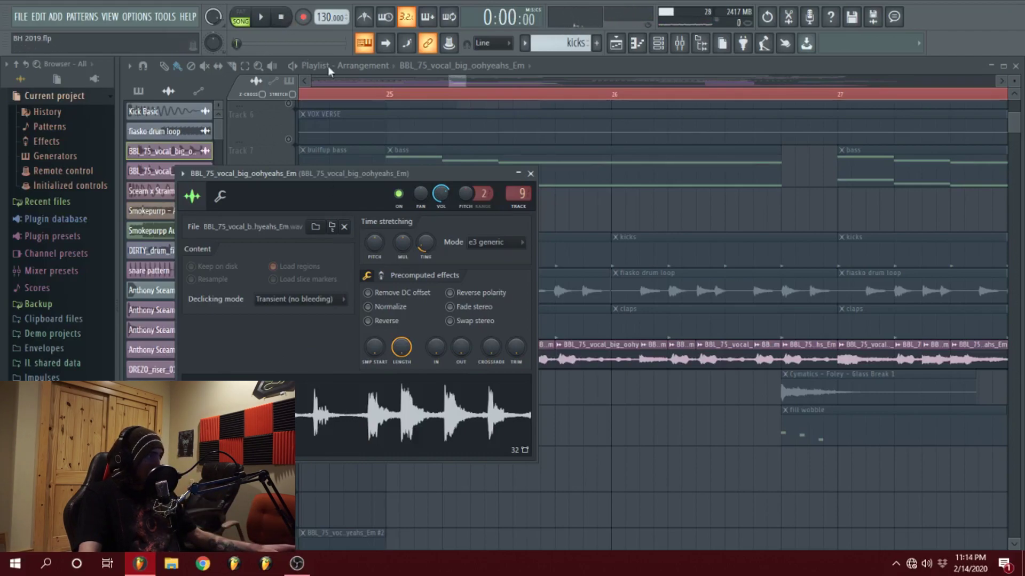
Return the playhead to bar 25, enable Tracks 9, 10 and 11, mute Track 12 and play the drums together.
{"action": "left_click", "coordinate": [453, 82]}
{"action": "left_click", "coordinate": [375, 94]}
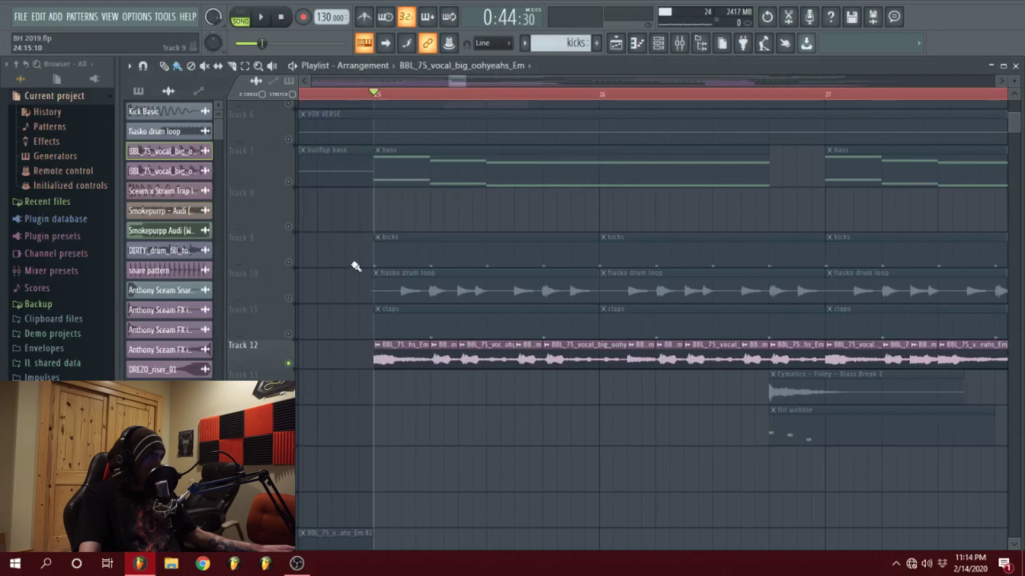
{"action": "left_click_drag", "start_coordinate": [288, 262], "coordinate": [288, 299]}
{"action": "left_click", "coordinate": [288, 334]}
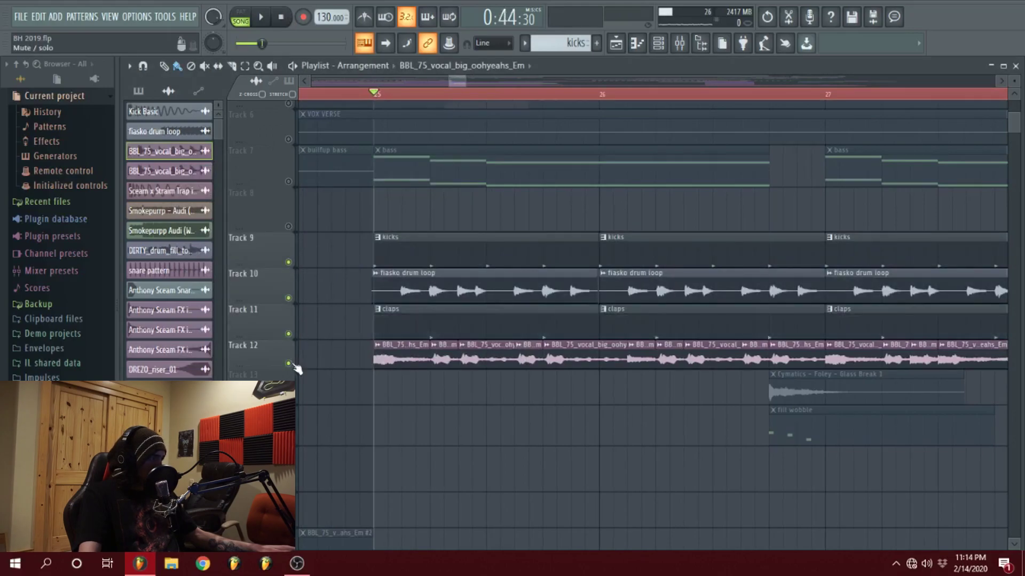
{"action": "left_click", "coordinate": [288, 364]}
{"action": "key", "text": "space"}
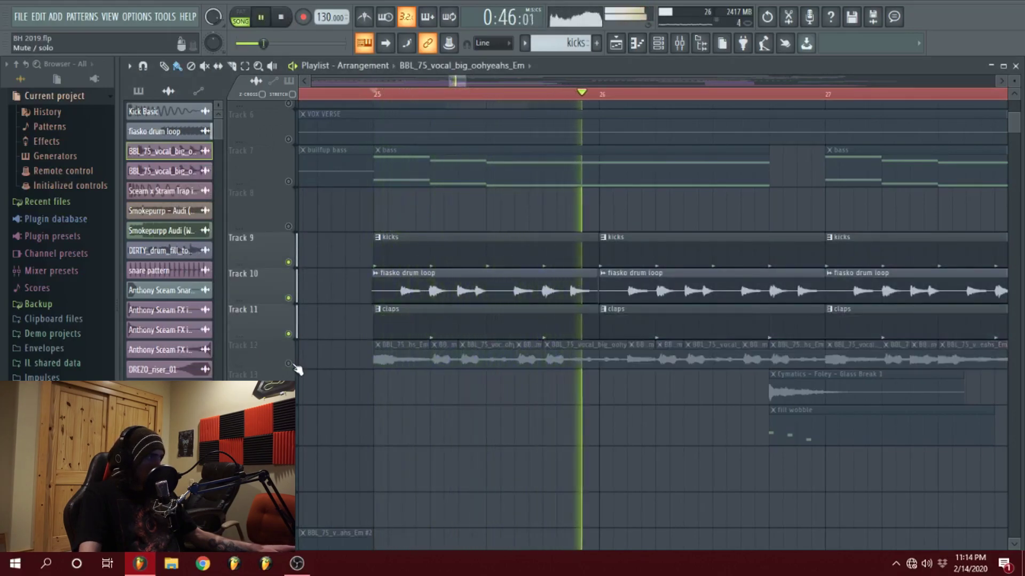
Stop the drums, solo Track 12 and play its vocal chops alone from bar 25.
{"action": "key", "text": "space"}
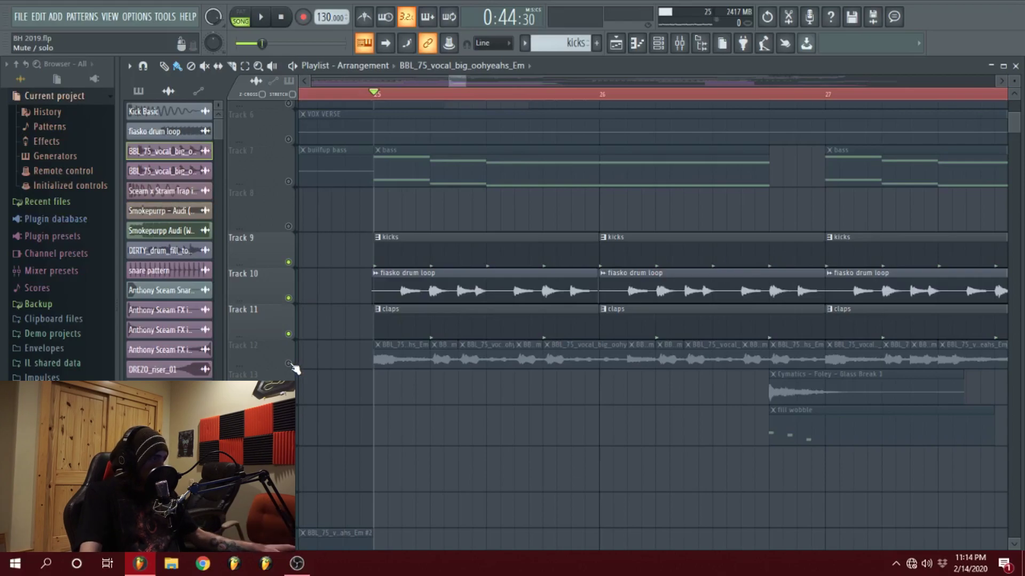
{"action": "left_click", "coordinate": [288, 364]}
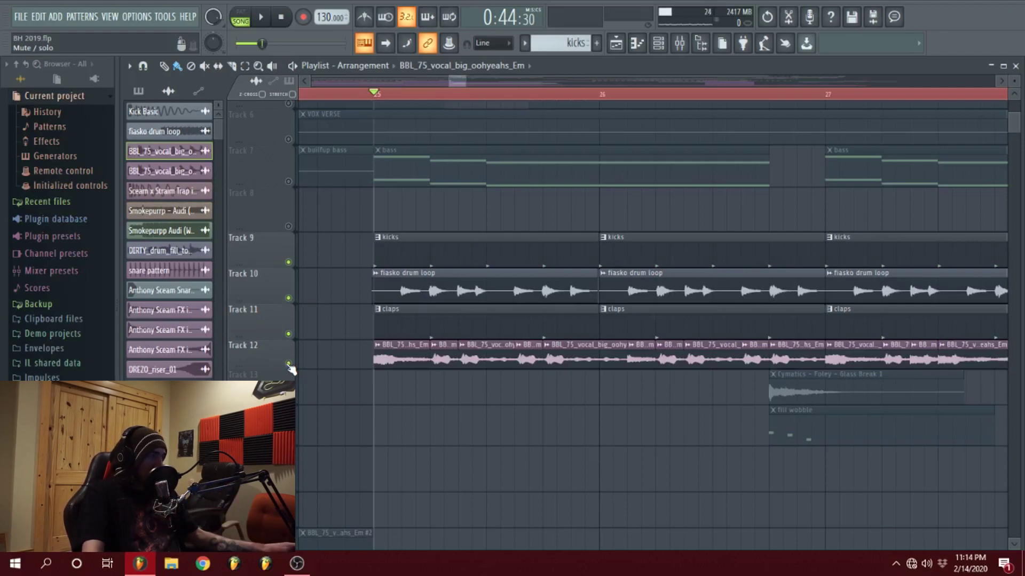
{"action": "right_click", "coordinate": [289, 365]}
{"action": "key", "text": "space"}
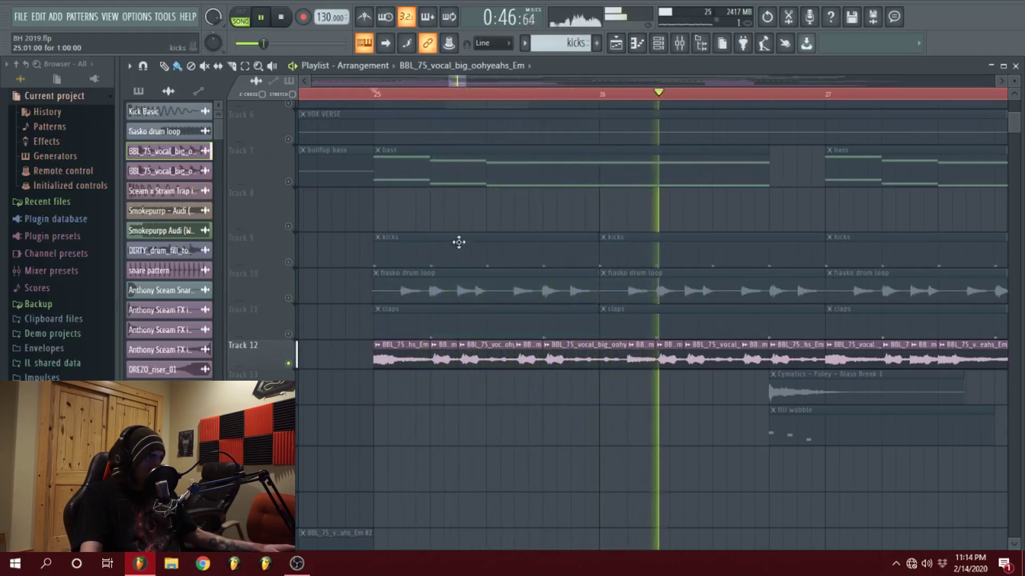
{"action": "left_click_drag", "start_coordinate": [464, 82], "coordinate": [485, 82]}
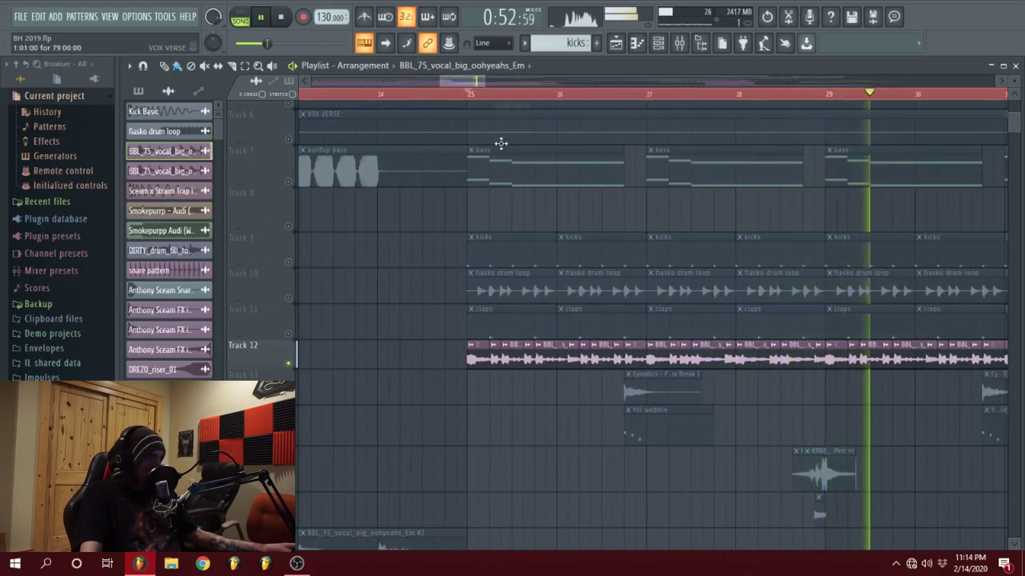
{"action": "key", "text": "space"}
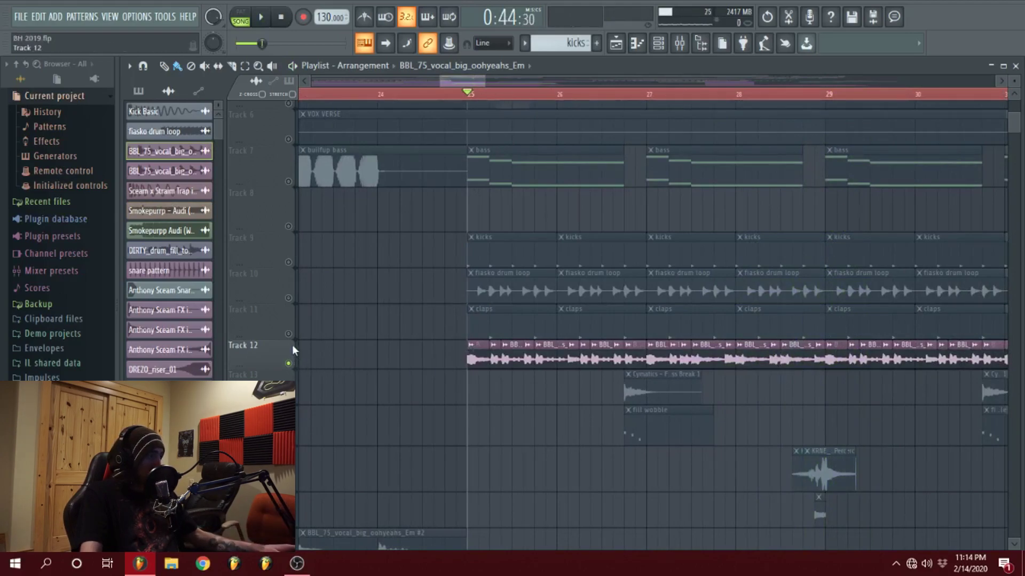
Enable Tracks 9, 10 and 11 alongside Track 12 and play the drums and vocal chops together.
{"action": "left_click_drag", "start_coordinate": [289, 334], "coordinate": [290, 265]}
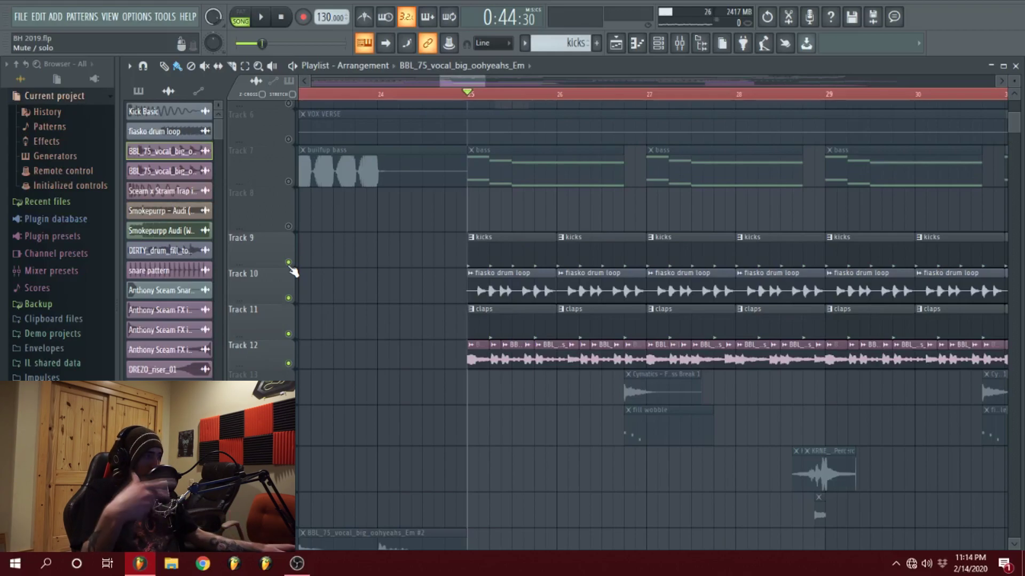
{"action": "key", "text": "space"}
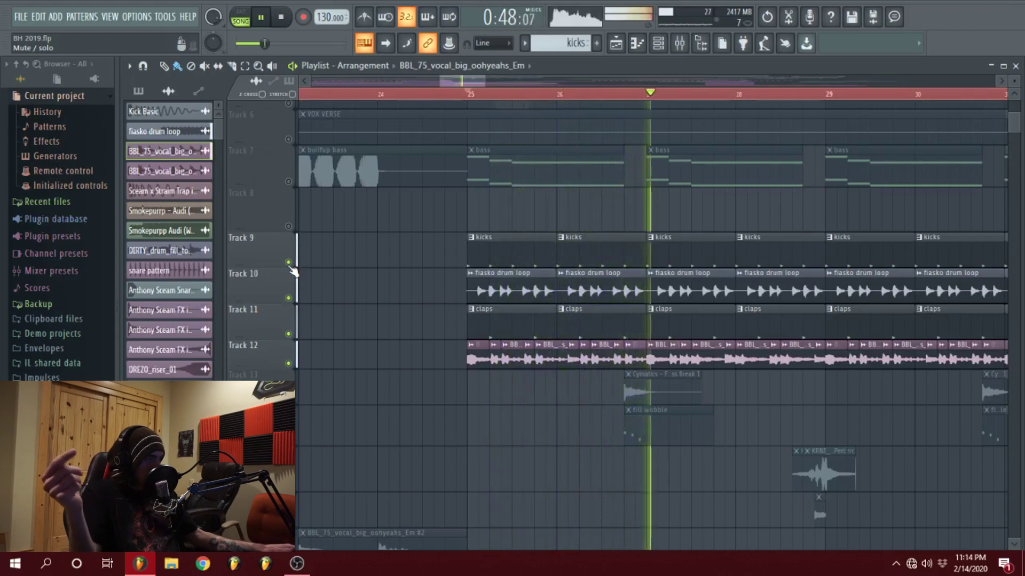
{"action": "key", "text": "space"}
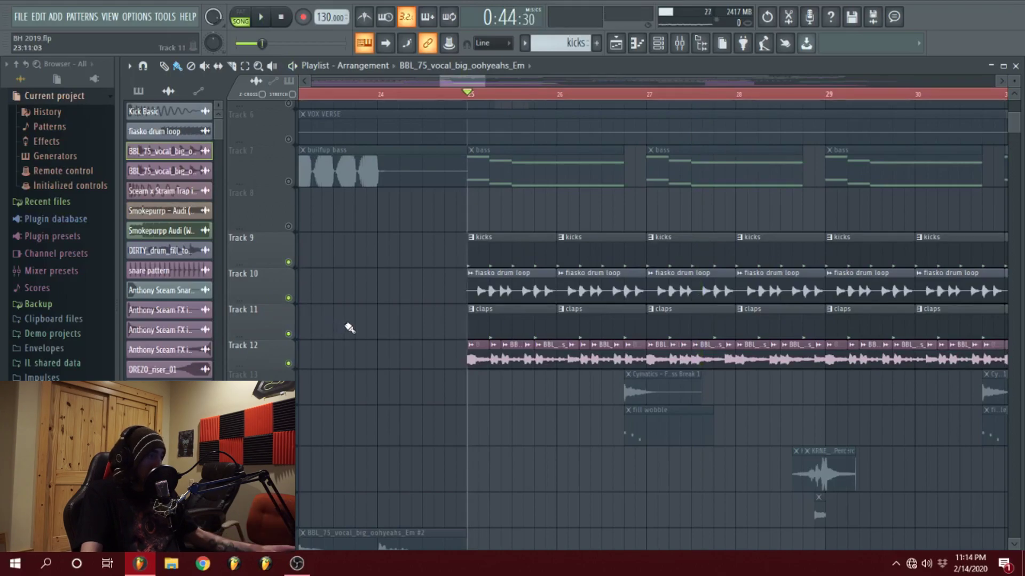
Solo Track 14, place the playhead at its first fill wobble clip and open that pattern in the channel rack.
{"action": "right_click", "coordinate": [289, 400]}
{"action": "right_click", "coordinate": [289, 440]}
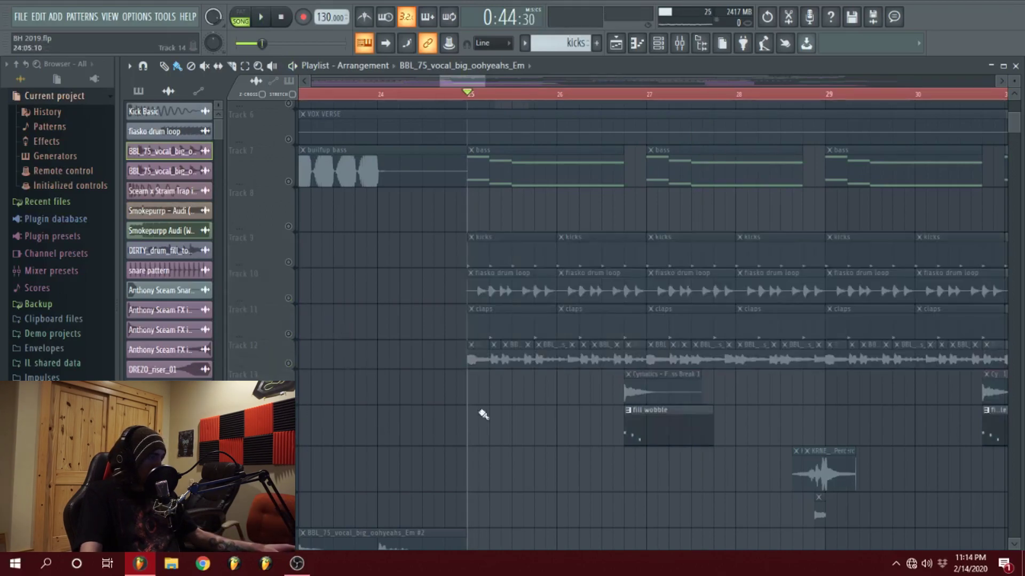
{"action": "left_click", "coordinate": [624, 96]}
{"action": "left_click", "coordinate": [645, 411]}
{"action": "double_click", "coordinate": [661, 424]}
{"action": "scroll", "coordinate": [566, 284], "scroll_direction": "down", "scroll_amount": 5}
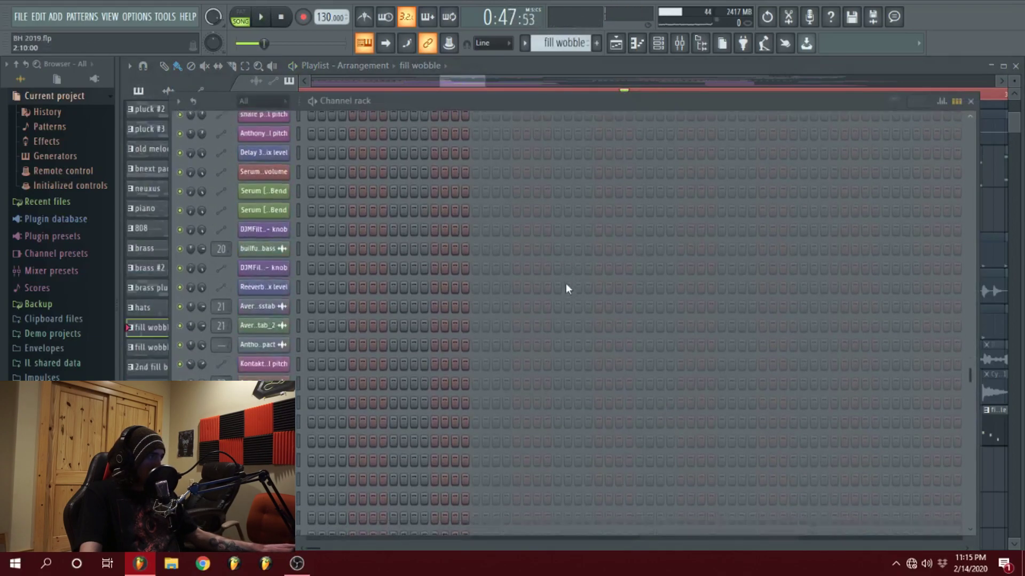
Solo the Serum #17 channel and play its part of the fill wobble.
{"action": "scroll", "coordinate": [441, 301], "scroll_direction": "up", "scroll_amount": 3}
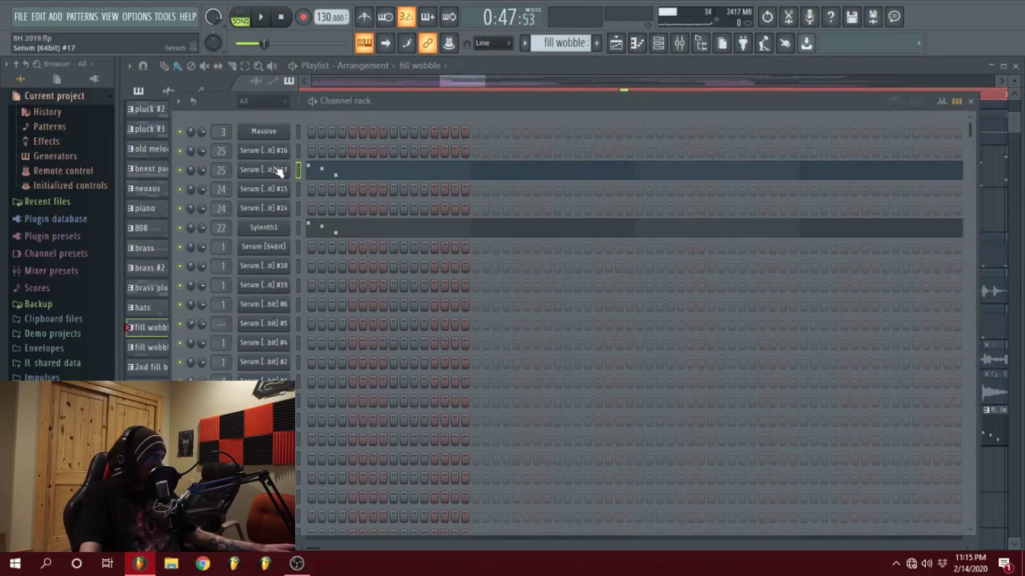
{"action": "right_click", "coordinate": [181, 172]}
{"action": "left_click", "coordinate": [193, 179]}
{"action": "key", "text": "space"}
{"action": "key", "text": "space"}
Solo and play the Sylenth1 channel, and open its ESF 5 Bass 9# Wobble 4 patch for inspection.
{"action": "right_click", "coordinate": [178, 227]}
{"action": "left_click", "coordinate": [277, 235]}
{"action": "key", "text": "space"}
{"action": "key", "text": "space"}
{"action": "left_click", "coordinate": [265, 234]}
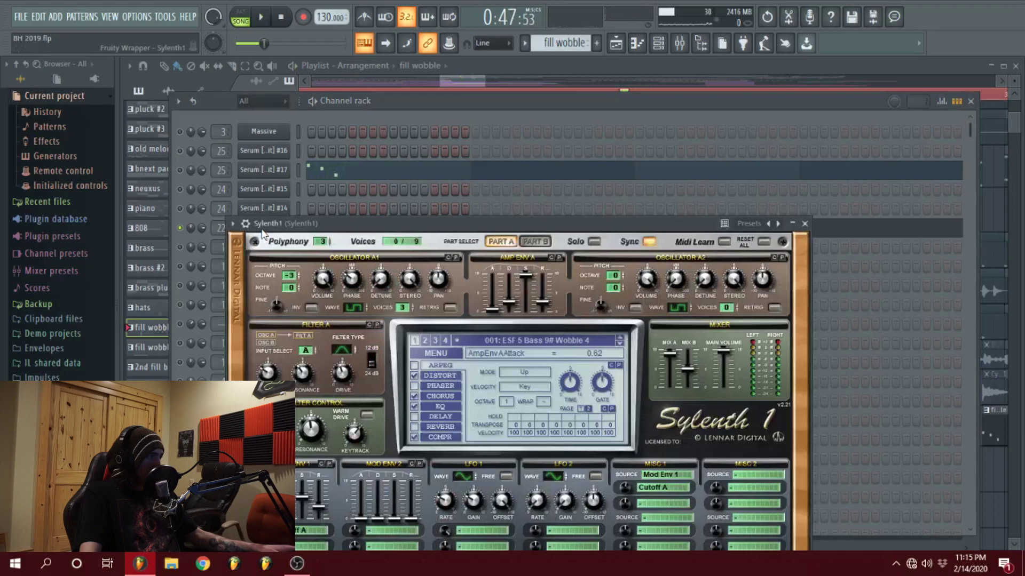
{"action": "left_click_drag", "start_coordinate": [429, 218], "coordinate": [491, 100]}
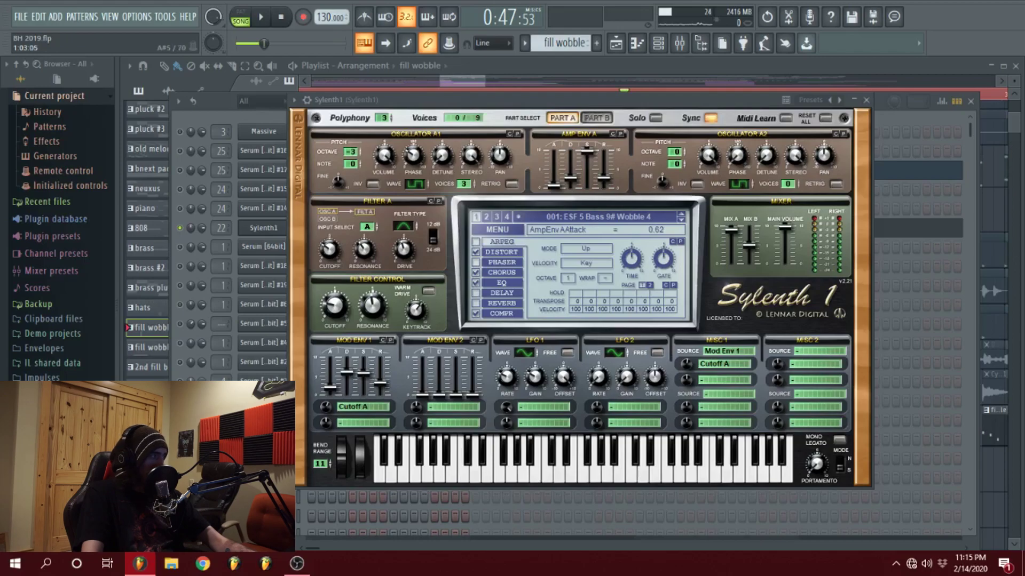
Inspect the Sylenth1 mixer insert's Fruity parametric EQ 2, Soundgoodizer, Fruity Limiter, Kickstart and Fruity Reeverb 2.
{"action": "left_click", "coordinate": [179, 190]}
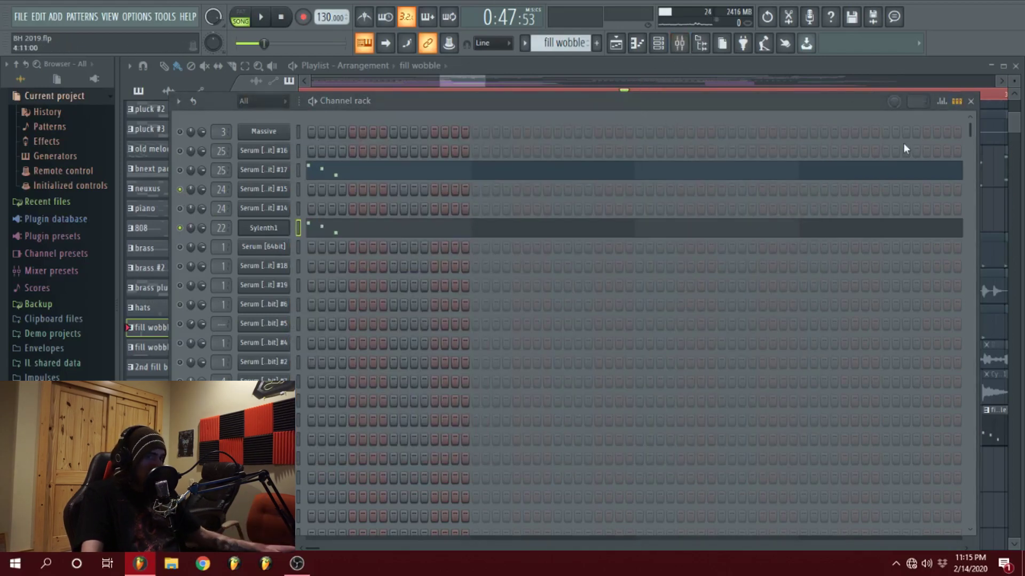
{"action": "key", "text": "space"}
{"action": "key", "text": "F9"}
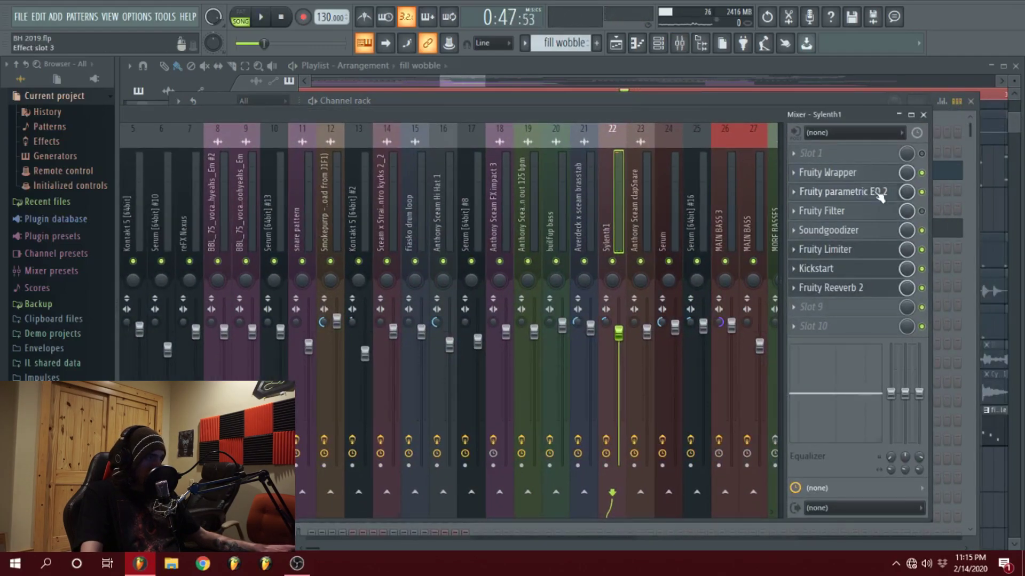
{"action": "left_click", "coordinate": [880, 195]}
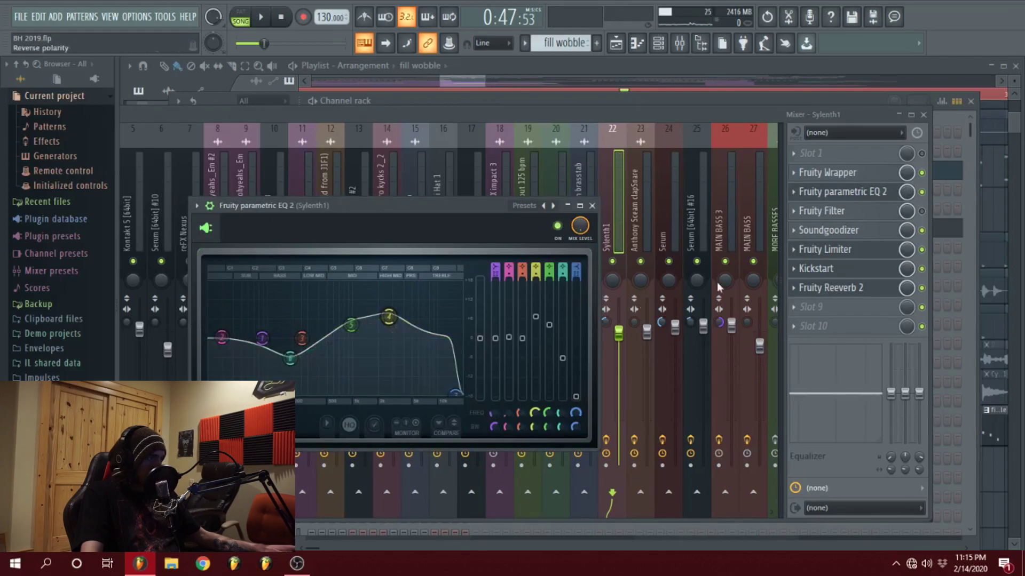
{"action": "left_click", "coordinate": [864, 230]}
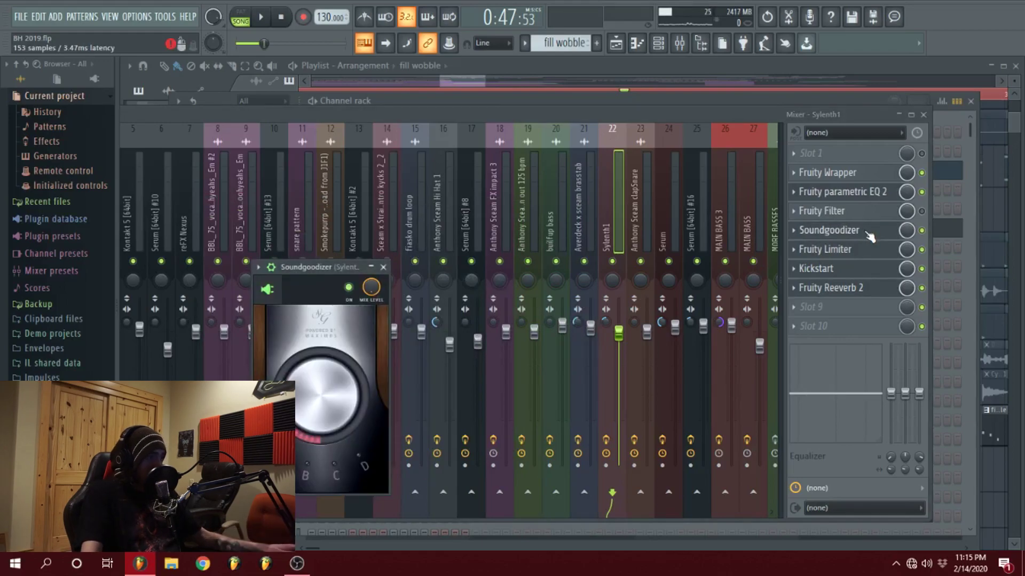
{"action": "left_click", "coordinate": [839, 256]}
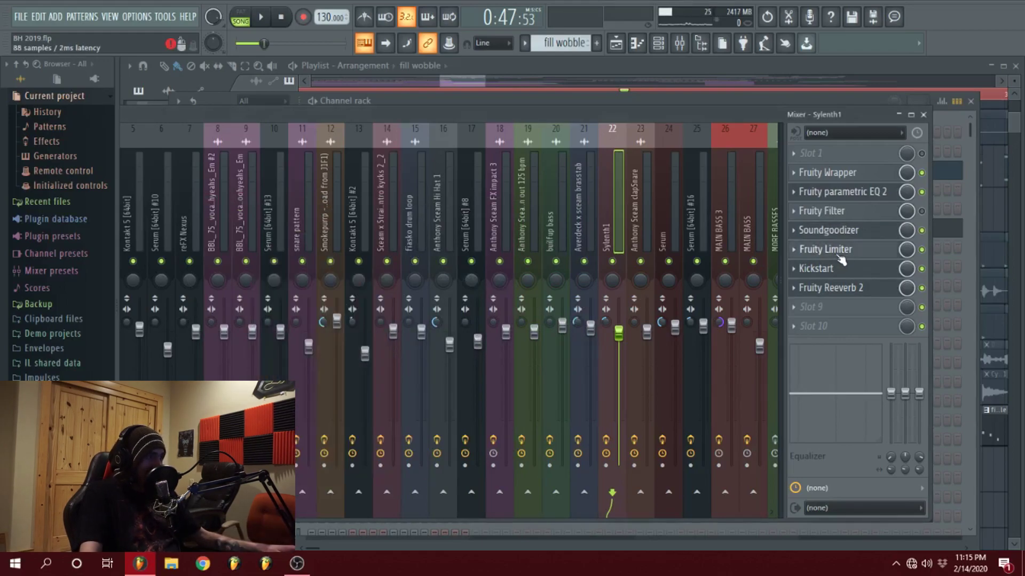
{"action": "left_click", "coordinate": [845, 273]}
{"action": "left_click", "coordinate": [853, 292]}
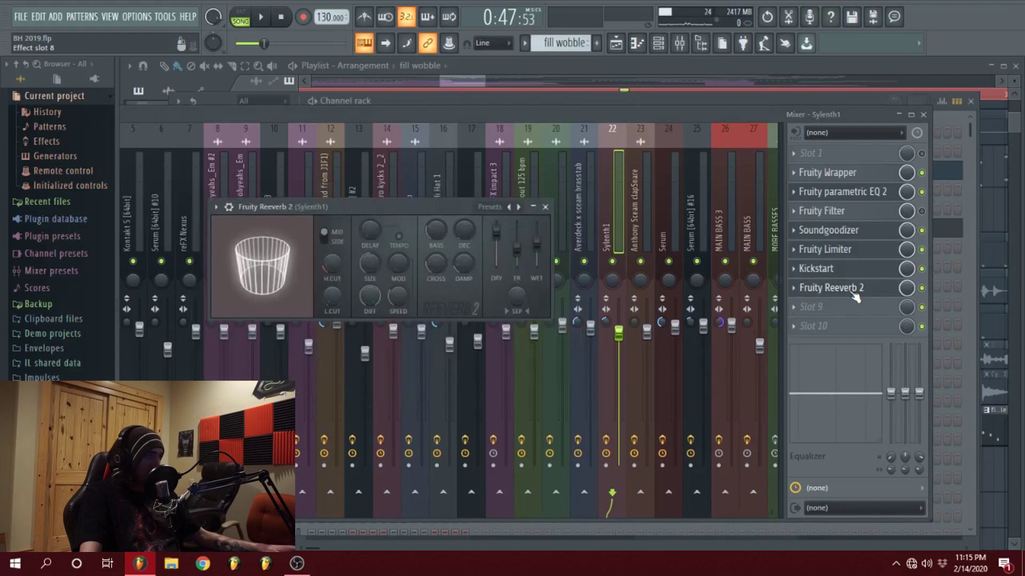
Close the mixer, enable the Serum #17 channel and play it layered with Sylenth1.
{"action": "left_click", "coordinate": [948, 113]}
{"action": "key", "text": "space"}
{"action": "key", "text": "space"}
{"action": "left_click_drag", "start_coordinate": [151, 113], "coordinate": [1023, 113]}
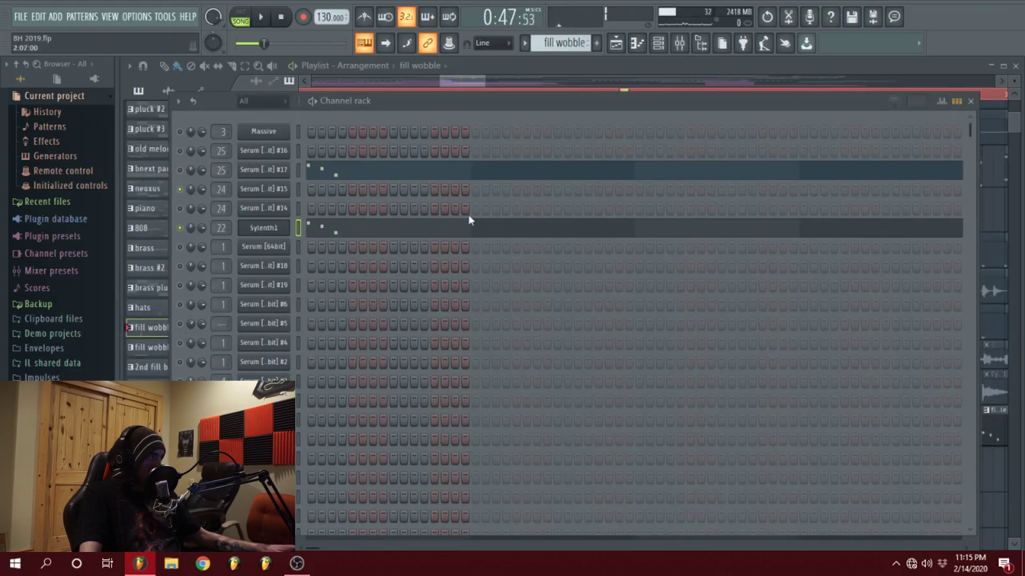
{"action": "left_click", "coordinate": [179, 170]}
{"action": "key", "text": "space"}
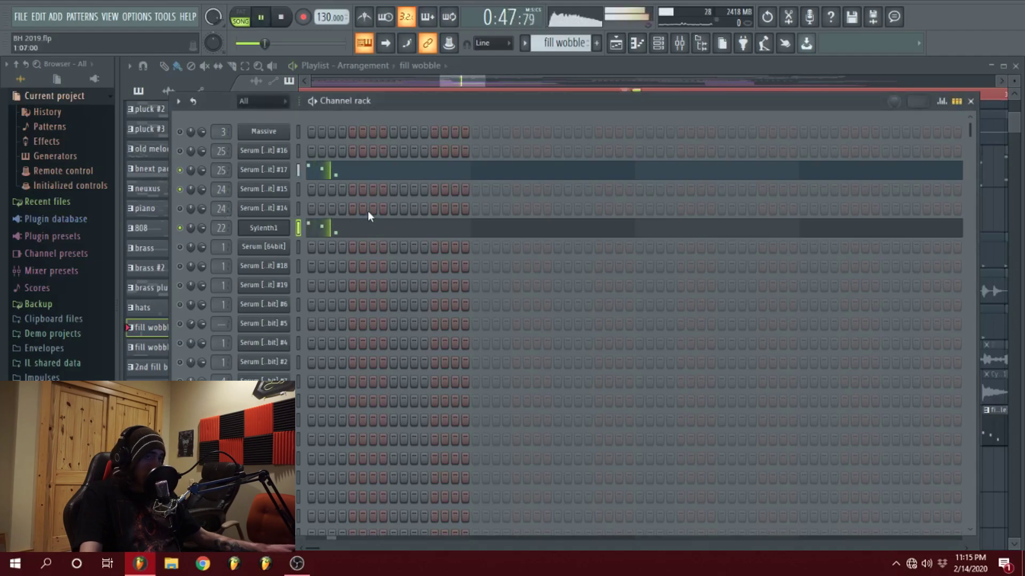
{"action": "key", "text": "space"}
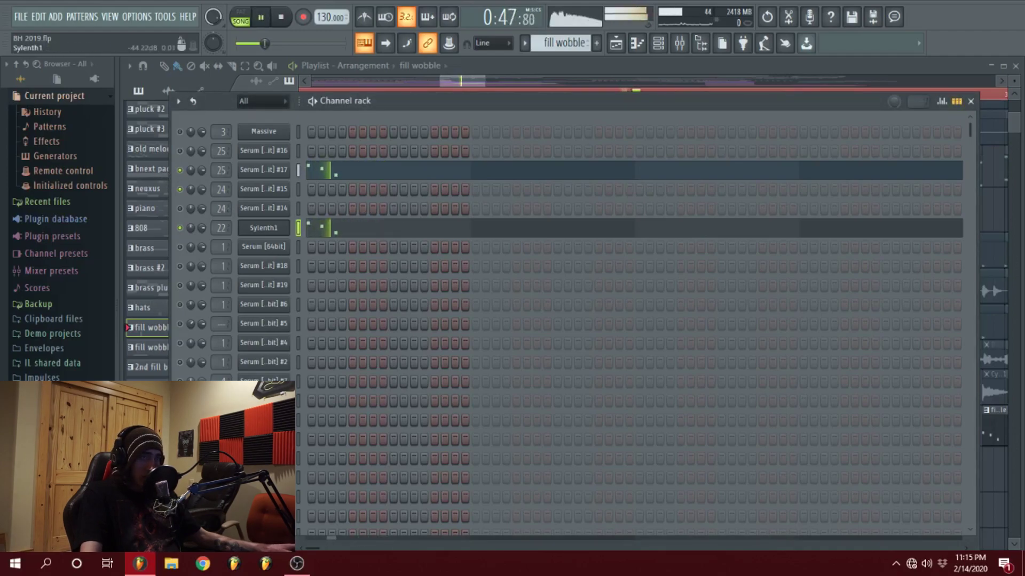
Return to the playlist, enable all tracks again and play briefly from bar 25.
{"action": "left_click", "coordinate": [700, 64]}
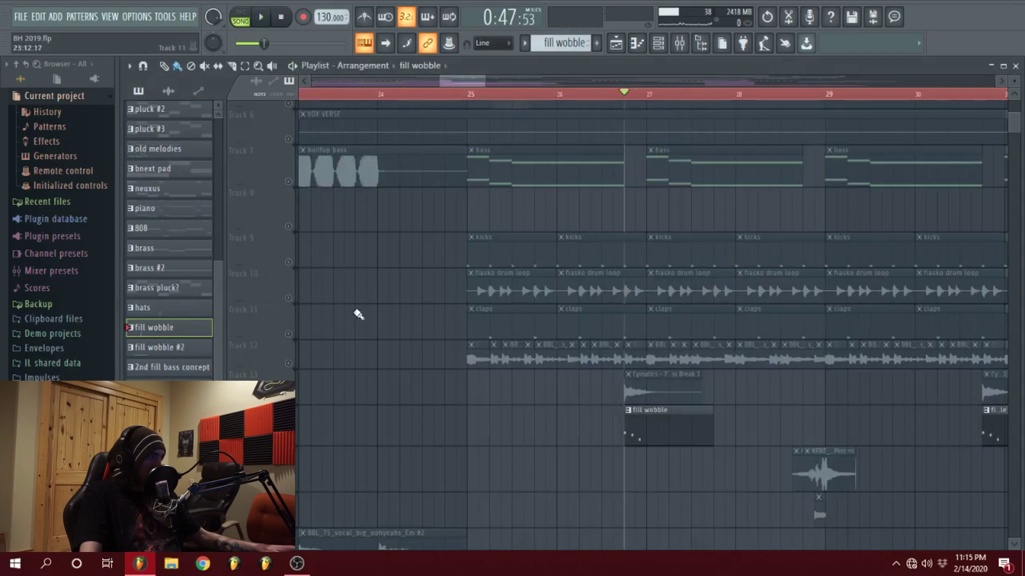
{"action": "right_click", "coordinate": [291, 299]}
{"action": "right_click", "coordinate": [291, 299]}
{"action": "left_click", "coordinate": [469, 95]}
{"action": "key", "text": "space"}
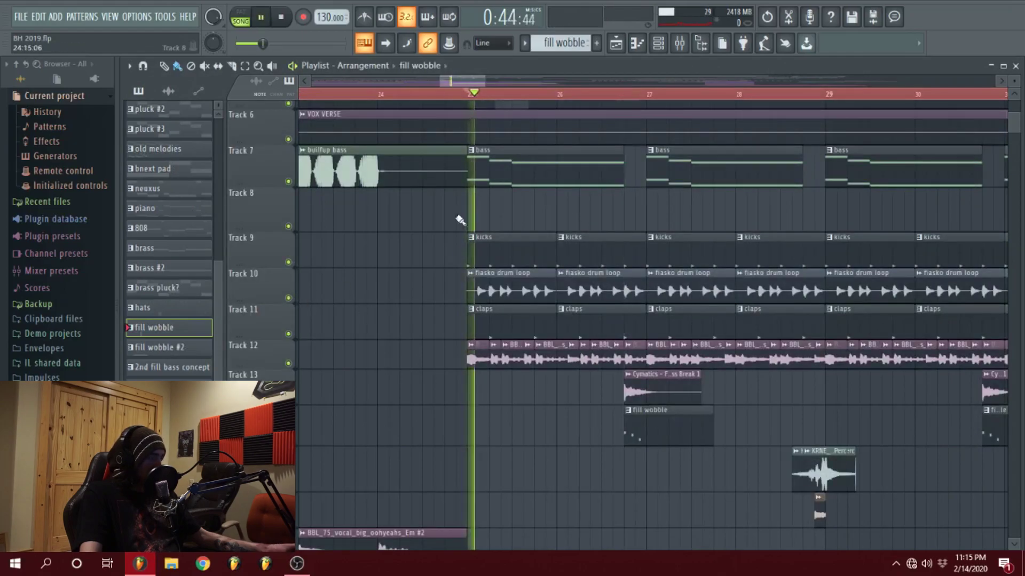
{"action": "key", "text": "space"}
Check the bass pattern's channels in the channel rack and play the full drop from bar 25.
{"action": "double_click", "coordinate": [588, 178]}
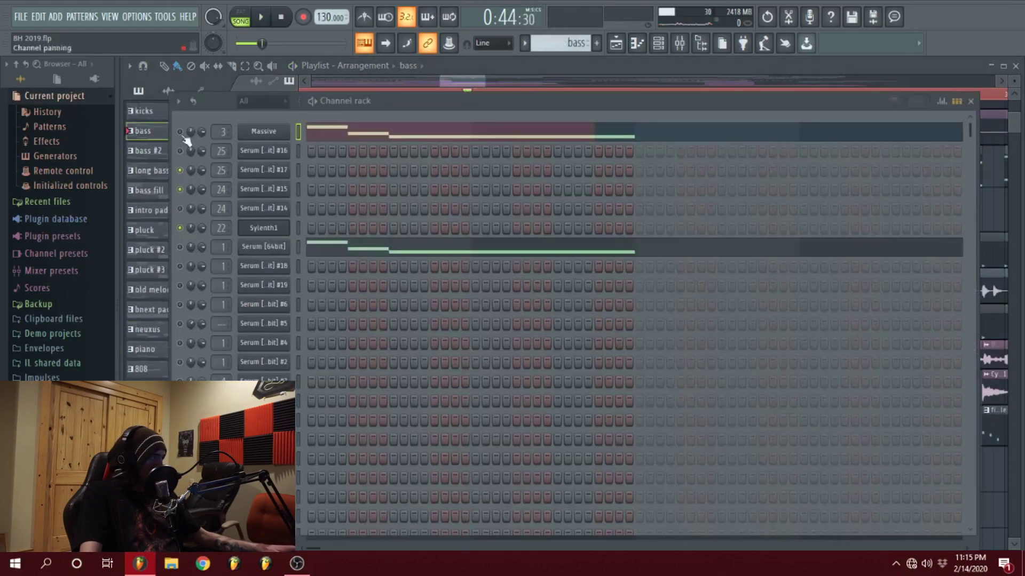
{"action": "left_click", "coordinate": [458, 77]}
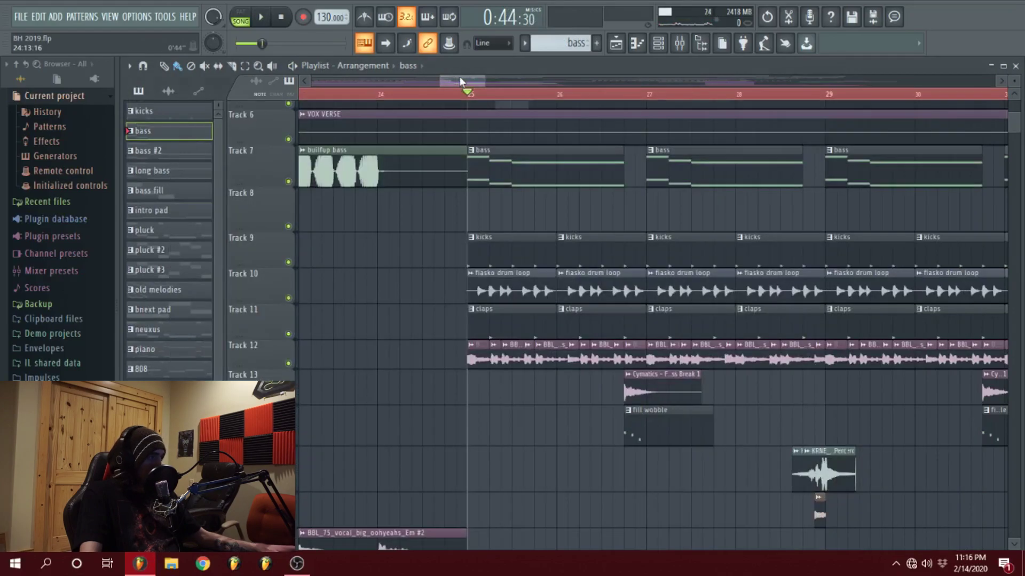
{"action": "key", "text": "space"}
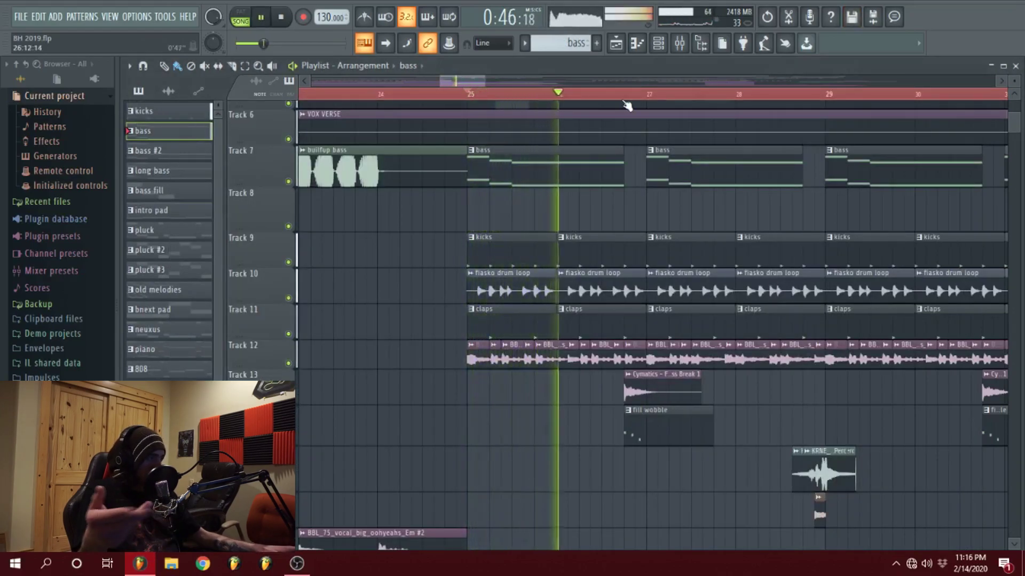
{"action": "key", "text": "space"}
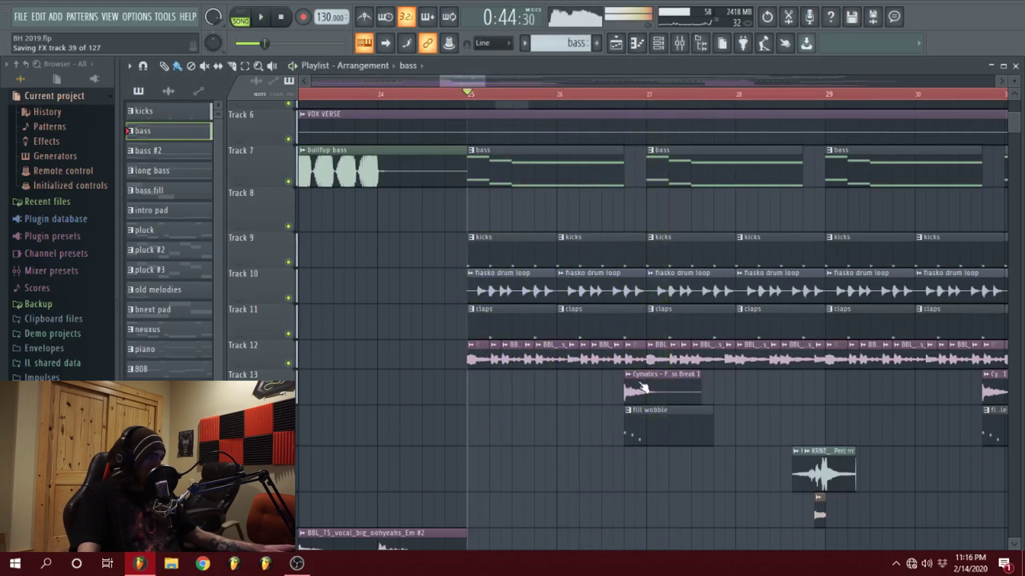
Place the playhead at Track 15's percussion clips just before bar 29 and play that passage.
{"action": "left_click", "coordinate": [645, 419]}
{"action": "scroll", "coordinate": [643, 388], "scroll_direction": "down", "scroll_amount": 8}
{"action": "scroll", "coordinate": [671, 347], "scroll_direction": "up", "scroll_amount": 9}
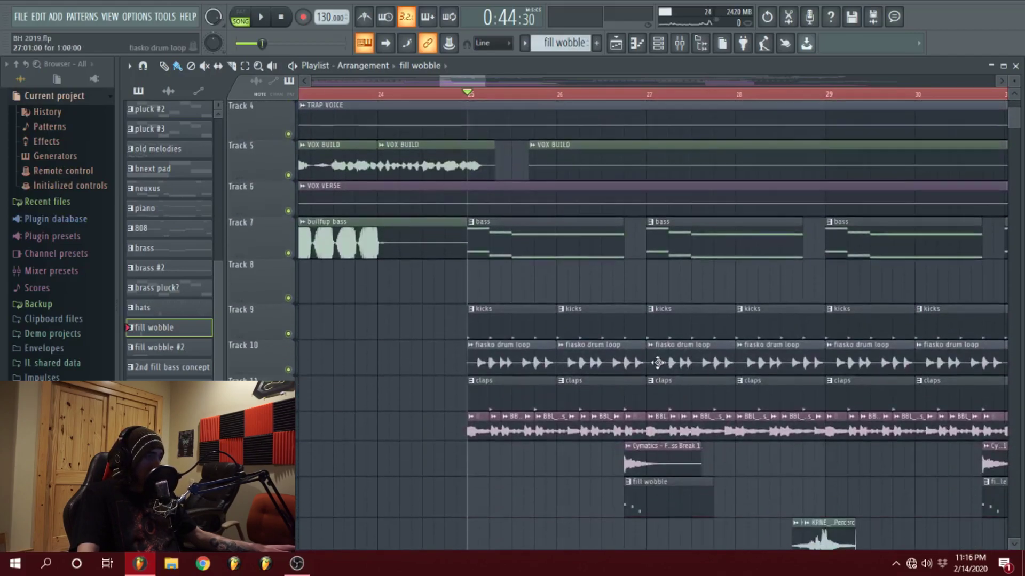
{"action": "scroll", "coordinate": [694, 454], "scroll_direction": "up", "scroll_amount": 3}
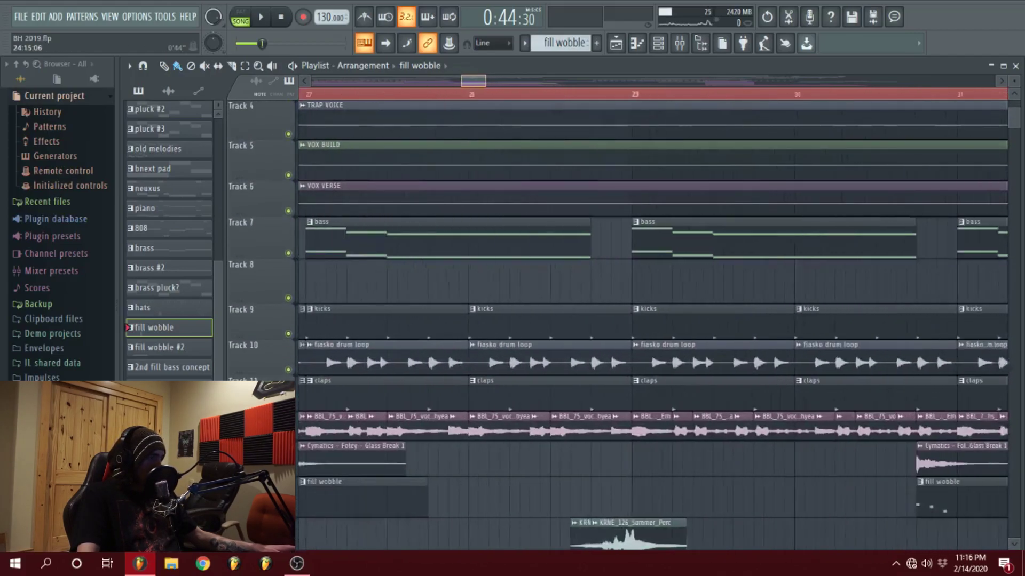
{"action": "scroll", "coordinate": [647, 363], "scroll_direction": "down", "scroll_amount": 3}
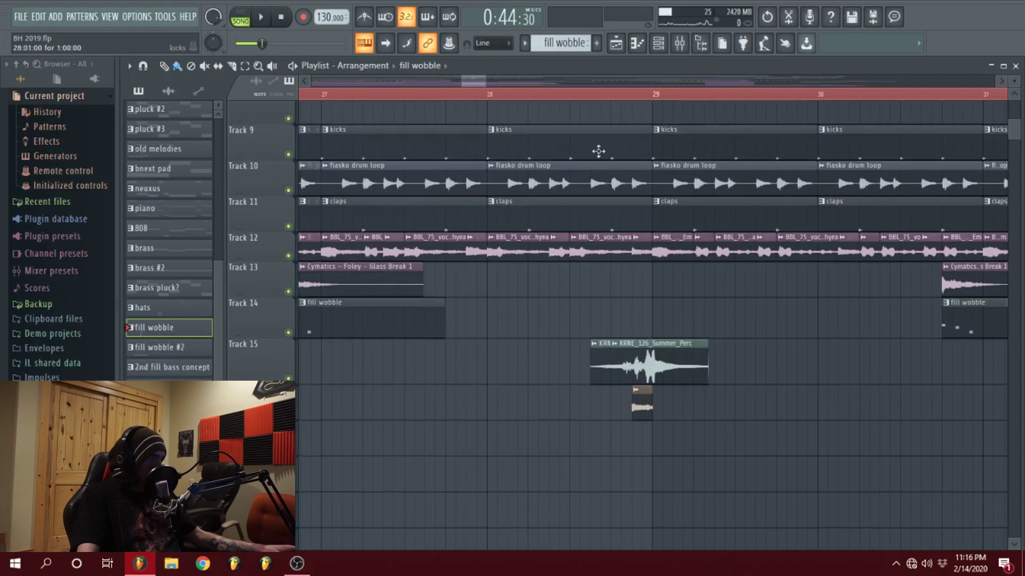
{"action": "left_click", "coordinate": [596, 98]}
{"action": "key", "text": "space"}
{"action": "key", "text": "space"}
Solo Track 15 and play its KRNE_126_Summer_Perc clips on their own.
{"action": "right_click", "coordinate": [288, 377]}
{"action": "key", "text": "space"}
{"action": "key", "text": "space"}
{"action": "key", "text": "space"}
{"action": "key", "text": "space"}
Solo the track below Track 15 and play its short clip just before bar 29.
{"action": "left_click_drag", "start_coordinate": [485, 81], "coordinate": [501, 81]}
{"action": "key", "text": "space"}
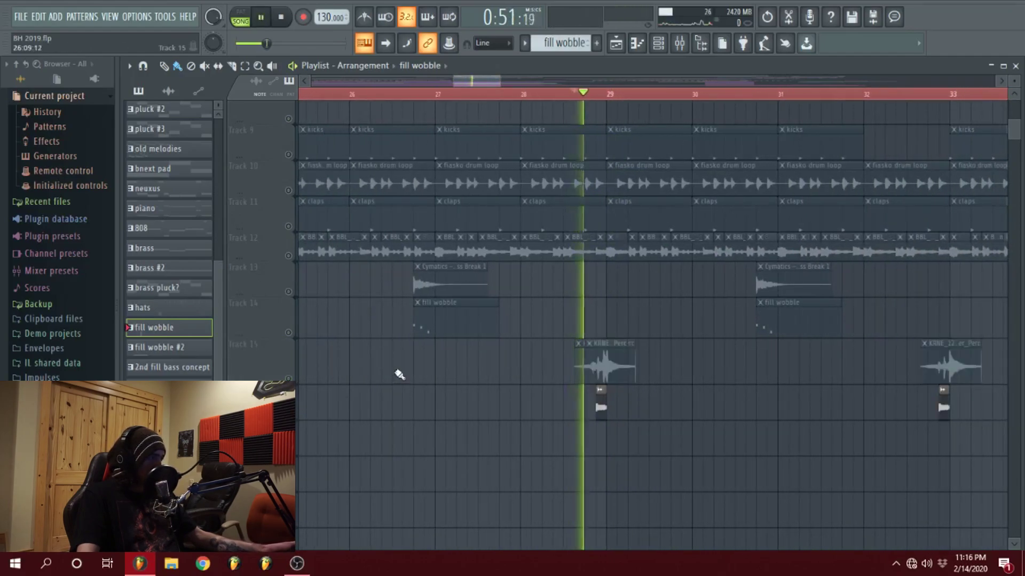
{"action": "key", "text": "space"}
{"action": "key", "text": "space"}
{"action": "key", "text": "space"}
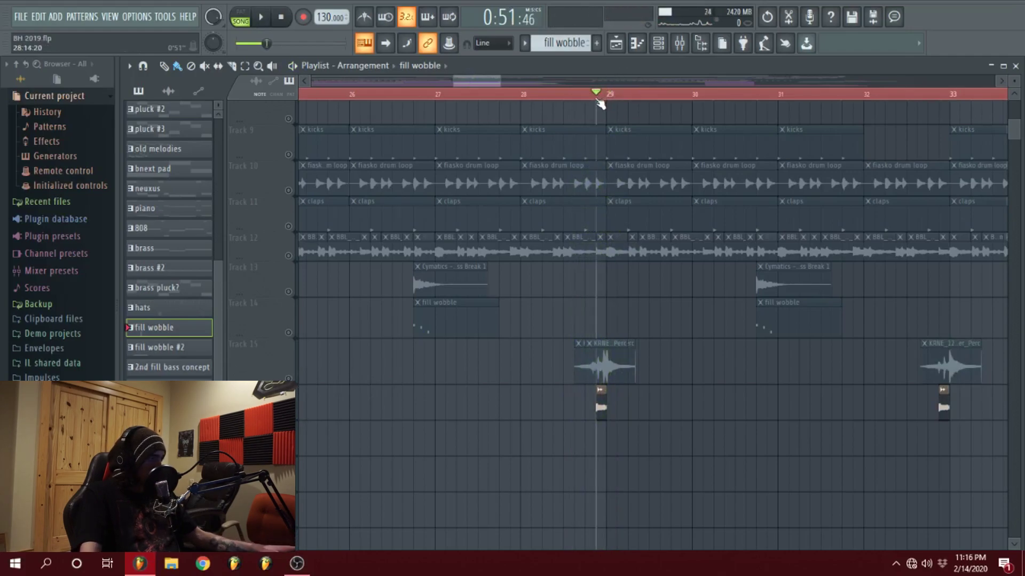
{"action": "scroll", "coordinate": [470, 81], "scroll_direction": "down", "scroll_amount": 2}
{"action": "scroll", "coordinate": [474, 224], "scroll_direction": "up", "scroll_amount": 2}
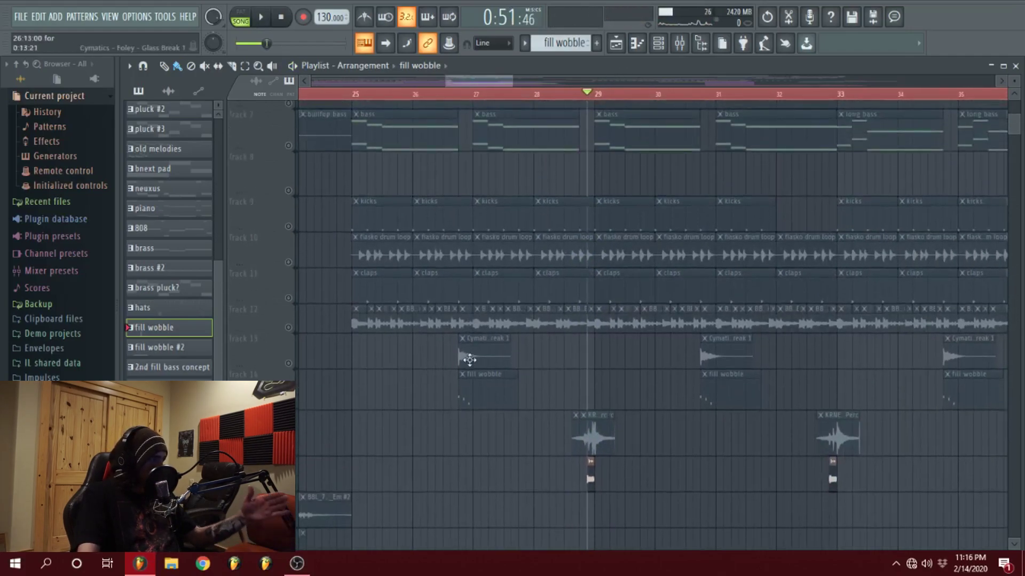
{"action": "scroll", "coordinate": [453, 352], "scroll_direction": "up", "scroll_amount": 3}
{"action": "scroll", "coordinate": [469, 366], "scroll_direction": "down", "scroll_amount": 4}
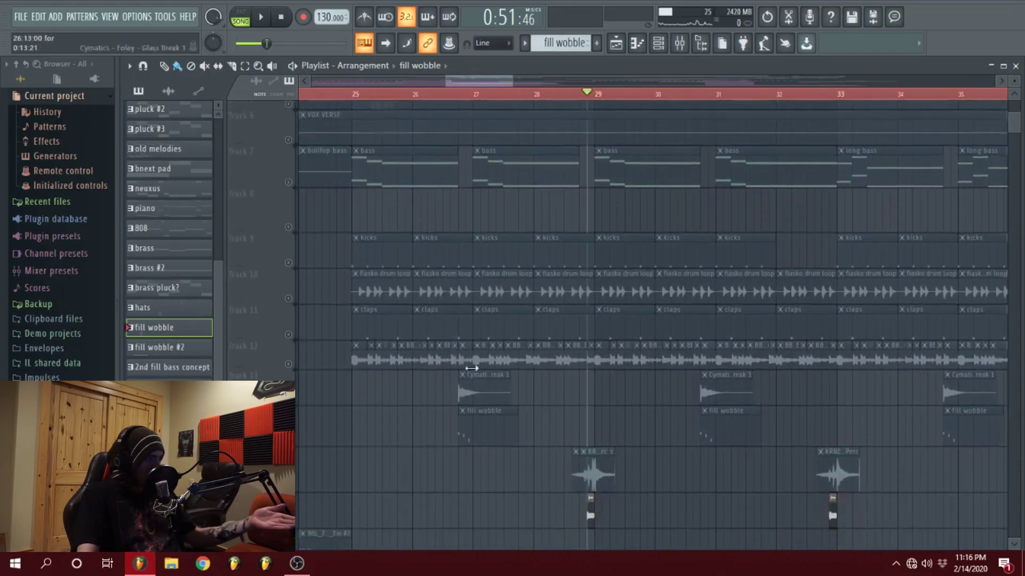
Solo Track 15 again and replay its KRNE_126_Summer_Perc clip around bar 29.
{"action": "right_click", "coordinate": [289, 414]}
{"action": "key", "text": "space"}
{"action": "key", "text": "space"}
{"action": "key", "text": "space"}
{"action": "key", "text": "space"}
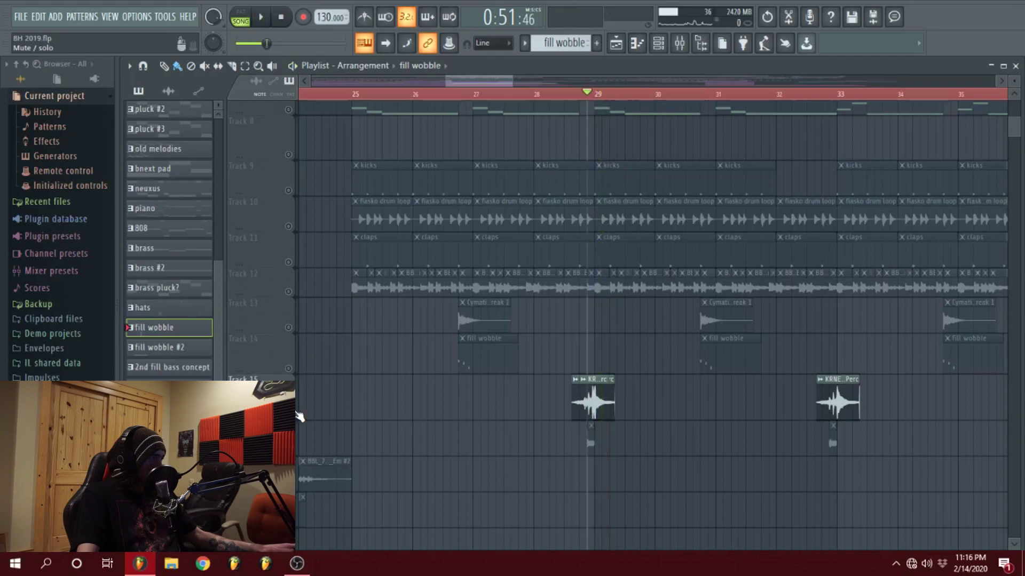
Turn Tracks 13 and 14 back on, along with all the other muted playlist tracks.
{"action": "left_click", "coordinate": [288, 369]}
{"action": "left_click", "coordinate": [289, 327]}
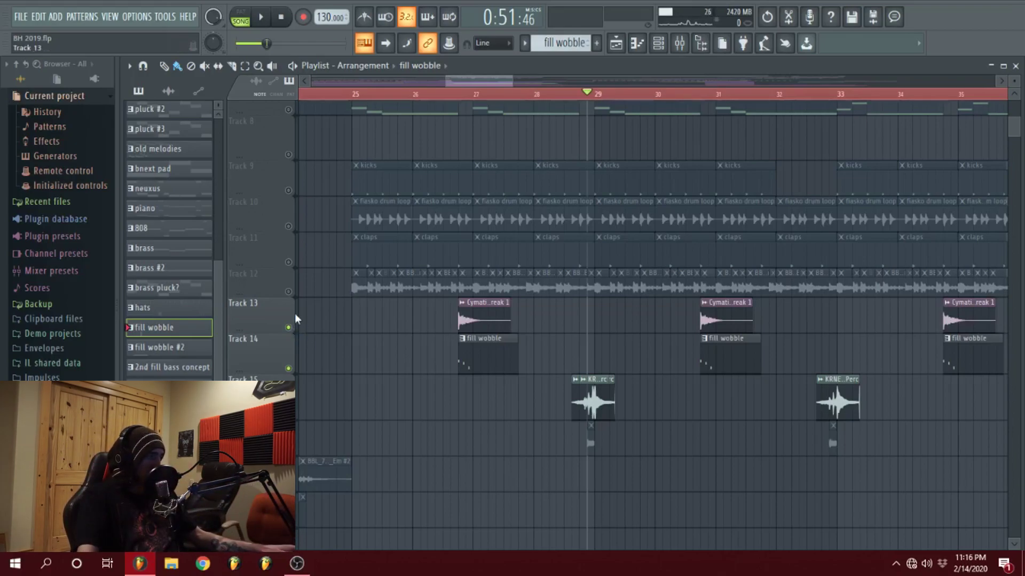
{"action": "left_click", "coordinate": [288, 292]}
{"action": "scroll", "coordinate": [661, 304], "scroll_direction": "down", "scroll_amount": 6}
{"action": "scroll", "coordinate": [617, 314], "scroll_direction": "up", "scroll_amount": 10}
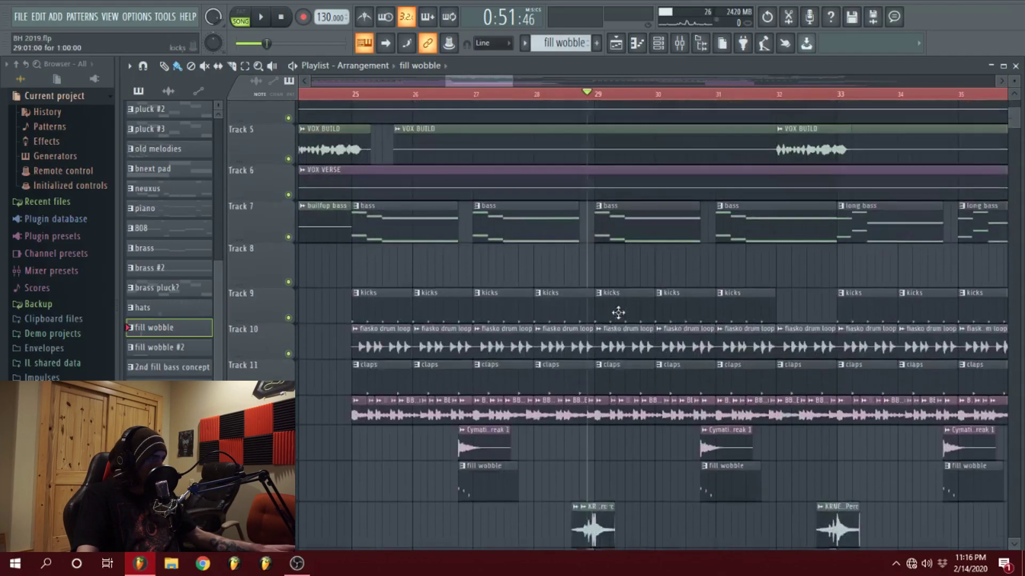
Play the full drop with every track active, starting just before bar 29.
{"action": "key", "text": "space"}
{"action": "scroll", "coordinate": [634, 297], "scroll_direction": "down", "scroll_amount": 5}
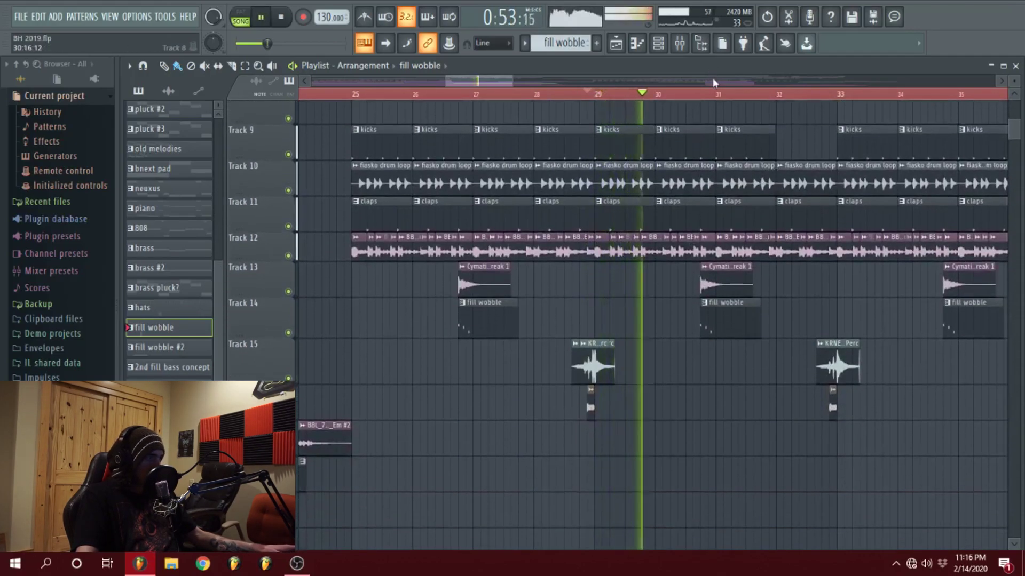
{"action": "scroll", "coordinate": [790, 203], "scroll_direction": "up", "scroll_amount": 3}
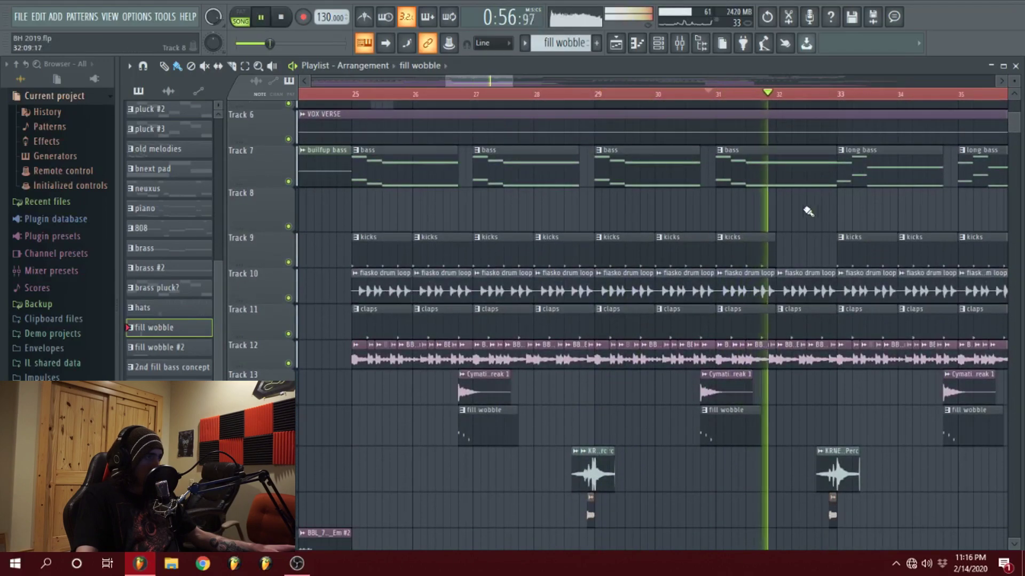
{"action": "scroll", "coordinate": [694, 230], "scroll_direction": "up", "scroll_amount": 4}
{"action": "key", "text": "space"}
Place the playhead at bar 32 and enlarge Track 53 to show its Serum LFO1 Rate automation clips.
{"action": "left_click_drag", "start_coordinate": [495, 99], "coordinate": [617, 96]}
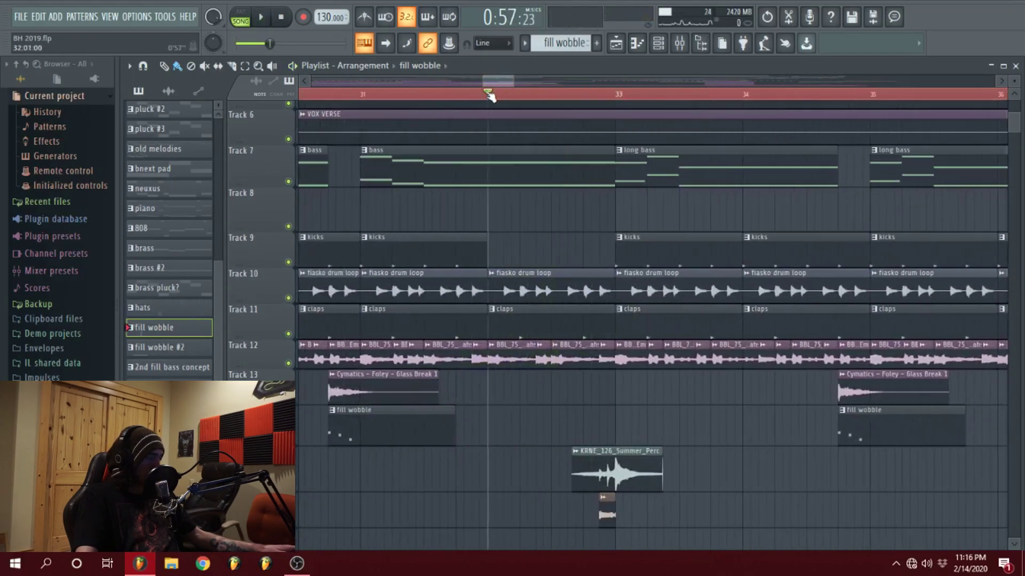
{"action": "scroll", "coordinate": [499, 202], "scroll_direction": "down", "scroll_amount": 10}
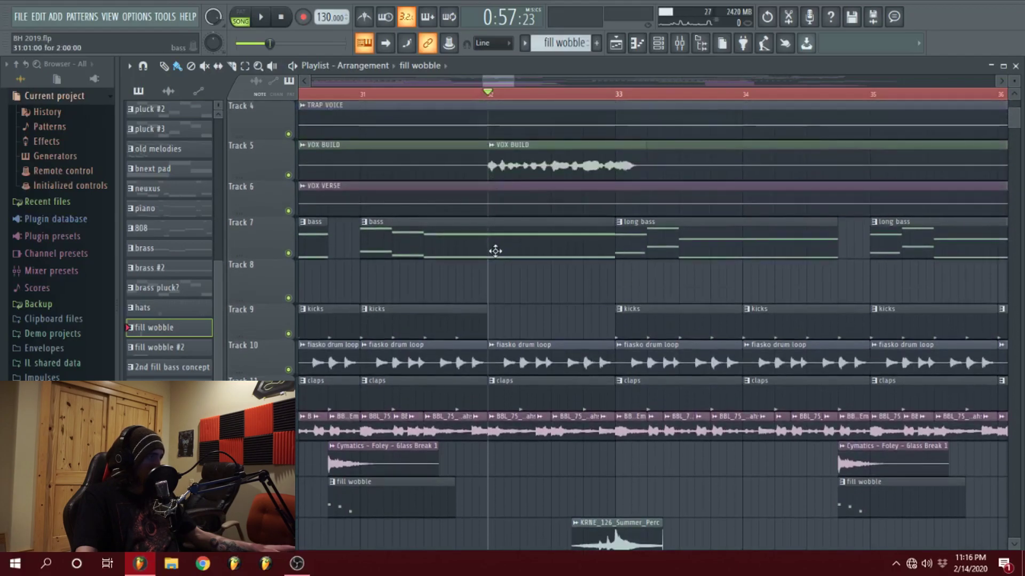
{"action": "scroll", "coordinate": [494, 219], "scroll_direction": "down", "scroll_amount": 12}
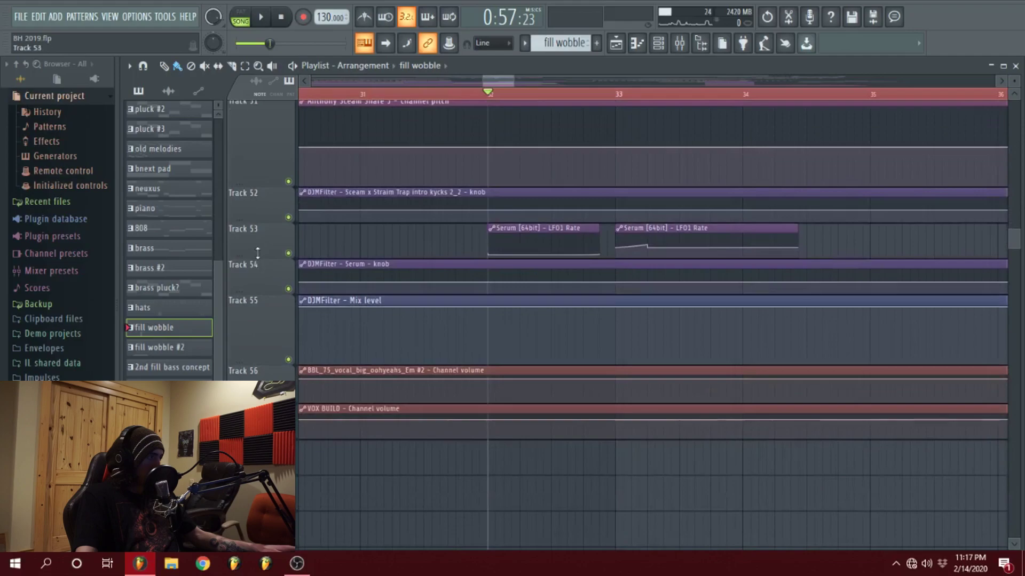
{"action": "left_click_drag", "start_coordinate": [257, 253], "coordinate": [258, 420]}
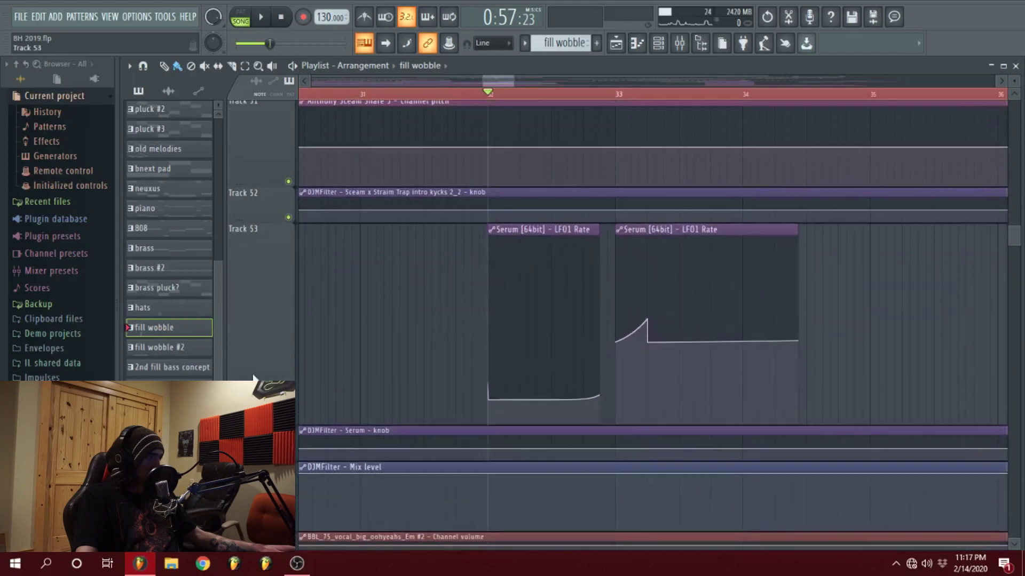
{"action": "scroll", "coordinate": [501, 87], "scroll_direction": "down", "scroll_amount": 6}
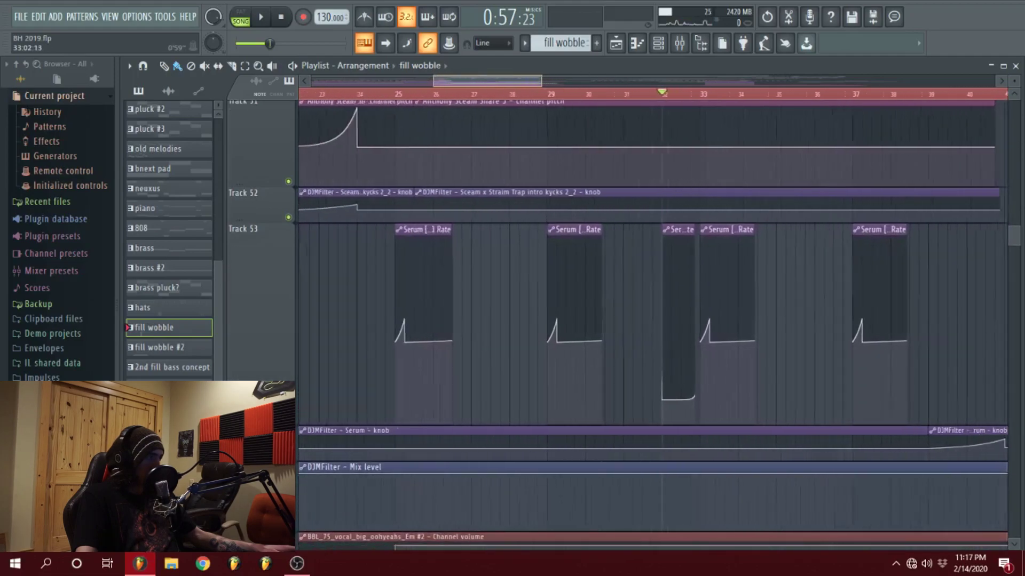
Play the drop from bar 25 and again from bar 32 to hear Track 53's LFO1 Rate automation.
{"action": "scroll", "coordinate": [484, 82], "scroll_direction": "up", "scroll_amount": 1}
{"action": "left_click", "coordinate": [433, 99]}
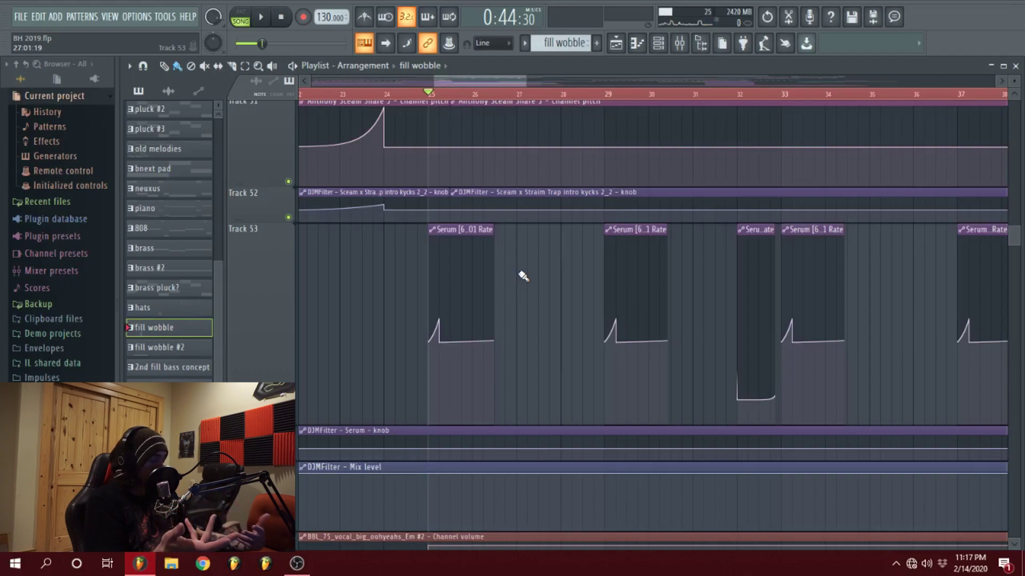
{"action": "key", "text": "space"}
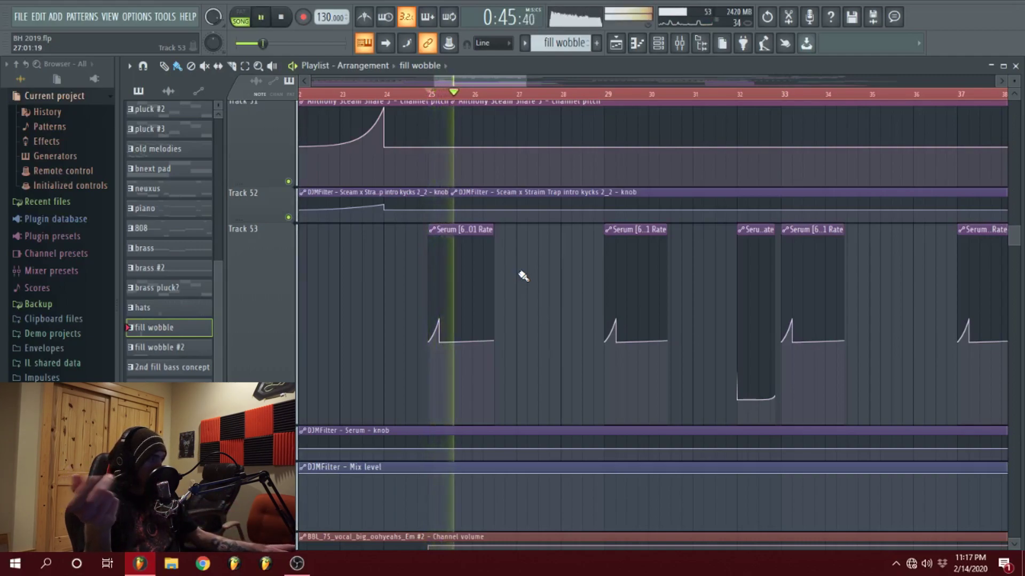
{"action": "key", "text": "space"}
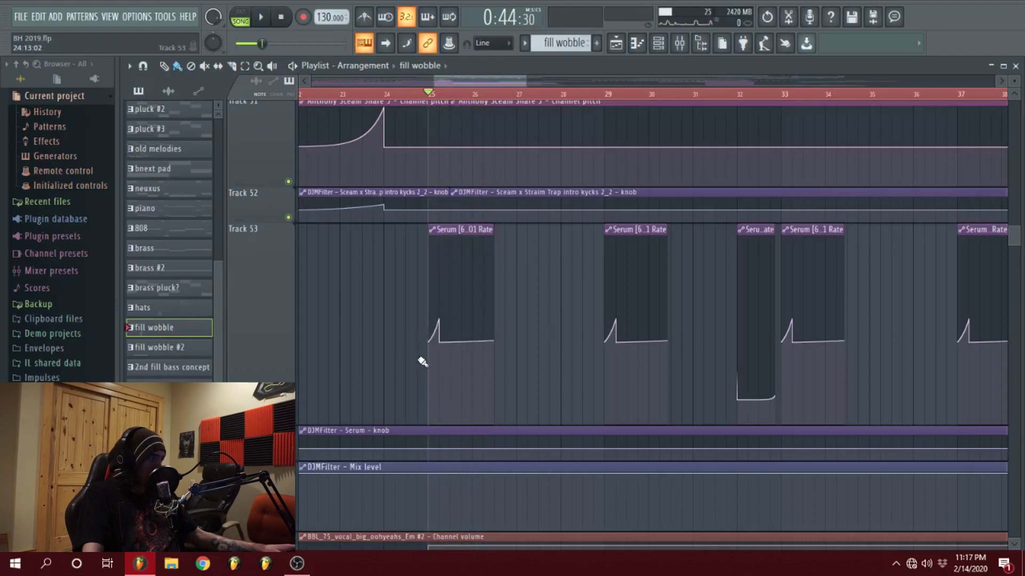
{"action": "left_click", "coordinate": [736, 96]}
{"action": "key", "text": "space"}
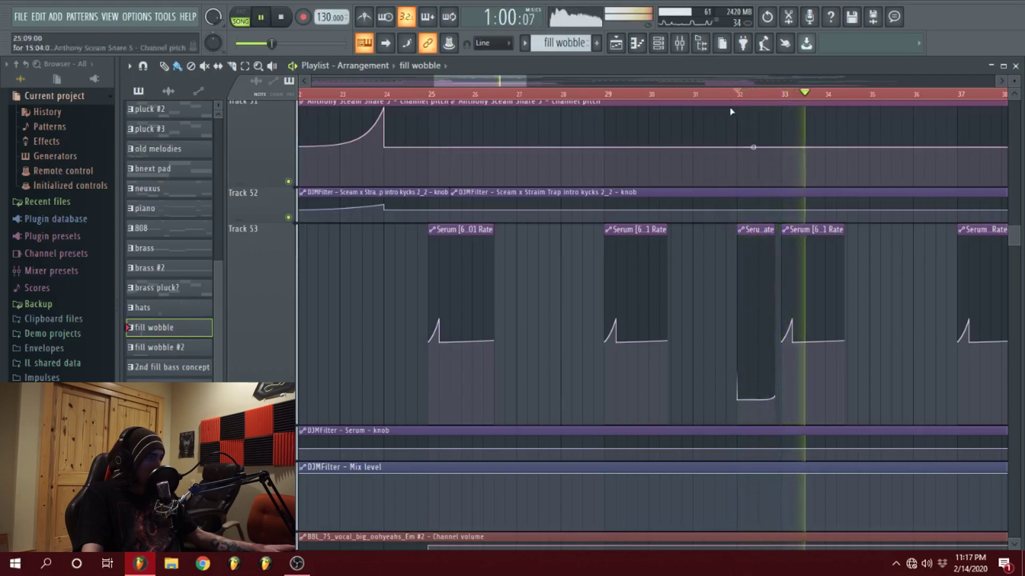
{"action": "key", "text": "space"}
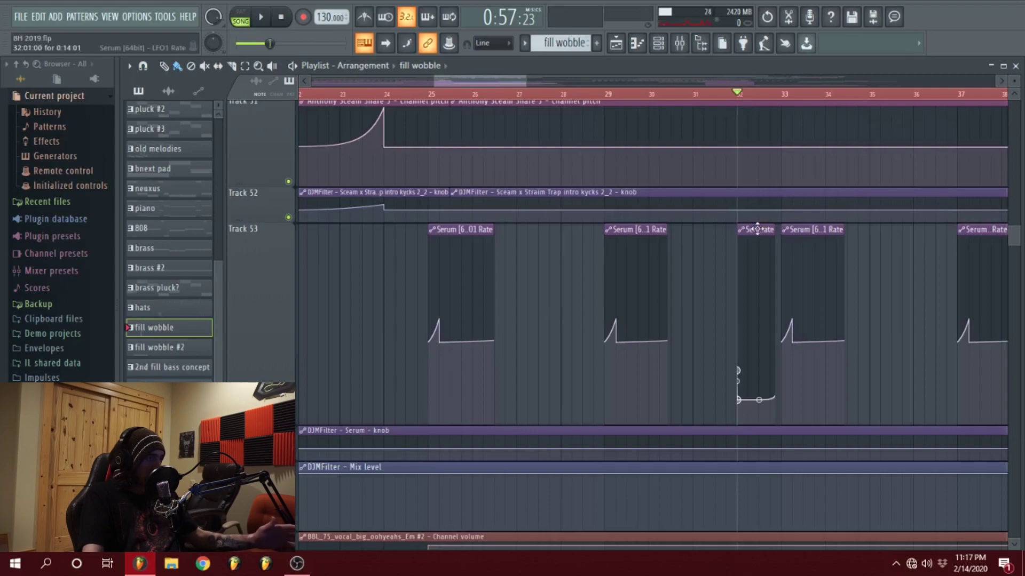
Return to the vocal, bass and drum tracks around bars 32 to 37 and play from bar 32.
{"action": "scroll", "coordinate": [741, 244], "scroll_direction": "up", "scroll_amount": 10}
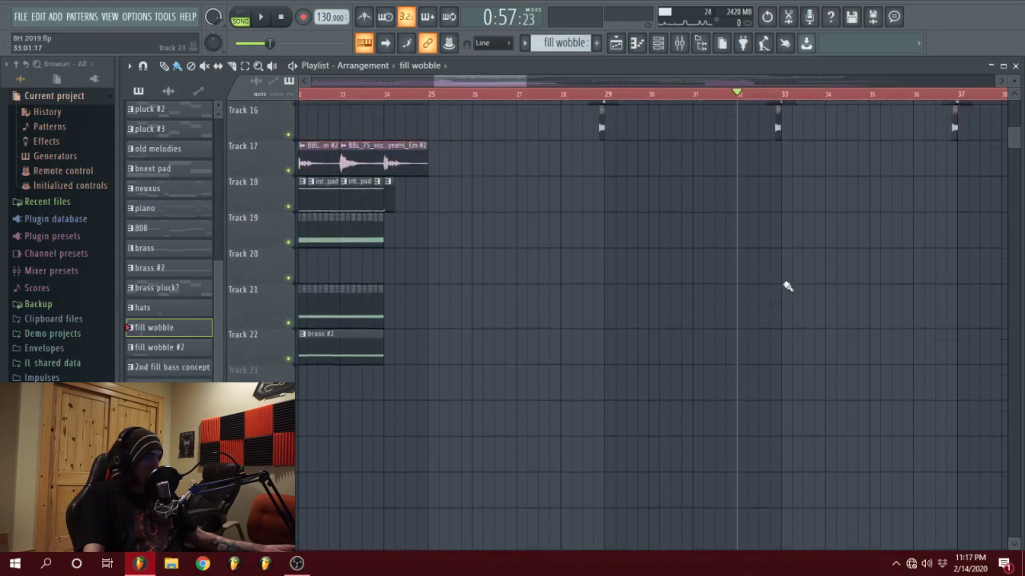
{"action": "scroll", "coordinate": [787, 283], "scroll_direction": "up", "scroll_amount": 5}
{"action": "left_click_drag", "start_coordinate": [435, 82], "coordinate": [485, 82]}
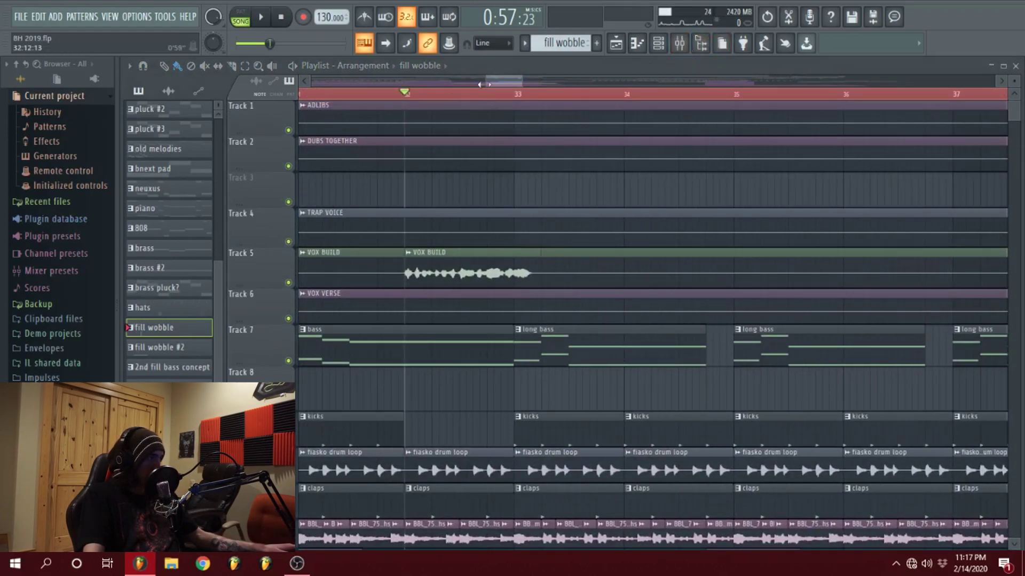
{"action": "left_click_drag", "start_coordinate": [483, 86], "coordinate": [486, 86]}
{"action": "key", "text": "space"}
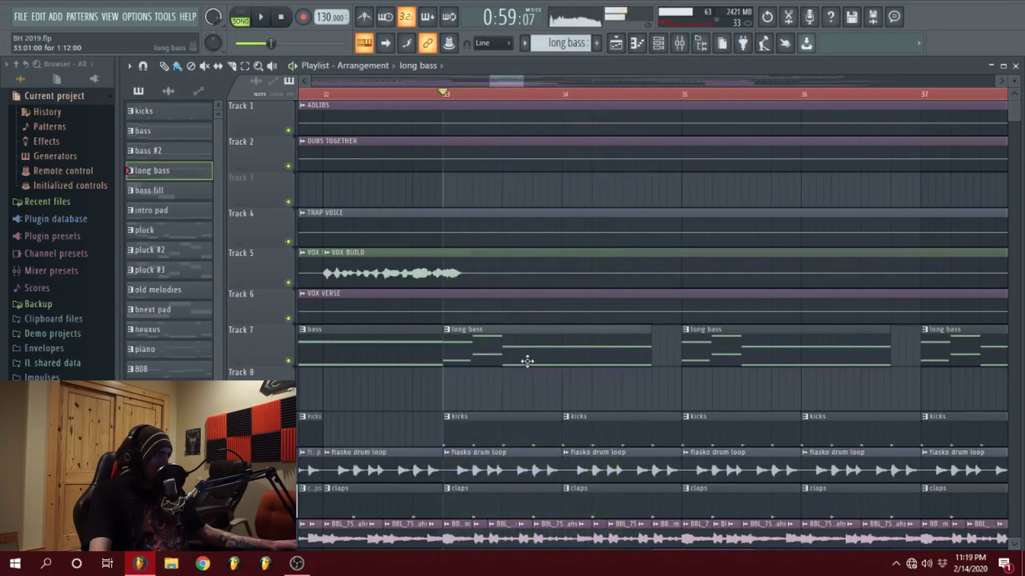
Open the long bass pattern from bar 33 of Track 7 and show its channels in the channel rack.
{"action": "double_click", "coordinate": [528, 361]}
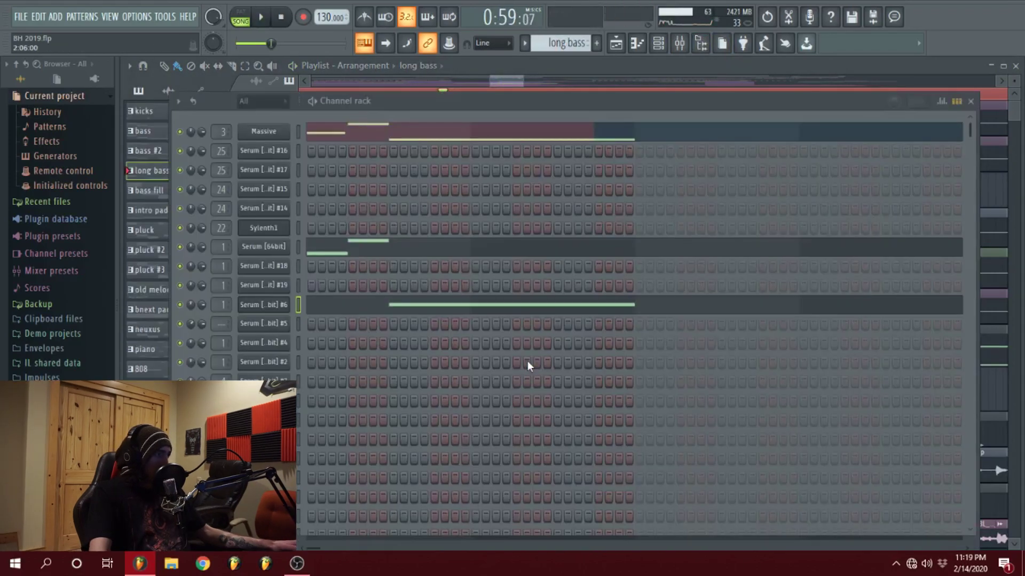
{"action": "left_click", "coordinate": [659, 49]}
{"action": "left_click", "coordinate": [659, 48]}
{"action": "left_click", "coordinate": [620, 47]}
{"action": "left_click", "coordinate": [621, 47]}
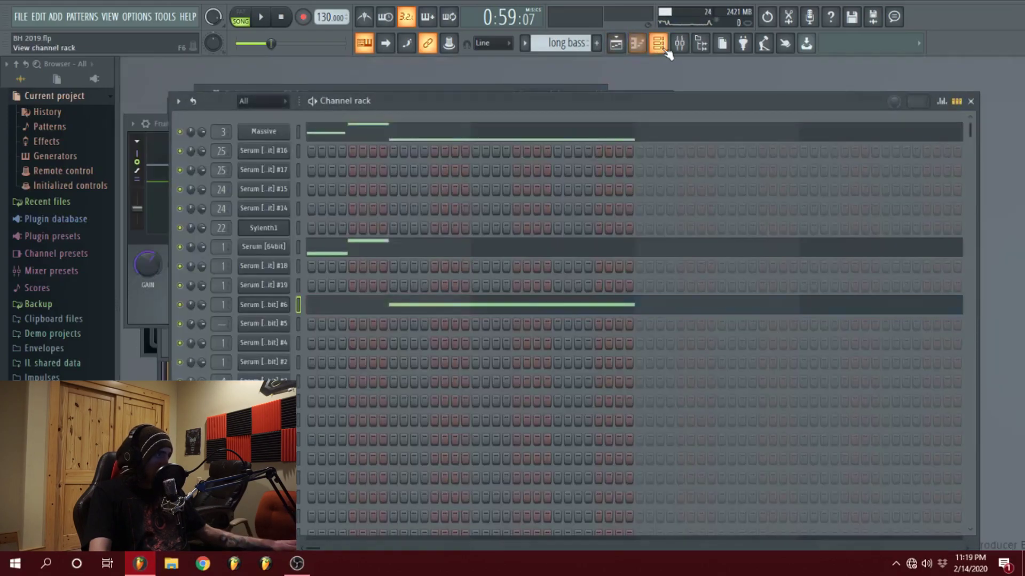
{"action": "left_click", "coordinate": [664, 48]}
{"action": "left_click", "coordinate": [660, 48]}
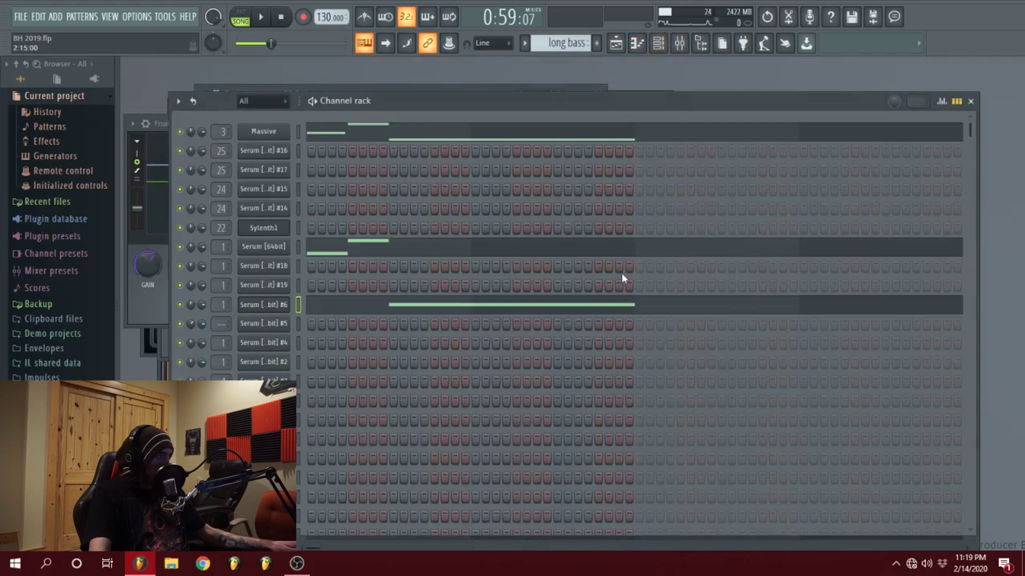
Solo the Serum #6 channel and open its Main lead 1 patch to examine LFO 1 while it plays.
{"action": "right_click", "coordinate": [186, 313]}
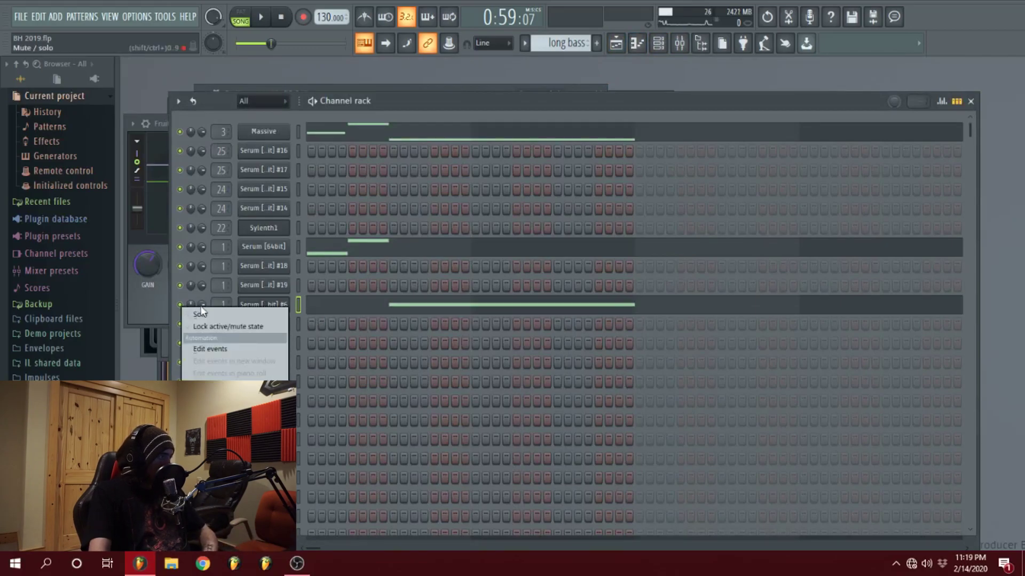
{"action": "left_click", "coordinate": [275, 309]}
{"action": "left_click_drag", "start_coordinate": [653, 107], "coordinate": [611, 50]}
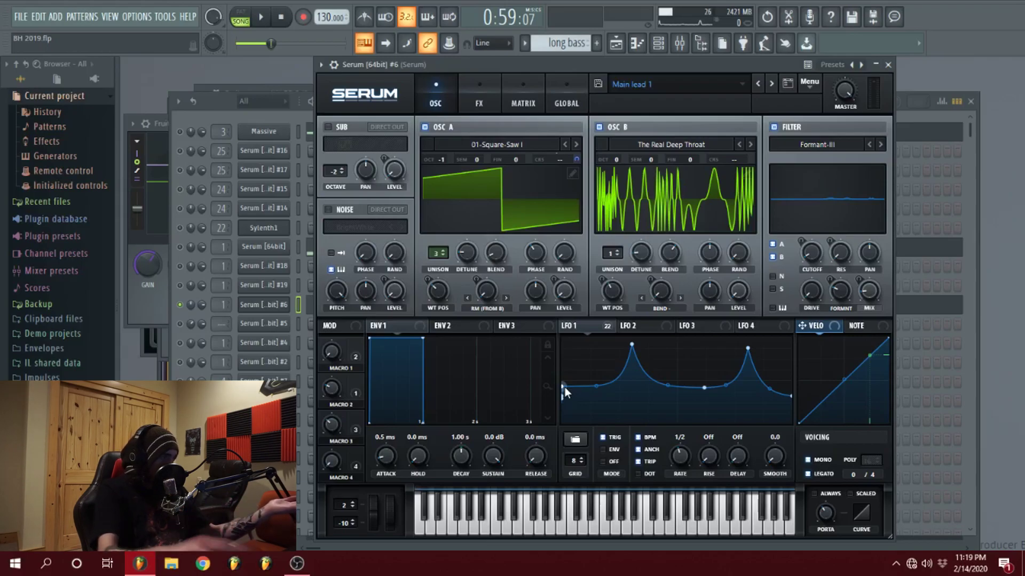
{"action": "left_click_drag", "start_coordinate": [563, 386], "coordinate": [555, 384]}
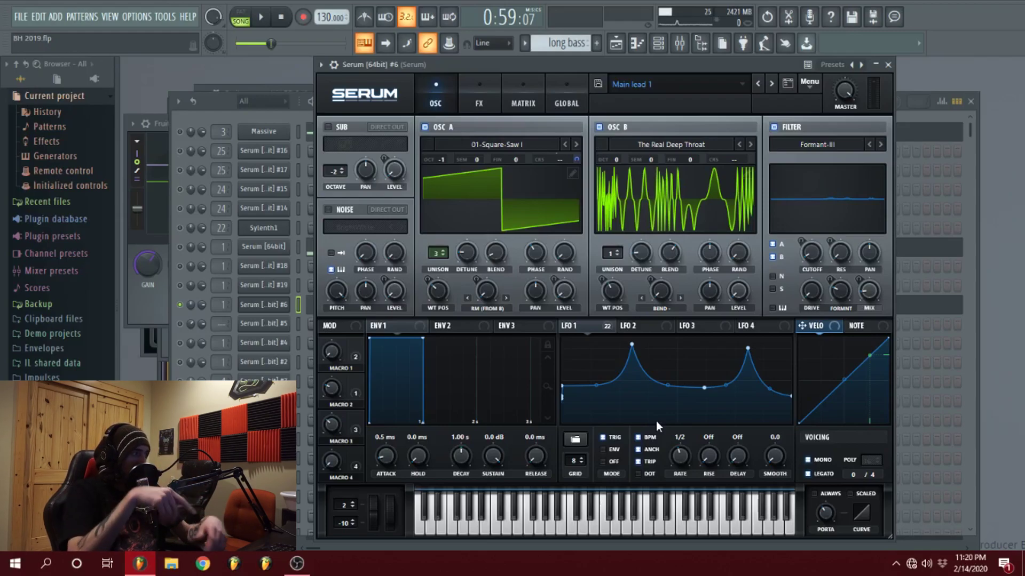
{"action": "key", "text": "space"}
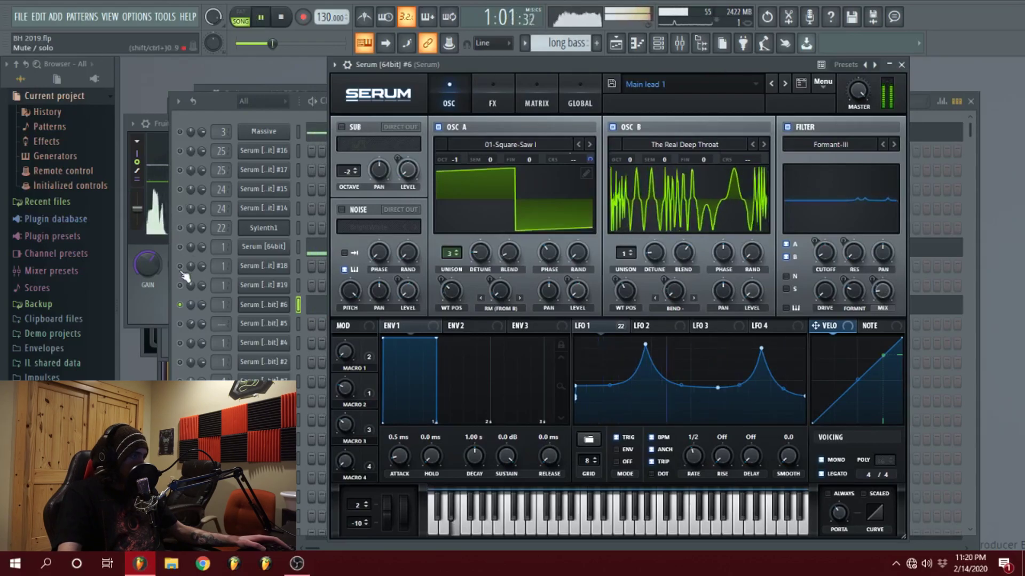
{"action": "key", "text": "space"}
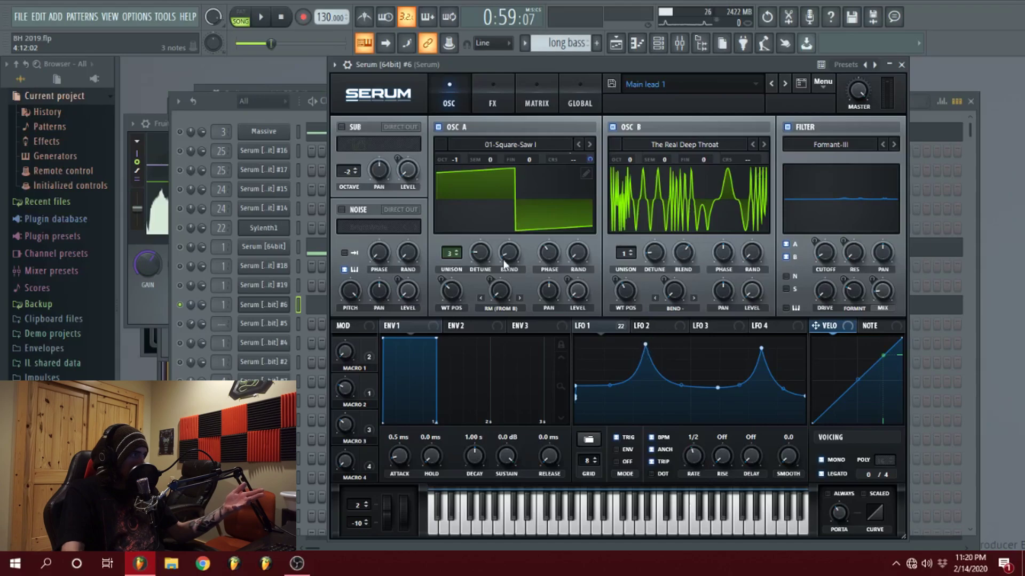
Unmute the first Serum [64bit] channel, play it together with Serum #6, and revisit the Serum #6 patch.
{"action": "left_click", "coordinate": [206, 113]}
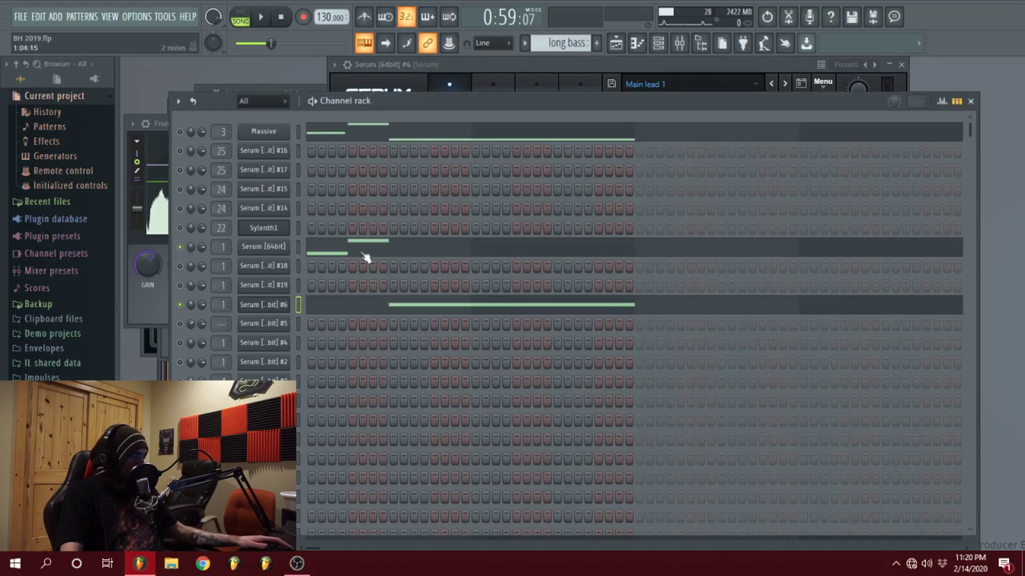
{"action": "key", "text": "space"}
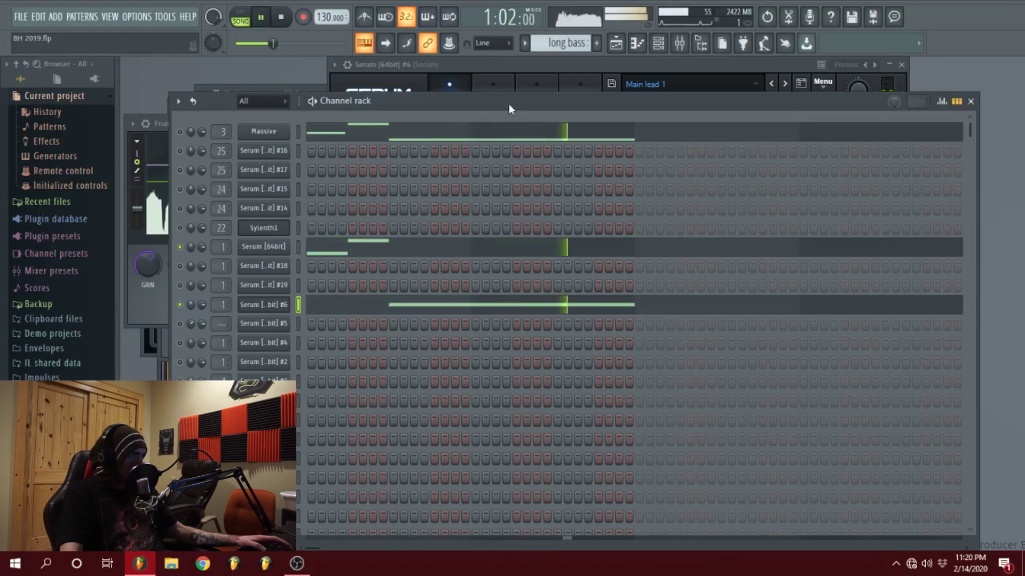
{"action": "key", "text": "space"}
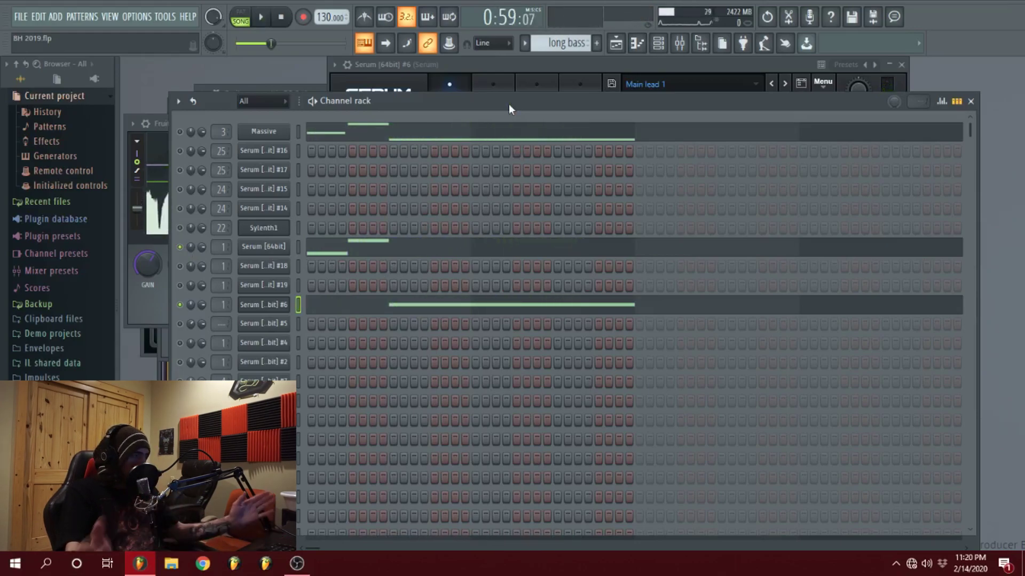
{"action": "left_click", "coordinate": [263, 305]}
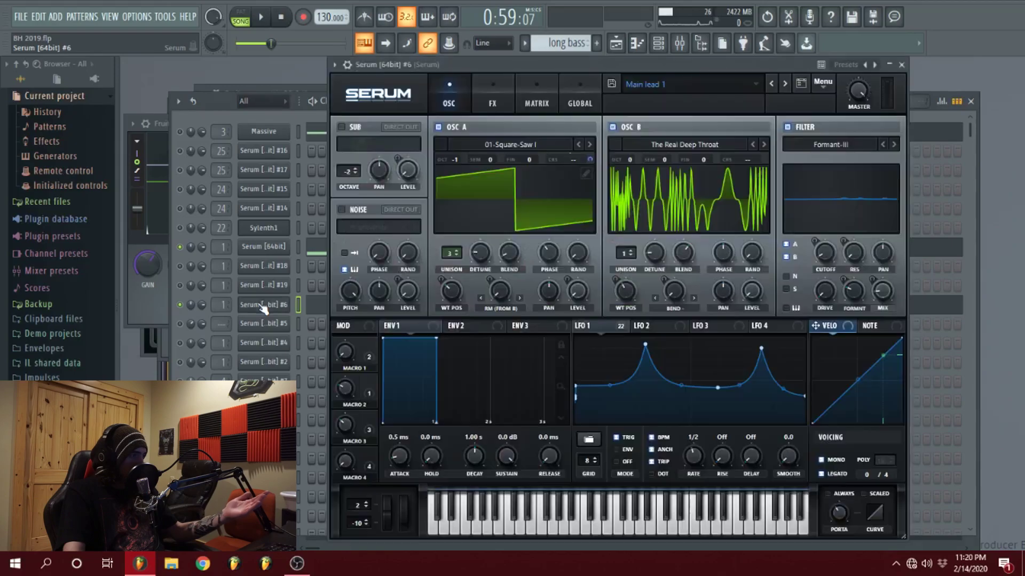
{"action": "left_click", "coordinate": [658, 45]}
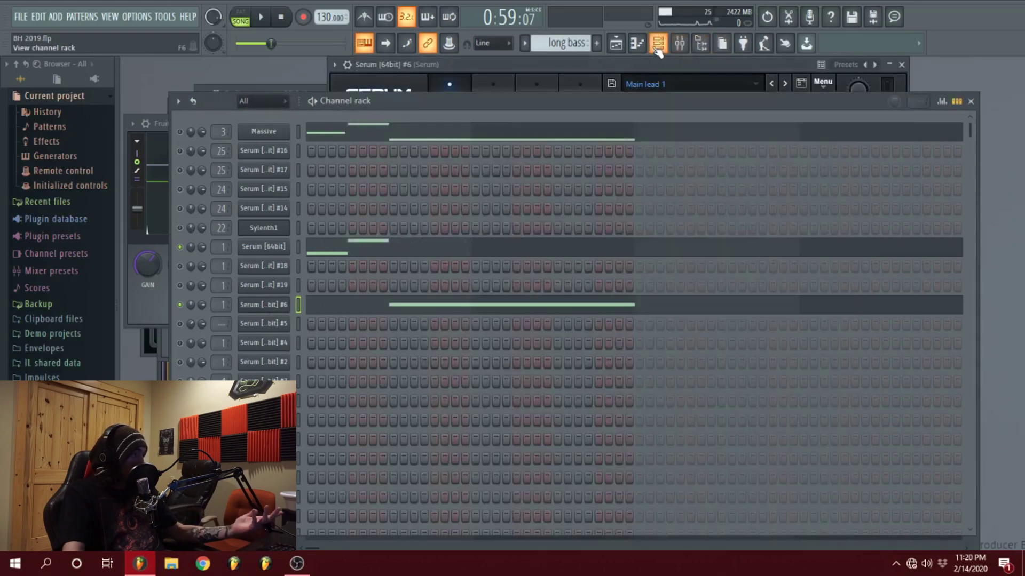
Return to the playlist, show bars 30 to 41, and play the long bass section from bar 33.
{"action": "left_click", "coordinate": [615, 43]}
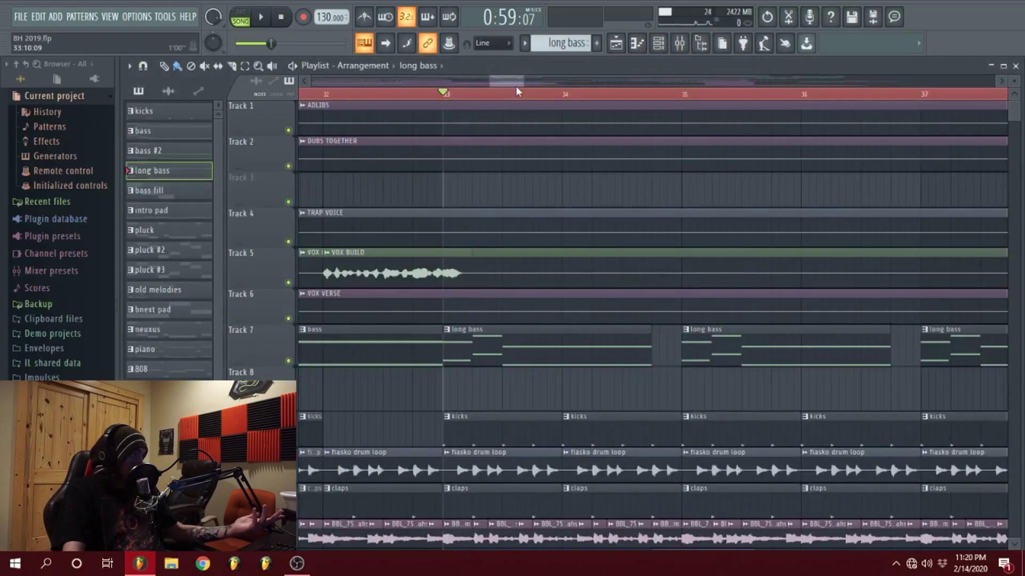
{"action": "scroll", "coordinate": [875, 320], "scroll_direction": "up", "scroll_amount": 1}
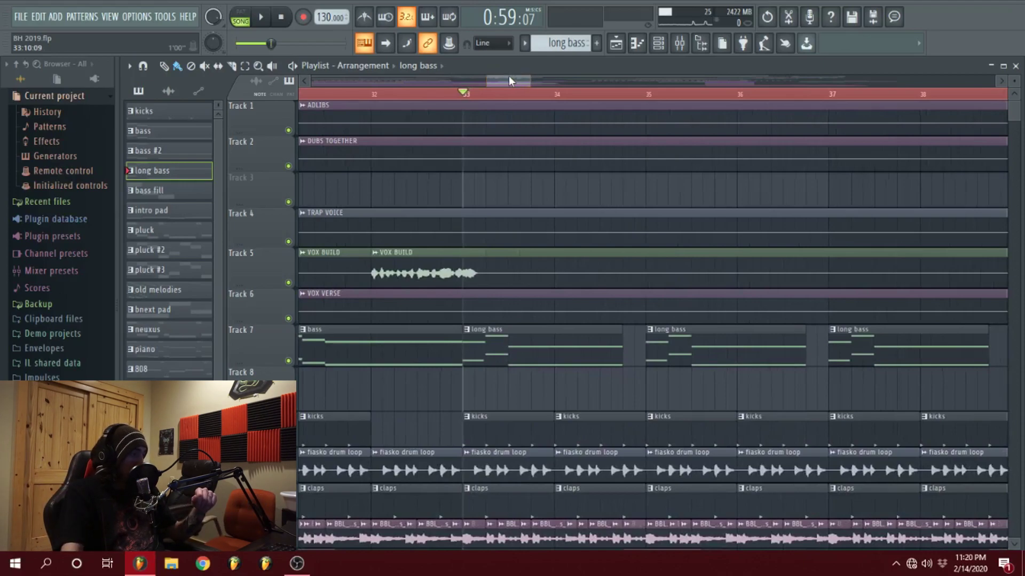
{"action": "scroll", "coordinate": [508, 76], "scroll_direction": "down", "scroll_amount": 2}
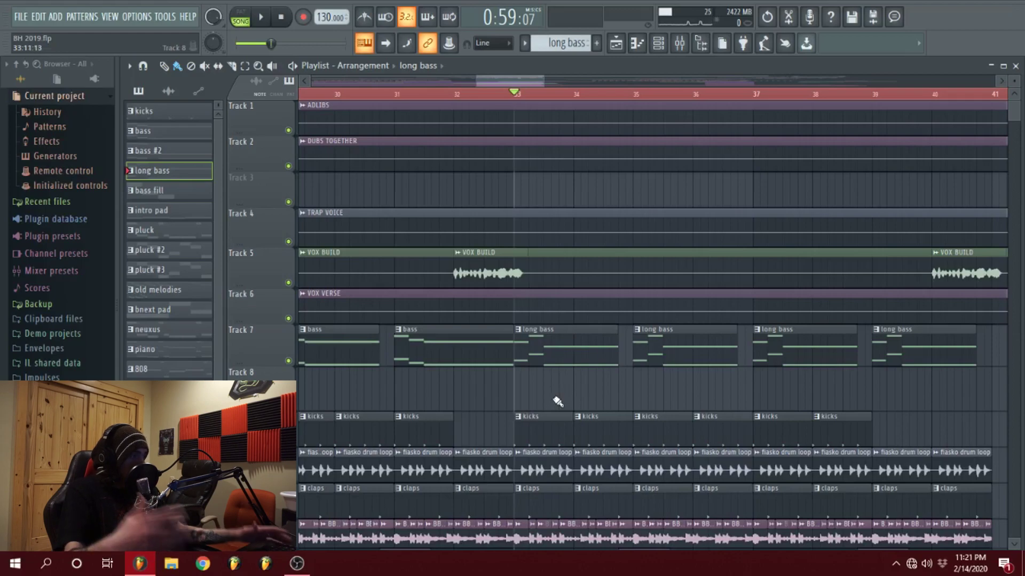
{"action": "key", "text": "space"}
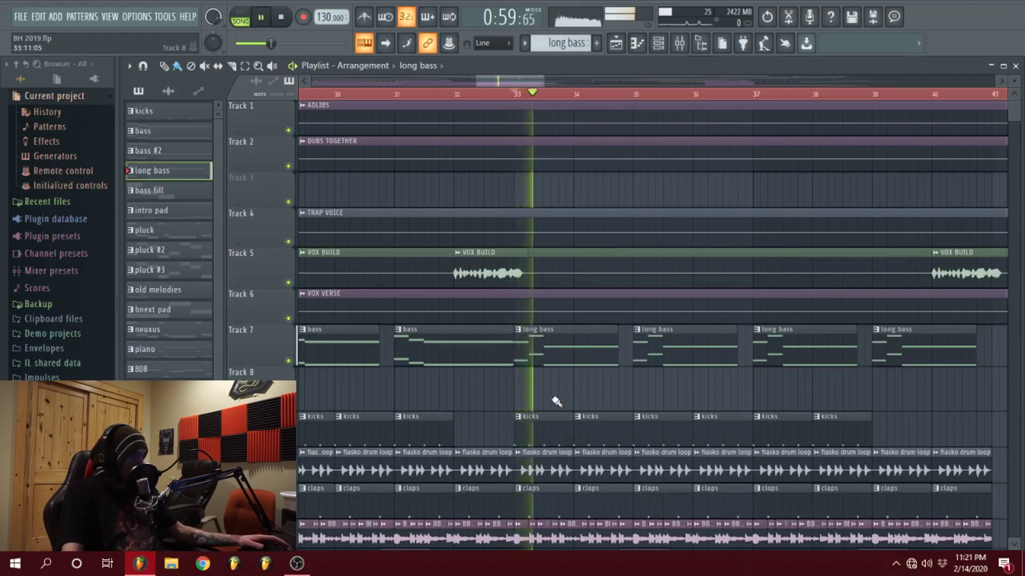
Stop playback, check the long bass pattern's notes in the channel rack, and return to the playlist.
{"action": "key", "text": "space"}
{"action": "left_click", "coordinate": [660, 46]}
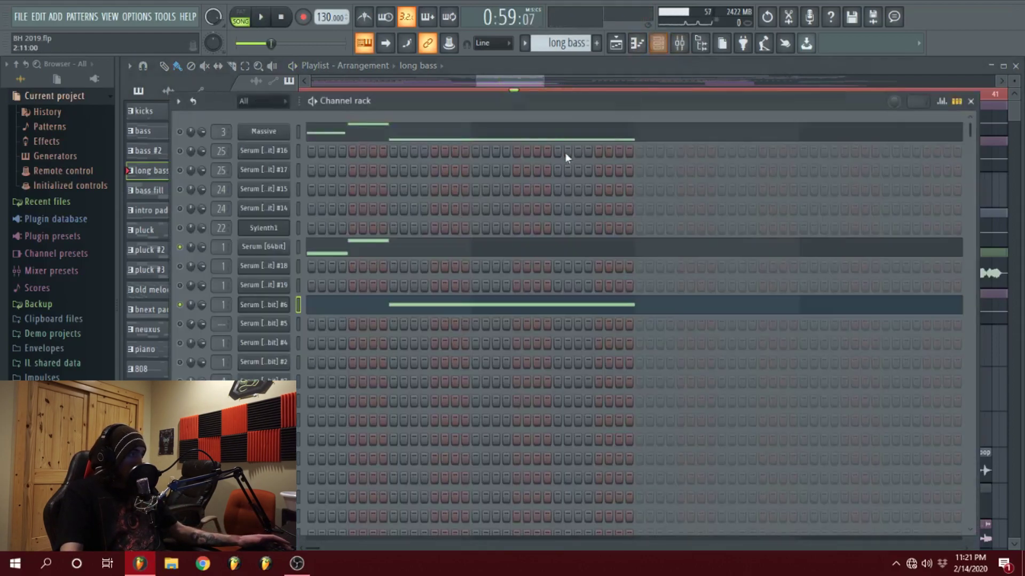
{"action": "key", "text": "F6"}
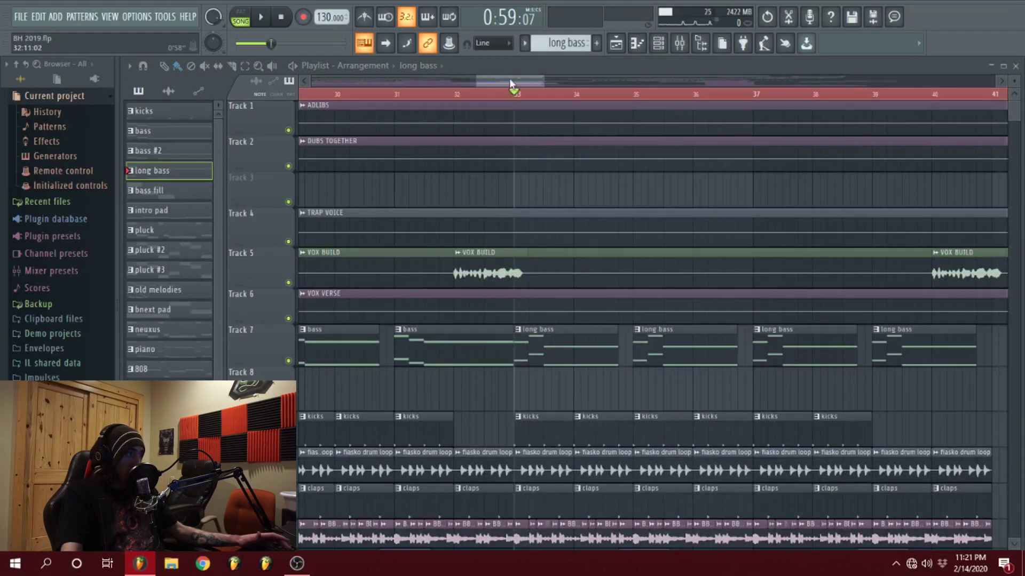
Move the playlist to the second drop around bar 77 and play the transition into it from bar 76.
{"action": "scroll", "coordinate": [490, 82], "scroll_direction": "down", "scroll_amount": 3}
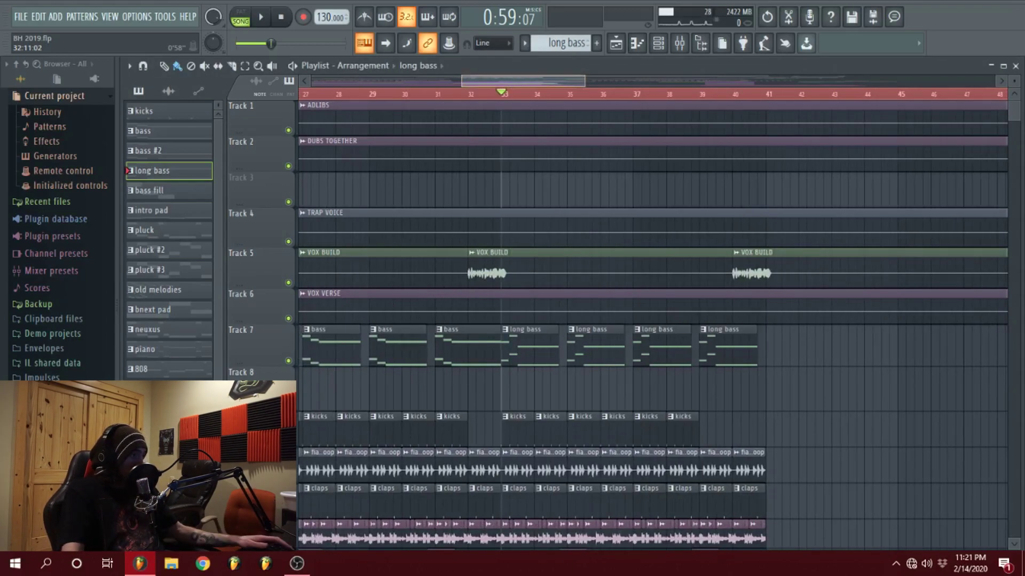
{"action": "scroll", "coordinate": [510, 78], "scroll_direction": "down", "scroll_amount": 5}
{"action": "left_click_drag", "start_coordinate": [510, 80], "coordinate": [758, 88]}
{"action": "left_click_drag", "start_coordinate": [587, 98], "coordinate": [524, 95]}
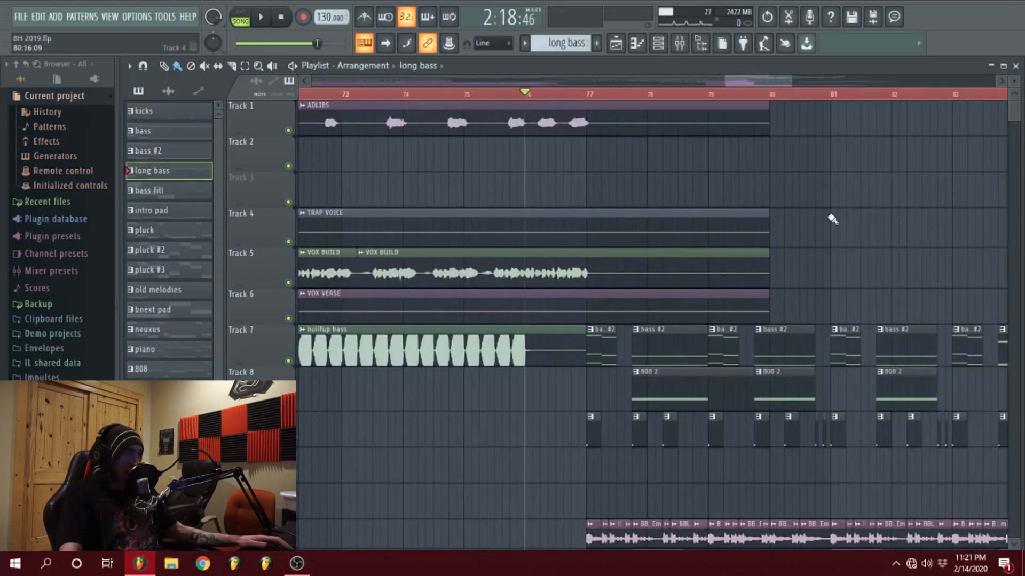
{"action": "scroll", "coordinate": [832, 219], "scroll_direction": "down", "scroll_amount": 5}
{"action": "scroll", "coordinate": [831, 220], "scroll_direction": "up", "scroll_amount": 5}
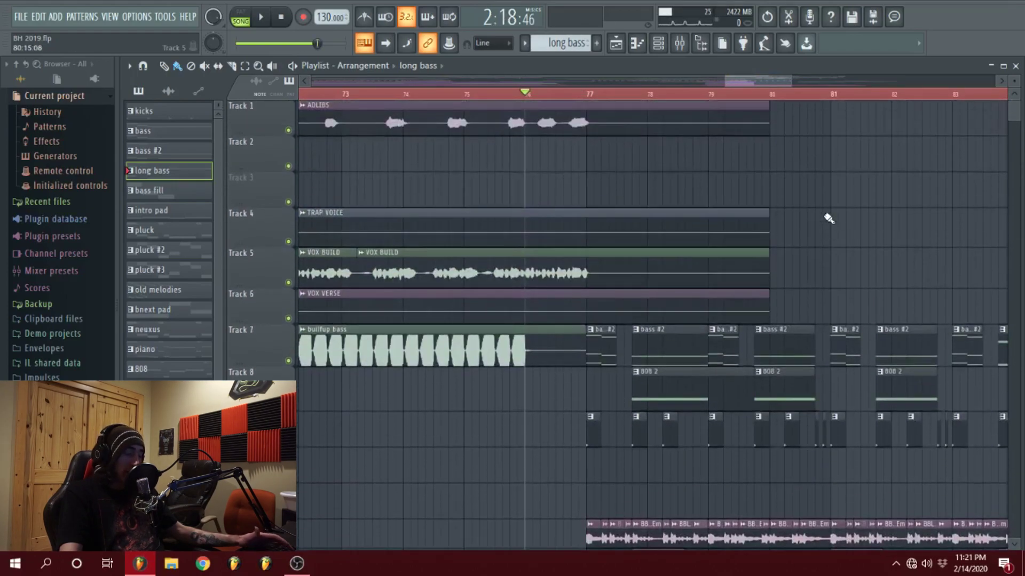
{"action": "key", "text": "space"}
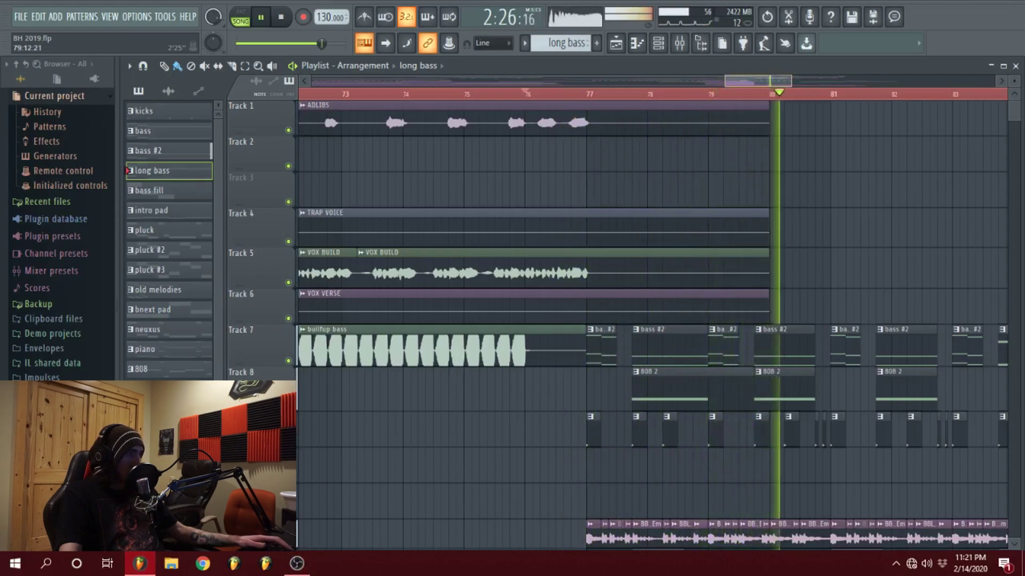
{"action": "scroll", "coordinate": [774, 164], "scroll_direction": "down", "scroll_amount": 3}
{"action": "scroll", "coordinate": [773, 164], "scroll_direction": "up", "scroll_amount": 1}
{"action": "key", "text": "space"}
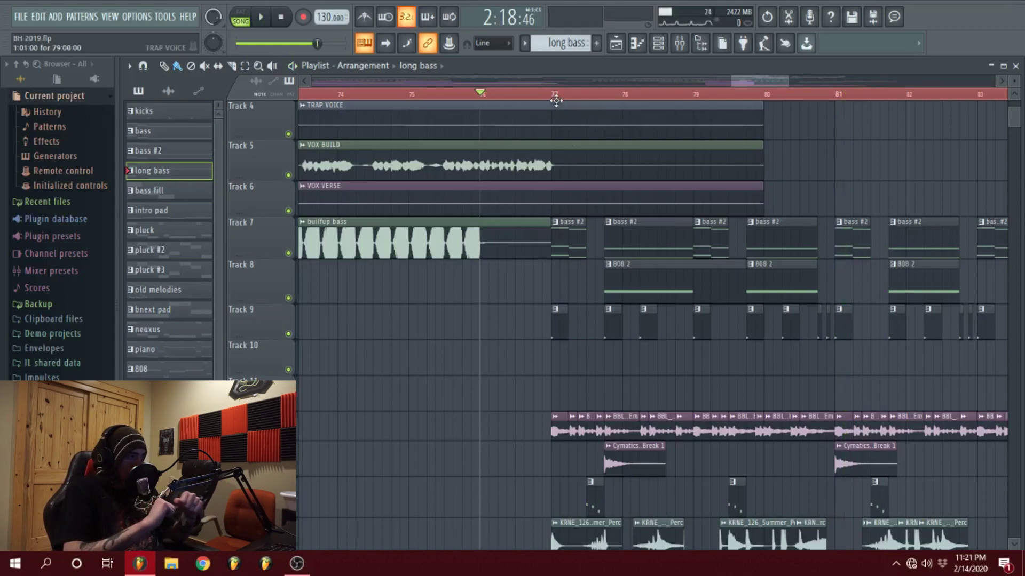
Place the playhead at bar 77, select the bass #2 pattern on Track 7, and play it on its own in pattern mode.
{"action": "left_click", "coordinate": [554, 94]}
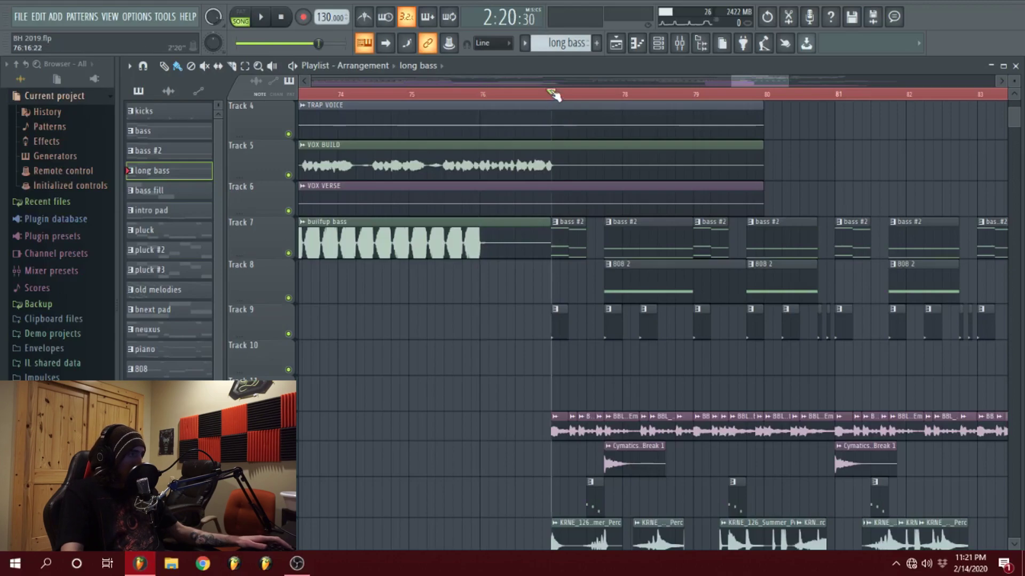
{"action": "left_click", "coordinate": [576, 246]}
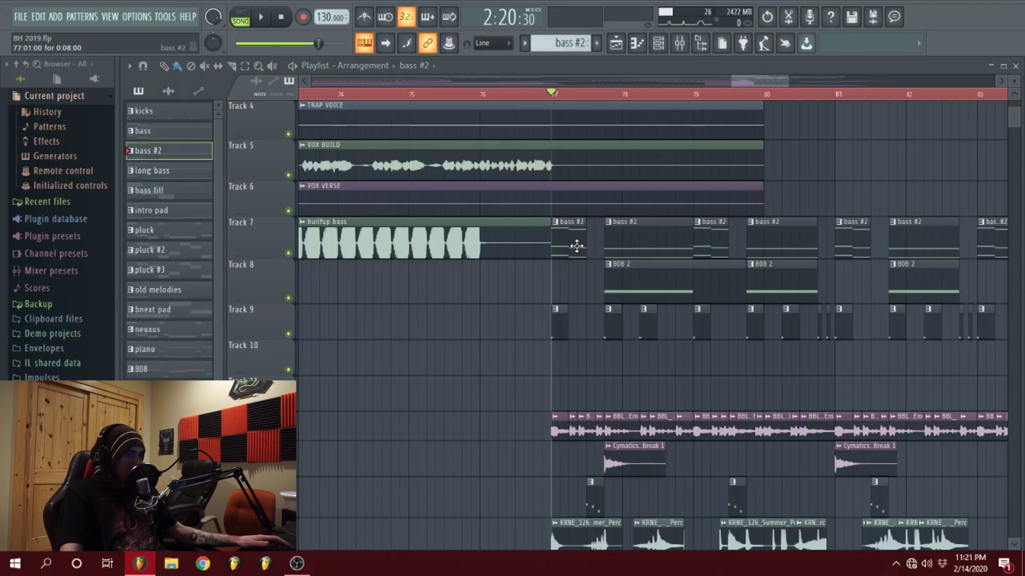
{"action": "key", "text": "F7"}
{"action": "key", "text": "Escape"}
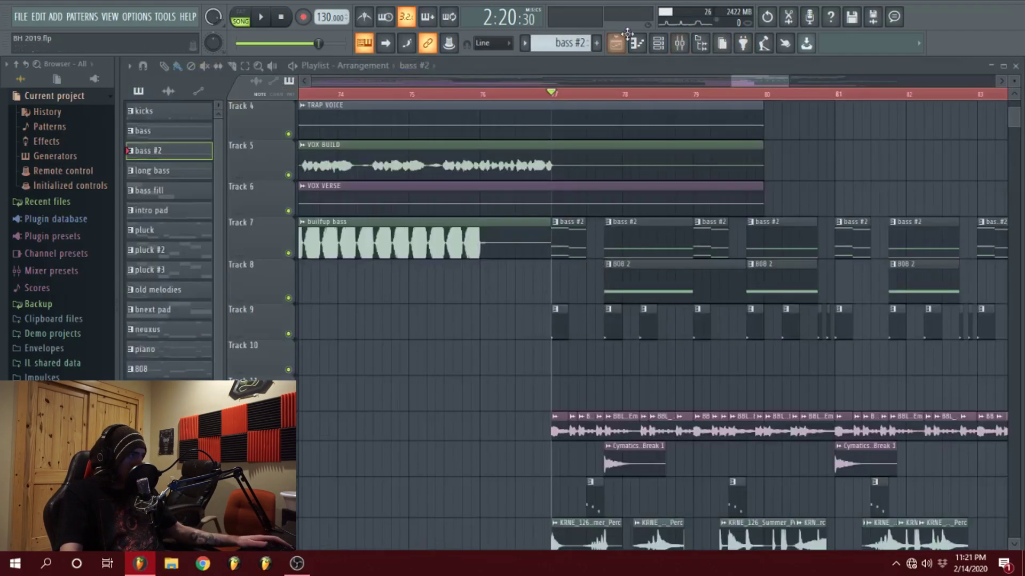
{"action": "left_click", "coordinate": [214, 21]}
{"action": "key", "text": "space"}
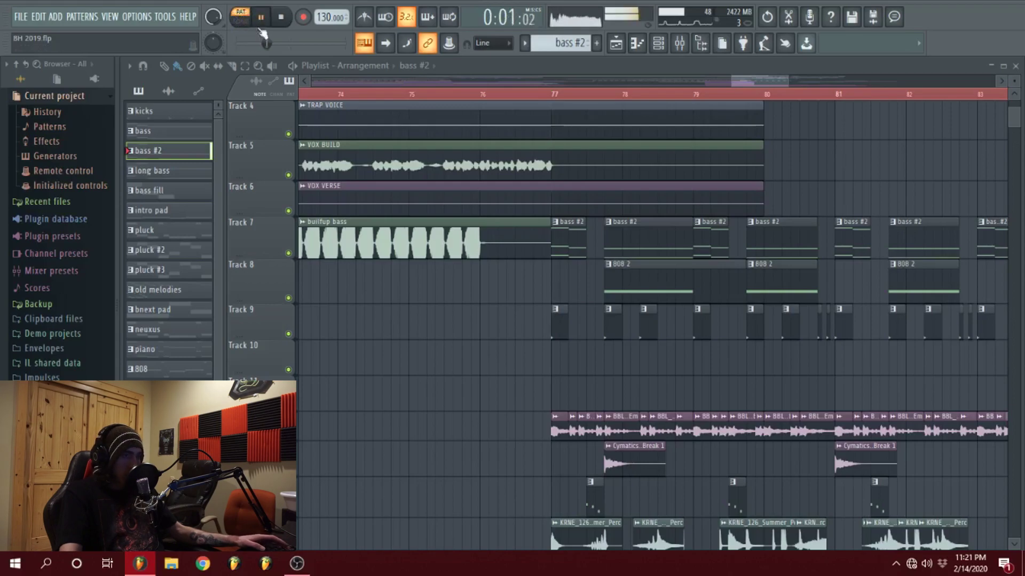
{"action": "key", "text": "space"}
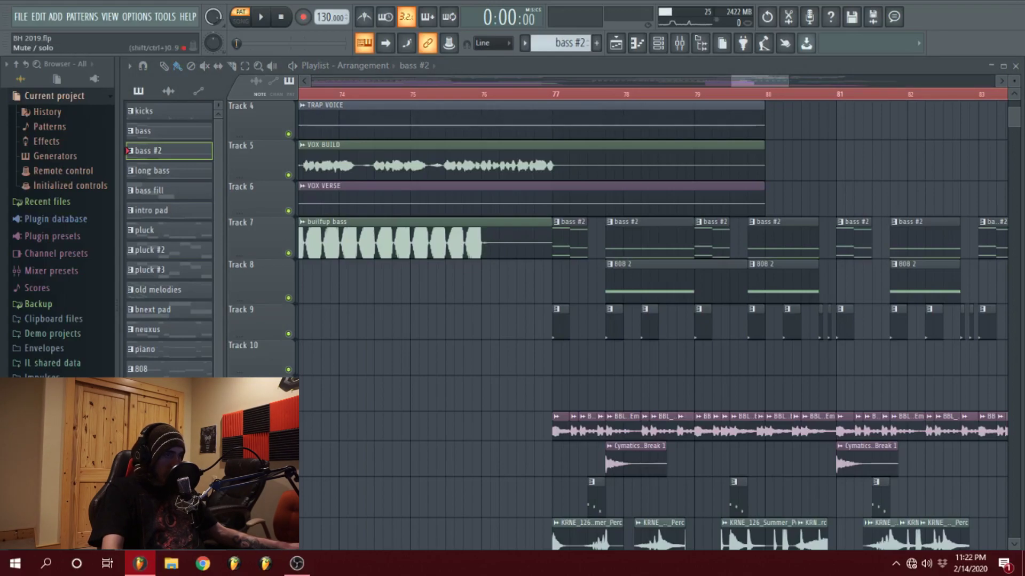
Switch back to song mode and play the second drop from bar 77.
{"action": "key", "text": "l"}
{"action": "key", "text": "space"}
{"action": "key", "text": "space"}
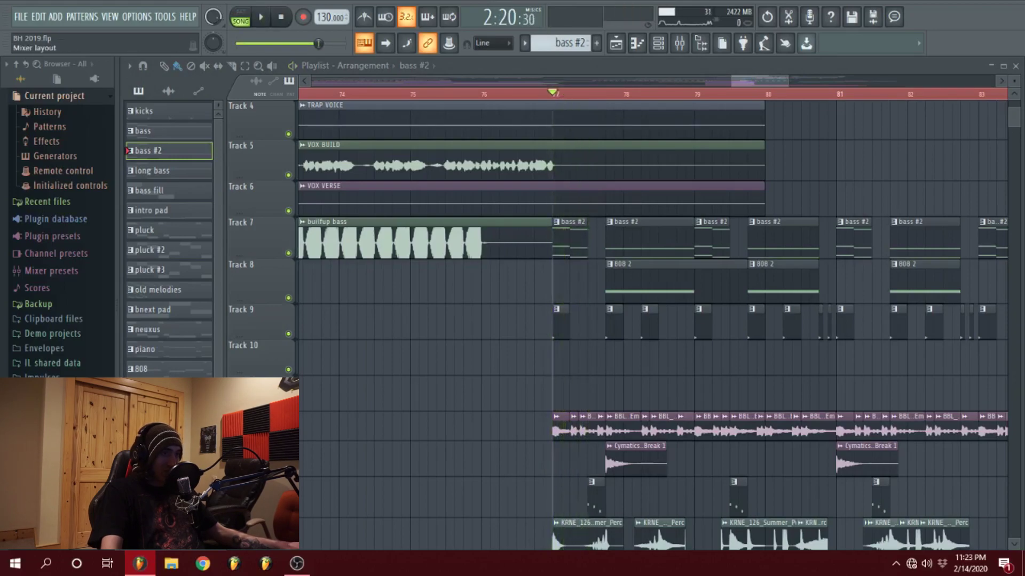
{"action": "key", "text": "space"}
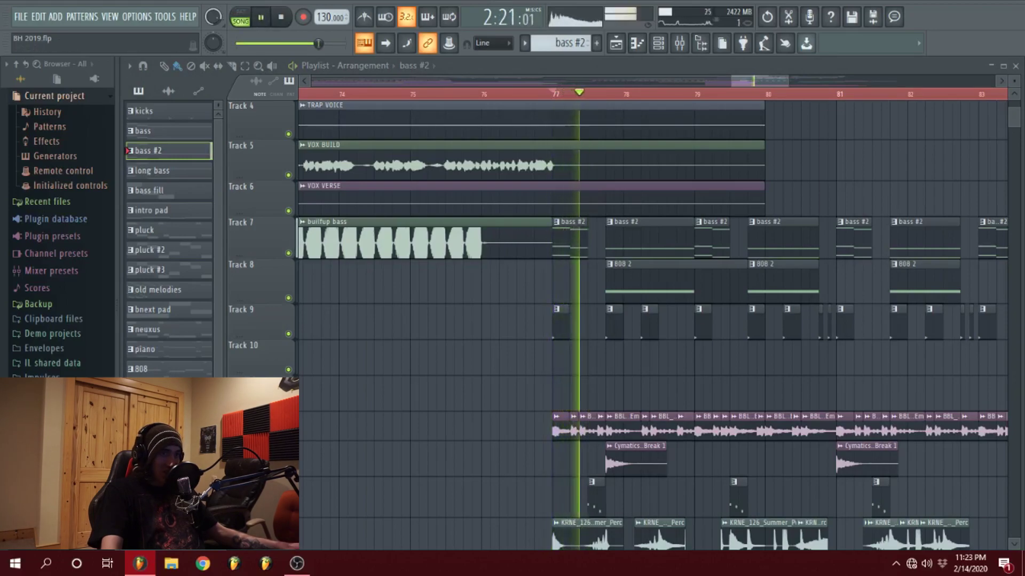
{"action": "key", "text": "space"}
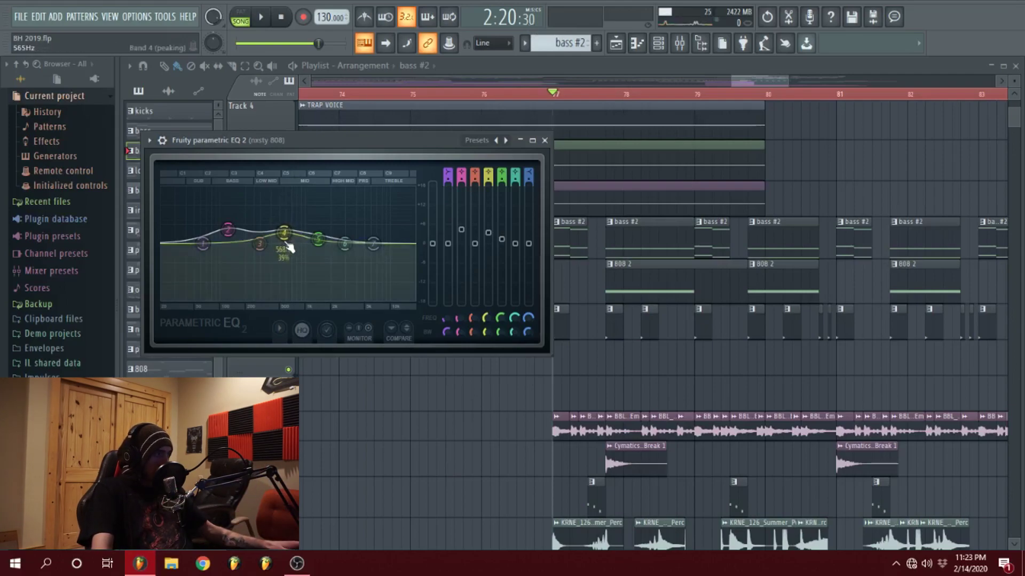
Play the drop with the nxsty 808's Parametric EQ 2 open, and examine its CamelCrusher and Fruity Limiter effects.
{"action": "key", "text": "space"}
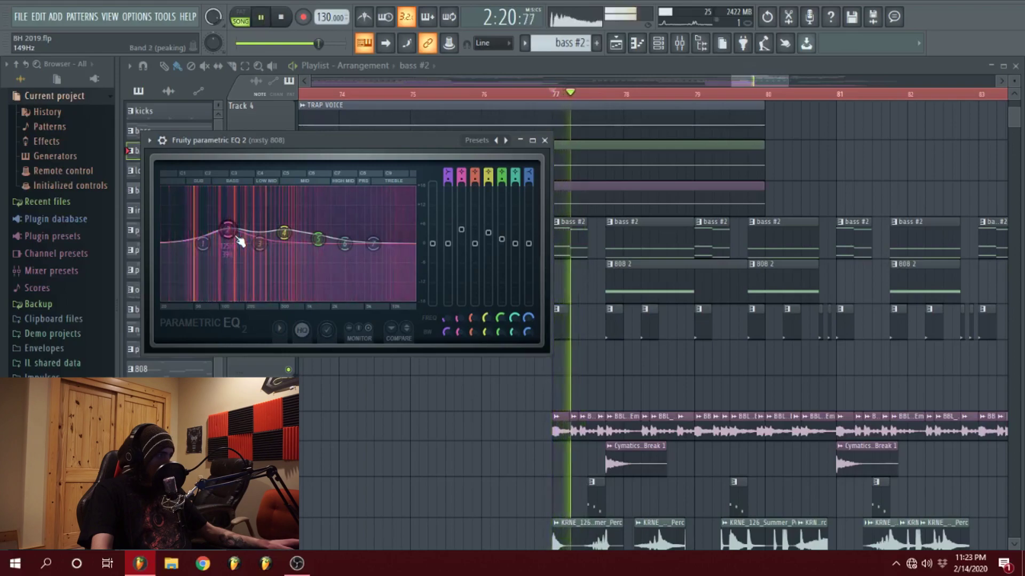
{"action": "key", "text": "space"}
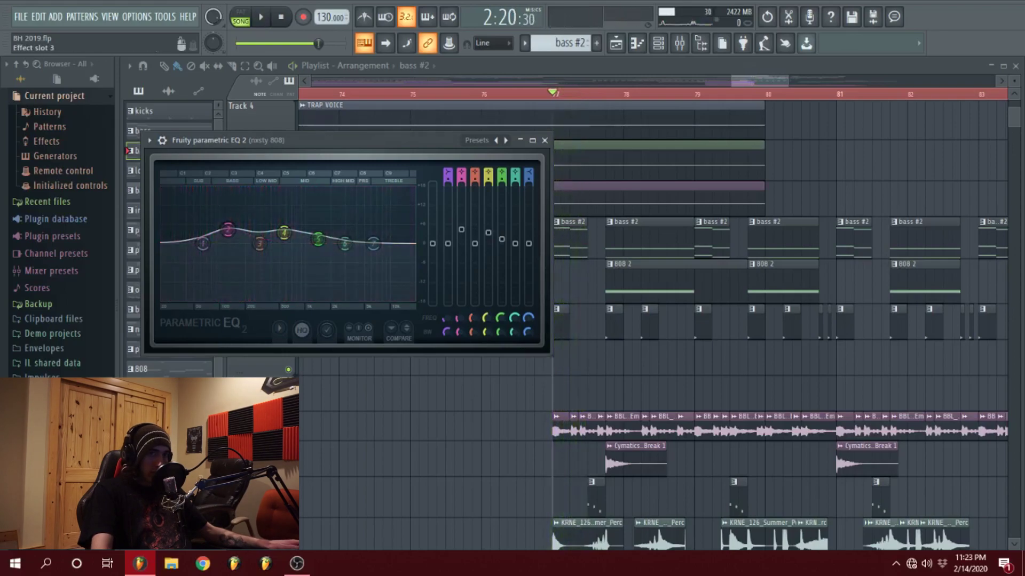
{"action": "left_click_drag", "start_coordinate": [264, 152], "coordinate": [585, 152]}
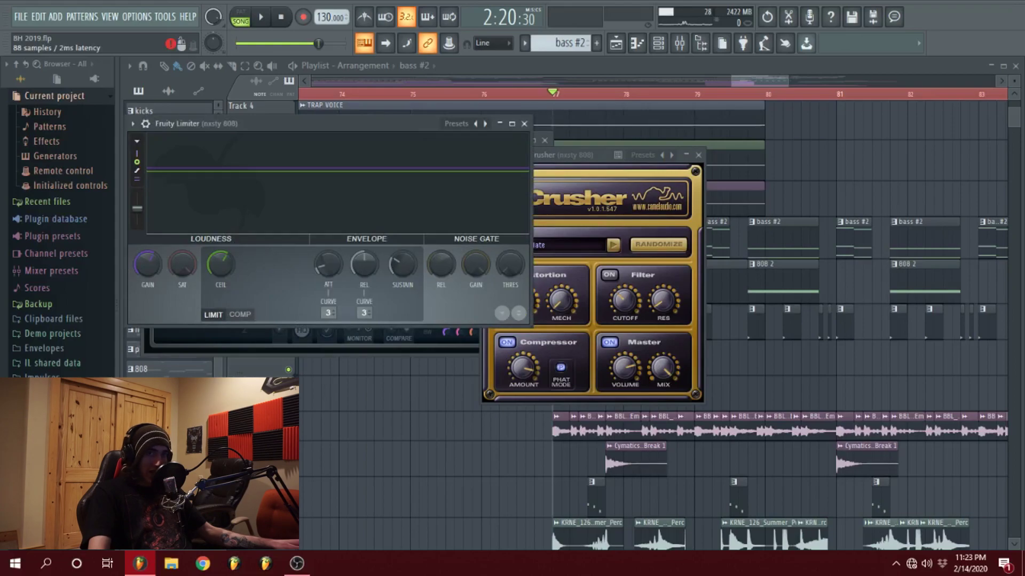
{"action": "left_click", "coordinate": [766, 83]}
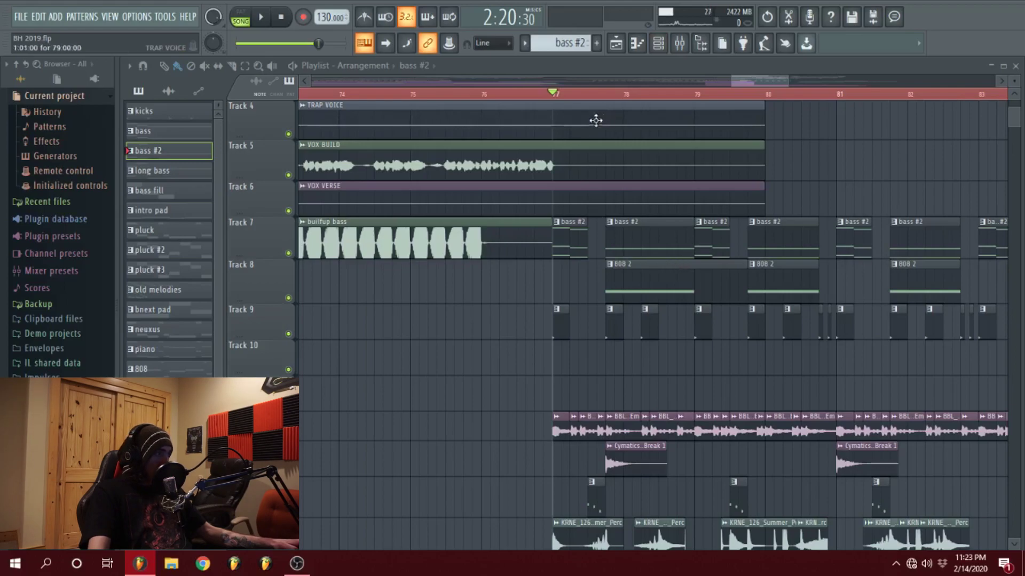
Replay the drop from bar 77 and compare LFO 1 in the Serum #18 and Serum #19 patches.
{"action": "key", "text": "space"}
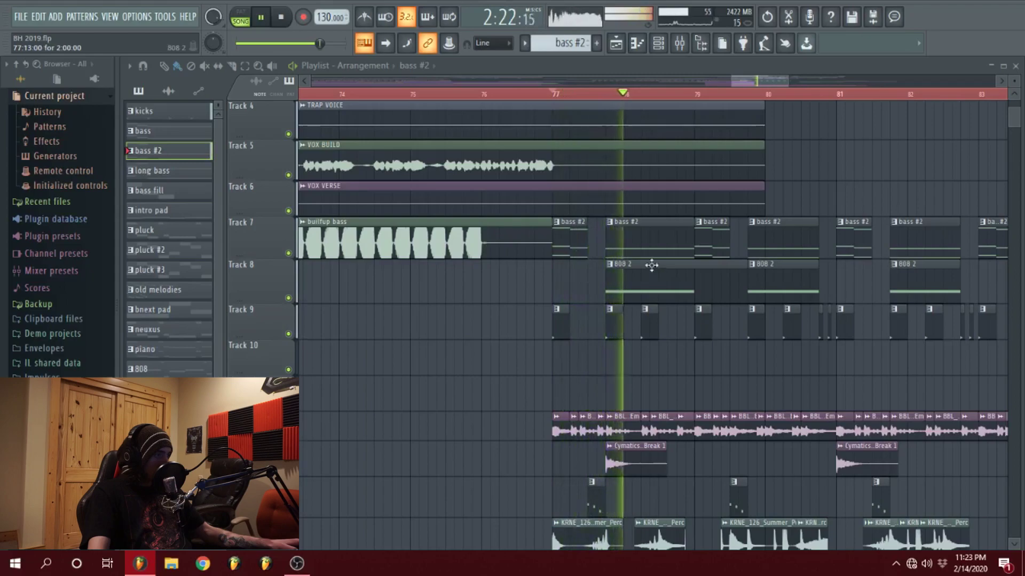
{"action": "key", "text": "space"}
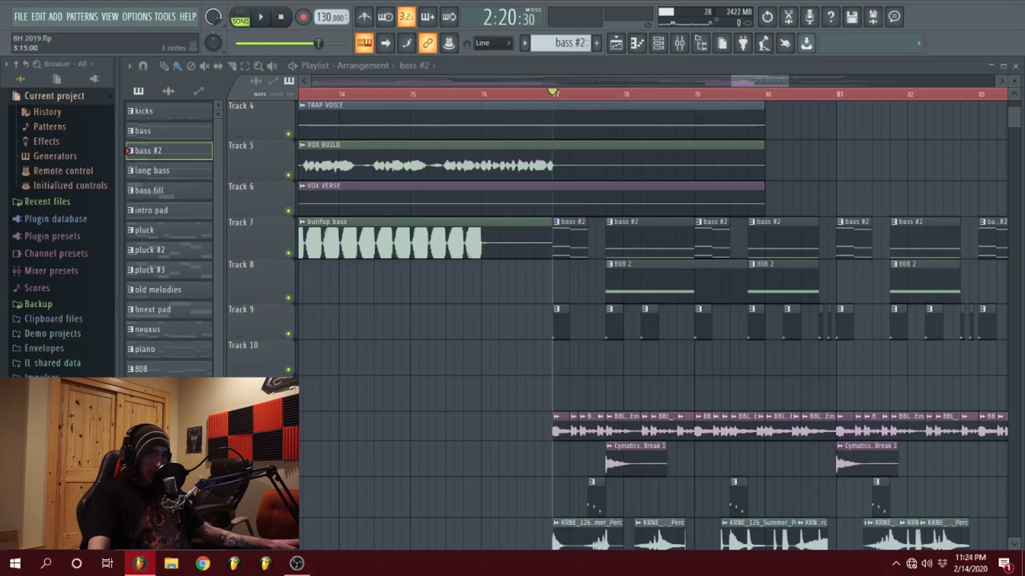
{"action": "left_click_drag", "start_coordinate": [1024, 156], "coordinate": [701, 104]}
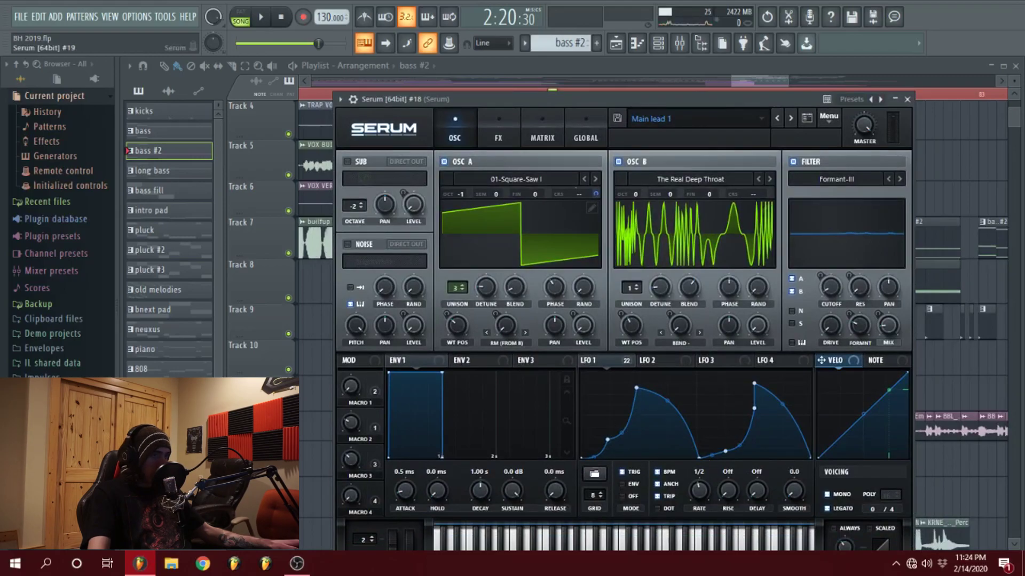
{"action": "left_click_drag", "start_coordinate": [700, 99], "coordinate": [736, 101]}
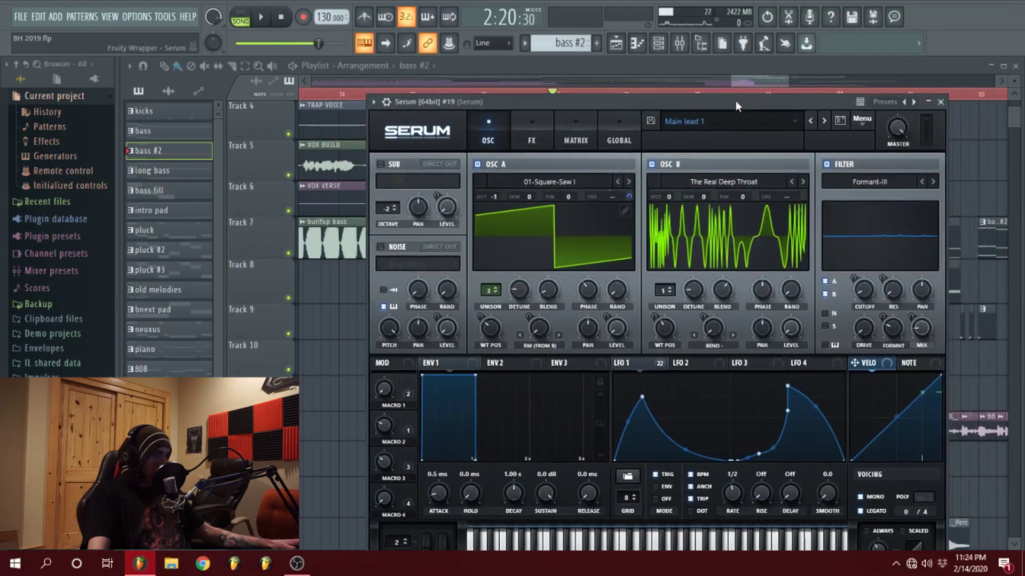
Play the drop again, review bass #2's Serum #18 and #19 notes in the channel rack, and return to the playlist.
{"action": "key", "text": "space"}
{"action": "key", "text": "F6"}
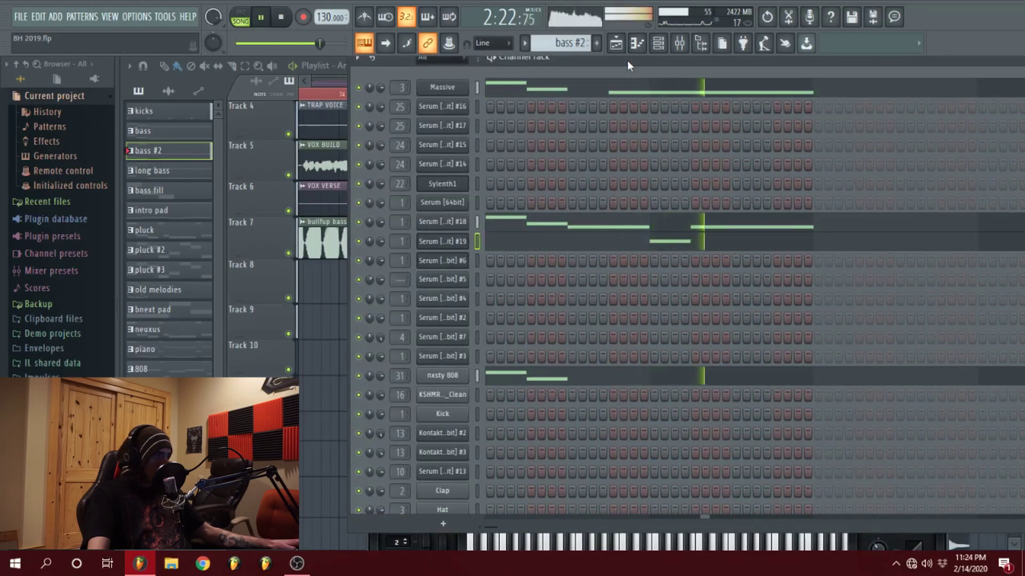
{"action": "key", "text": "space"}
{"action": "left_click", "coordinate": [658, 43]}
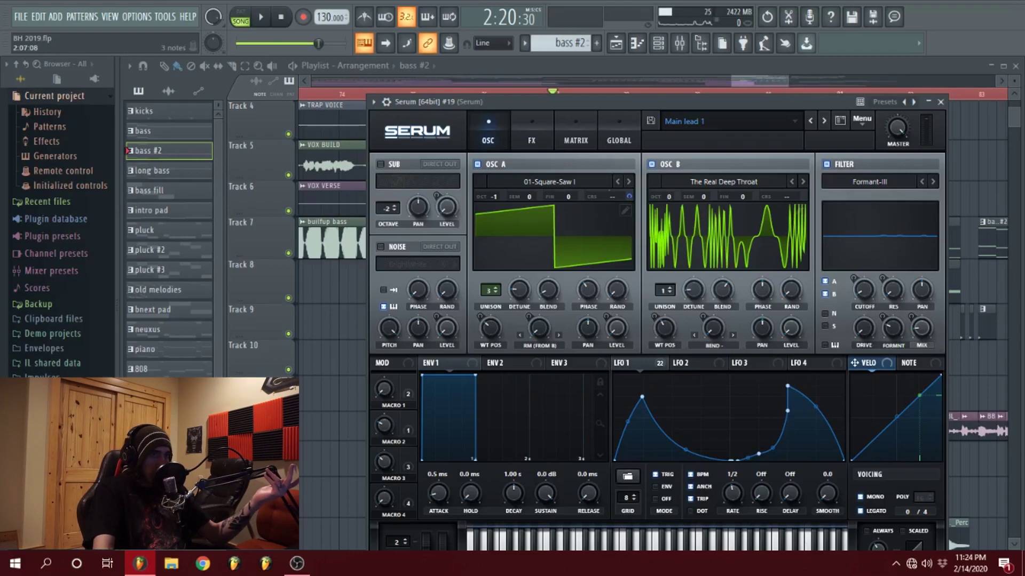
{"action": "left_click", "coordinate": [658, 44]}
{"action": "left_click_drag", "start_coordinate": [683, 89], "coordinate": [732, 85]}
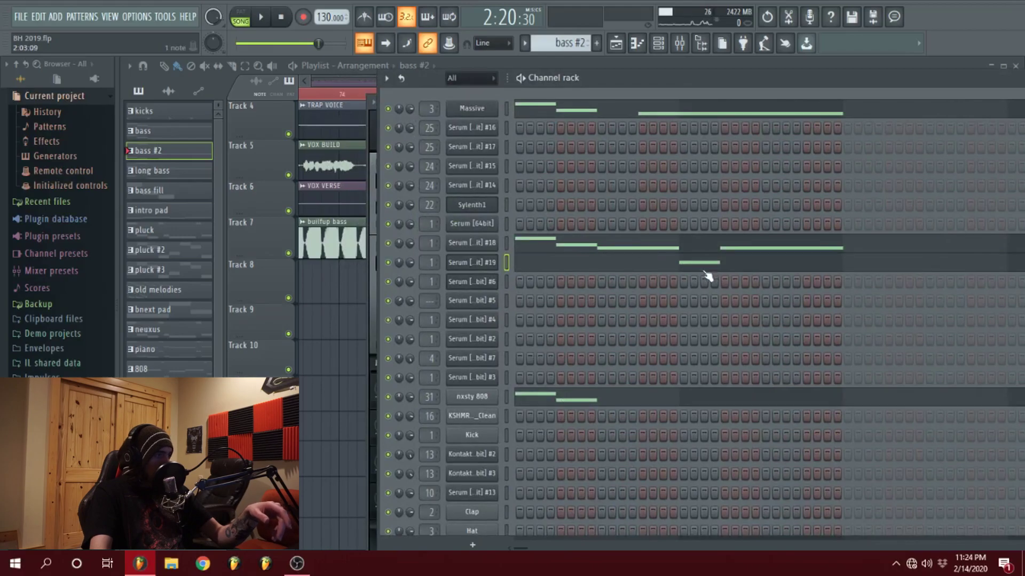
{"action": "key", "text": "Escape"}
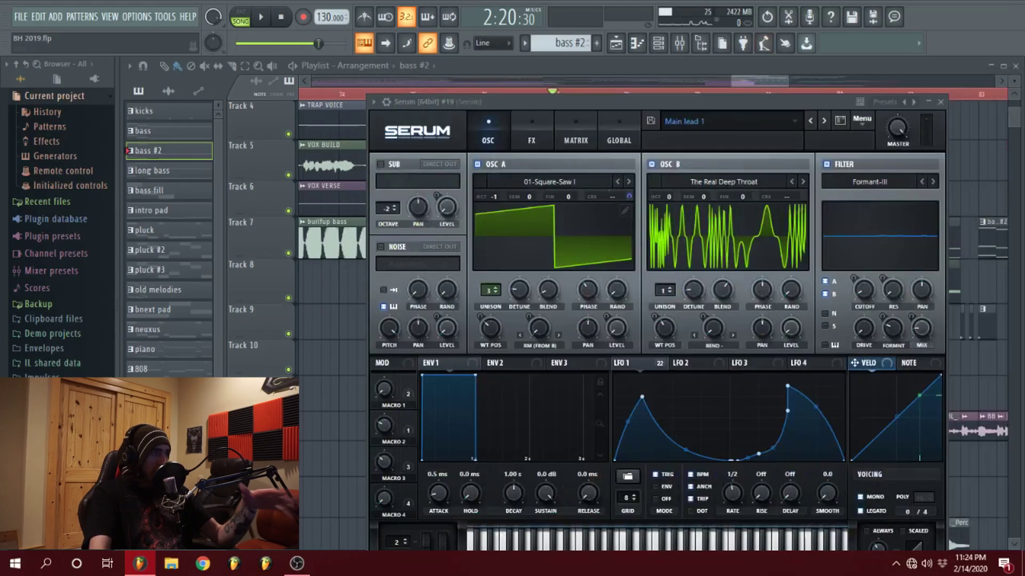
{"action": "key", "text": "Escape"}
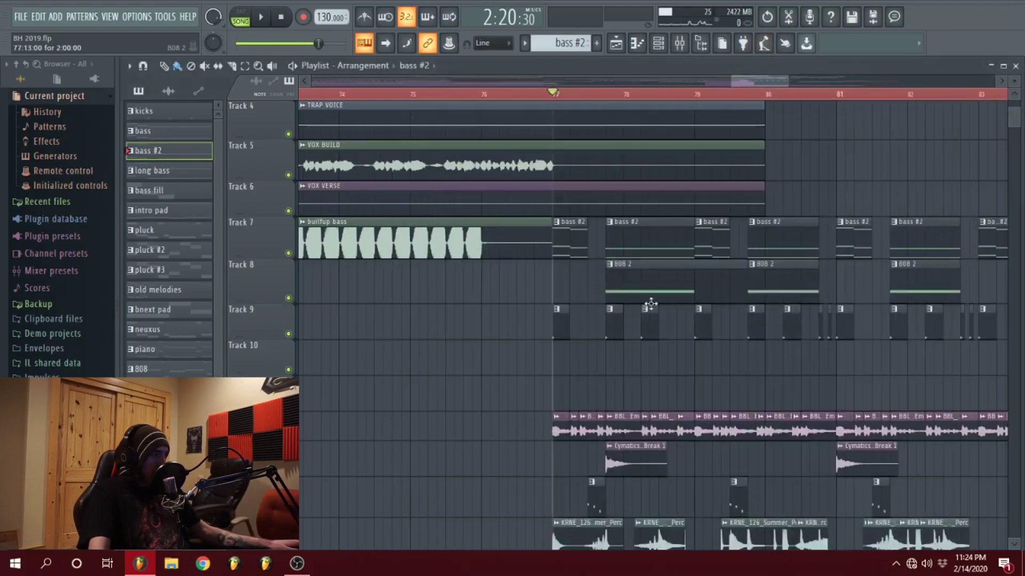
Solo Track 15 and play its KRNE percussion clips from the middle of bar 77.
{"action": "scroll", "coordinate": [659, 323], "scroll_direction": "down", "scroll_amount": 2}
{"action": "scroll", "coordinate": [659, 323], "scroll_direction": "down", "scroll_amount": 1}
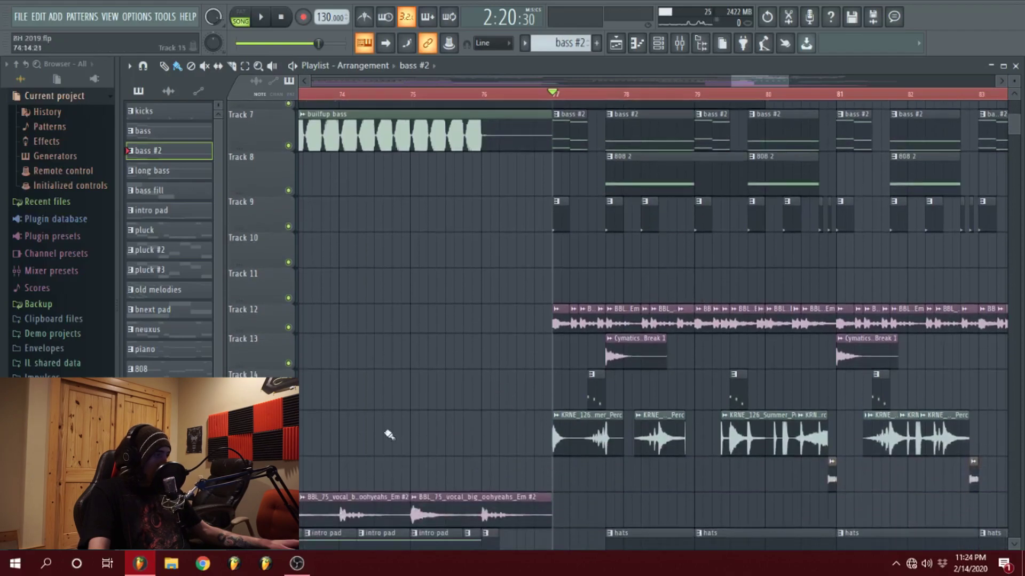
{"action": "right_click", "coordinate": [289, 451]}
{"action": "left_click", "coordinate": [588, 96]}
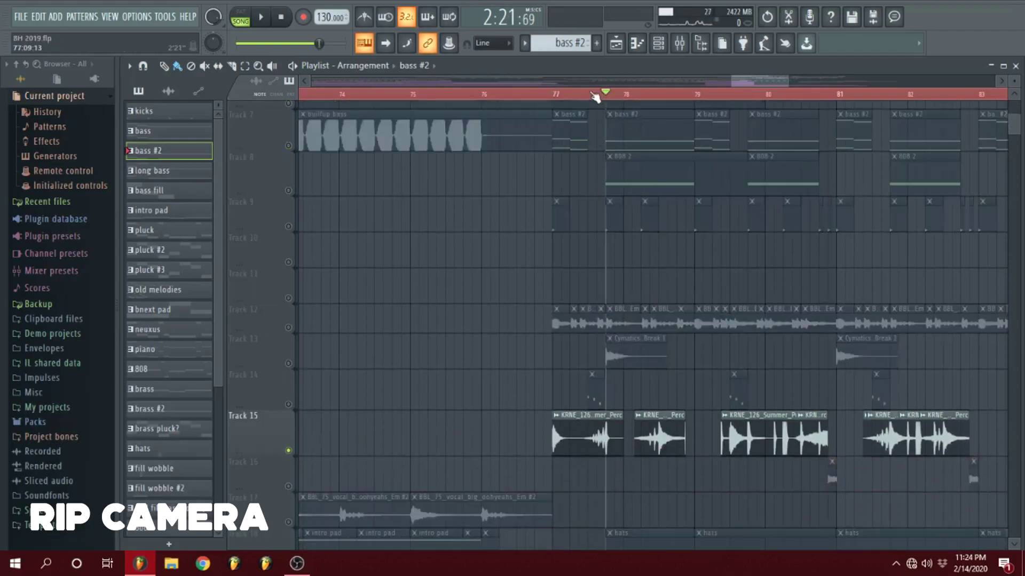
{"action": "key", "text": "space"}
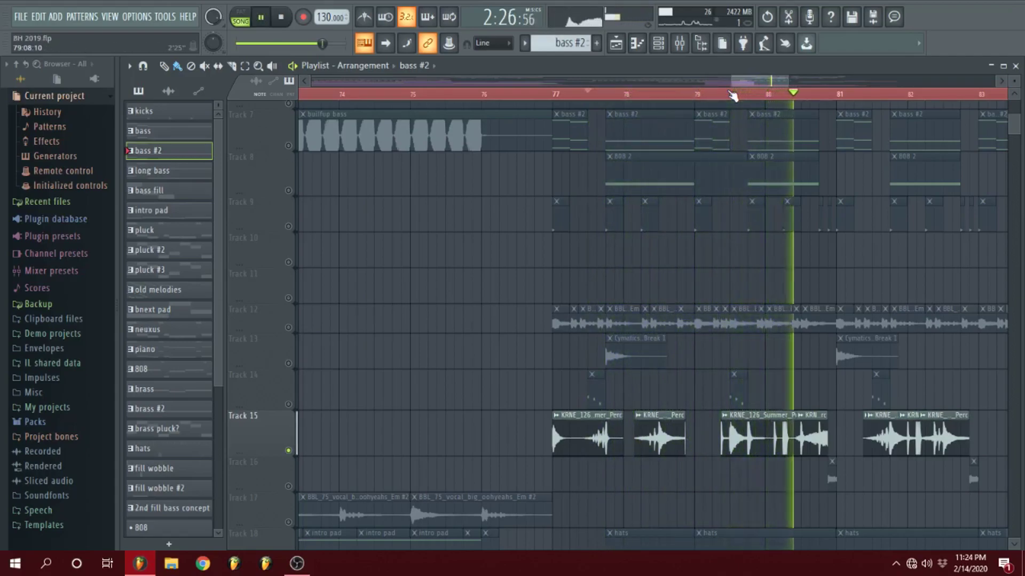
{"action": "key", "text": "space"}
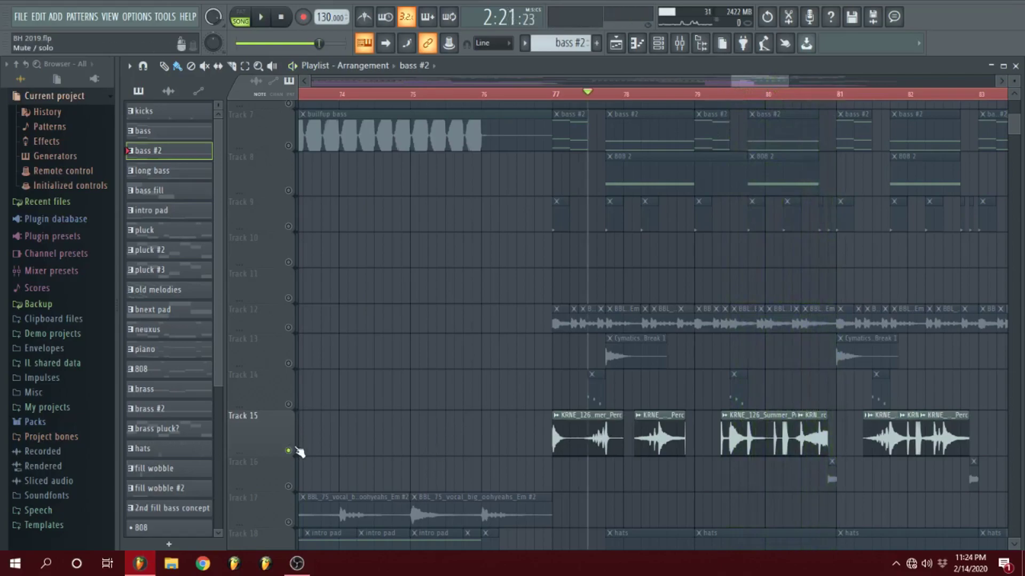
Unsolo Track 15 and play the drop from bar 77 with all tracks.
{"action": "right_click", "coordinate": [290, 450]}
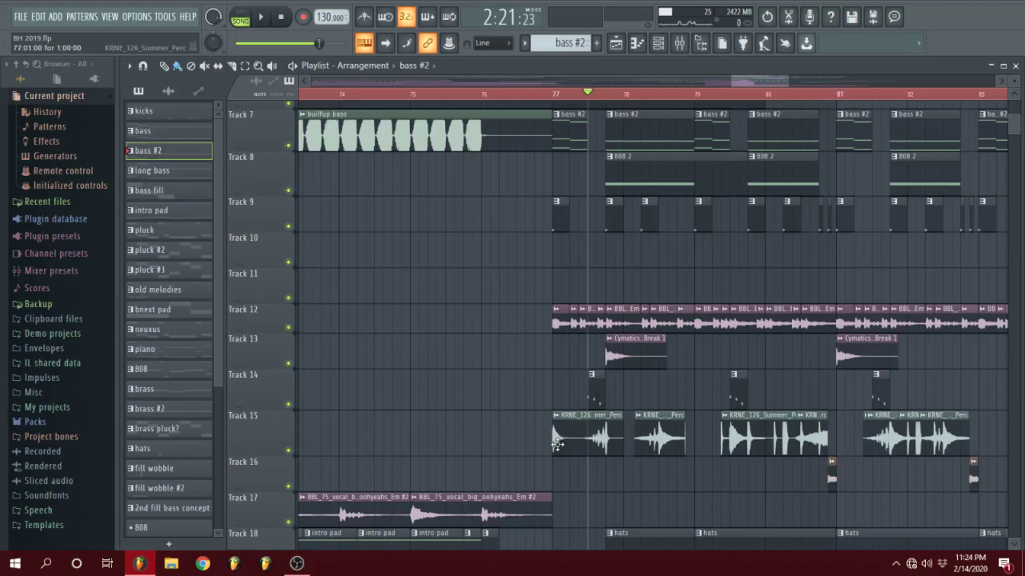
{"action": "left_click", "coordinate": [555, 100]}
{"action": "left_click", "coordinate": [587, 100]}
{"action": "key", "text": "space"}
{"action": "key", "text": "space"}
Move the playhead to the start of the first 808 2 clip in bar 77 and select the 808 2 pattern.
{"action": "left_click", "coordinate": [553, 101]}
{"action": "left_click_drag", "start_coordinate": [755, 82], "coordinate": [755, 81]}
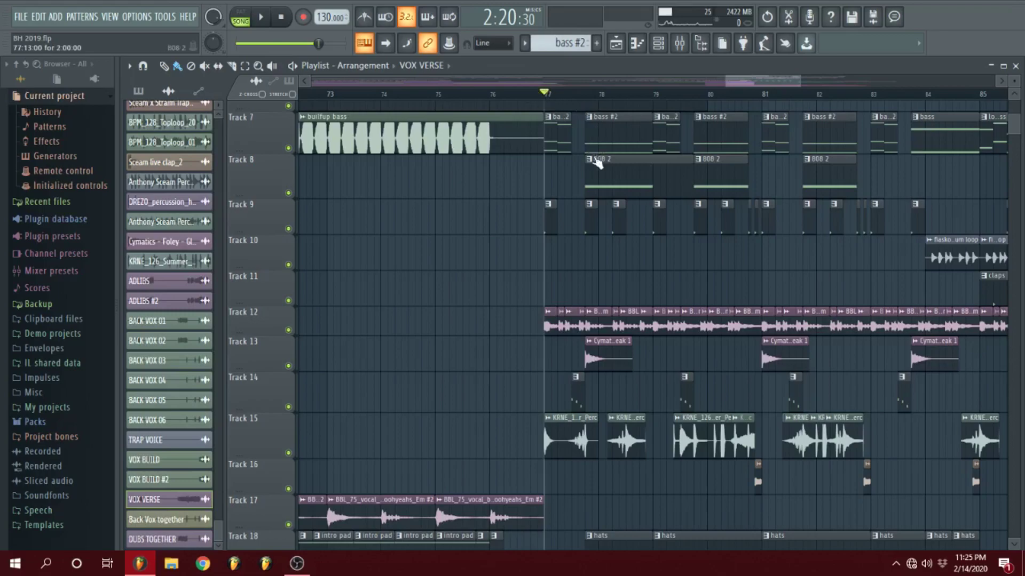
{"action": "left_click", "coordinate": [587, 96]}
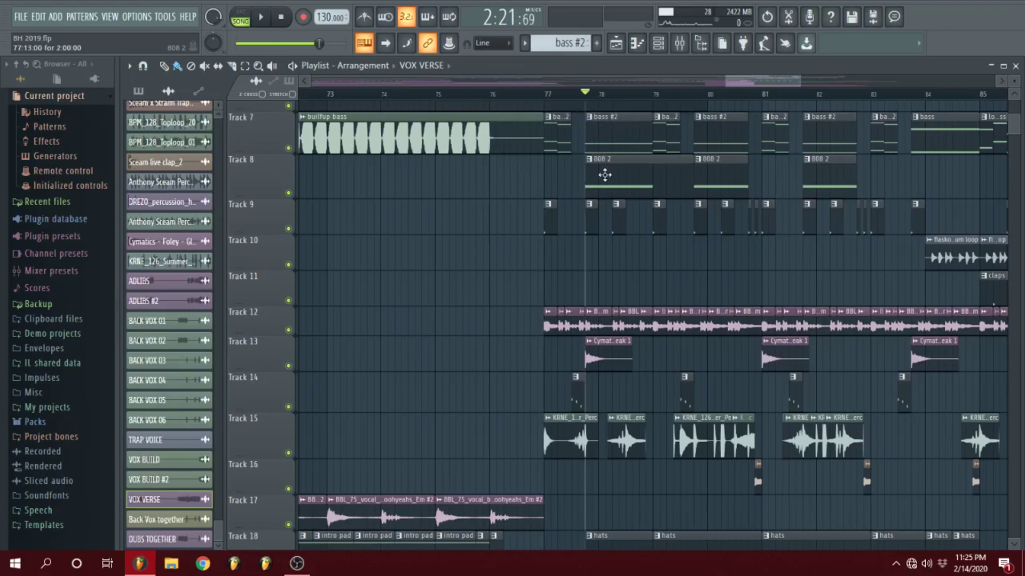
{"action": "left_click", "coordinate": [605, 186]}
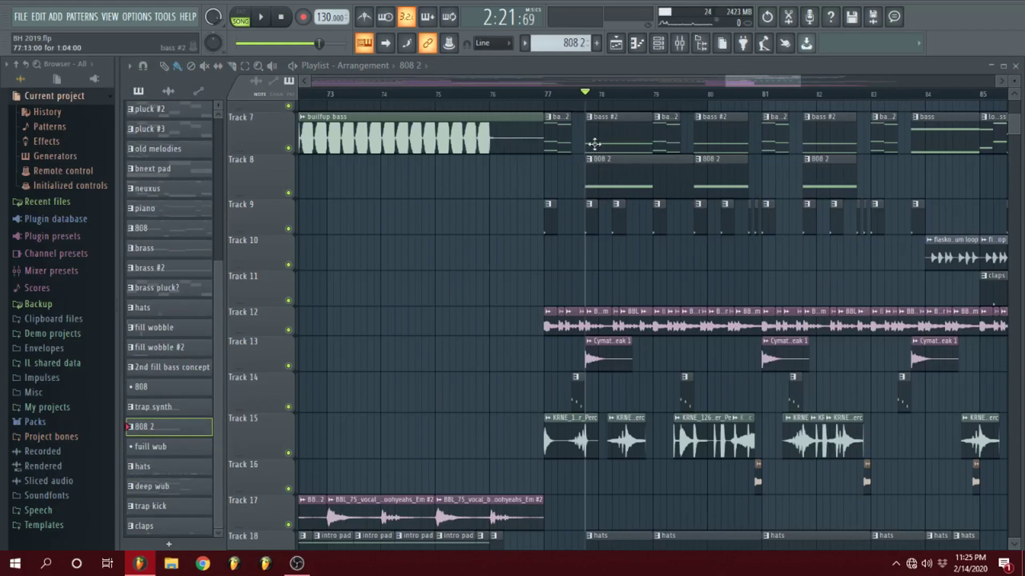
Examine the tracks layered under bass #2 and the 808, and move the playhead to Track 29's first clip in bar 77.
{"action": "scroll", "coordinate": [658, 186], "scroll_direction": "up", "scroll_amount": 4}
{"action": "scroll", "coordinate": [587, 195], "scroll_direction": "down", "scroll_amount": 4}
{"action": "scroll", "coordinate": [558, 203], "scroll_direction": "up", "scroll_amount": 2}
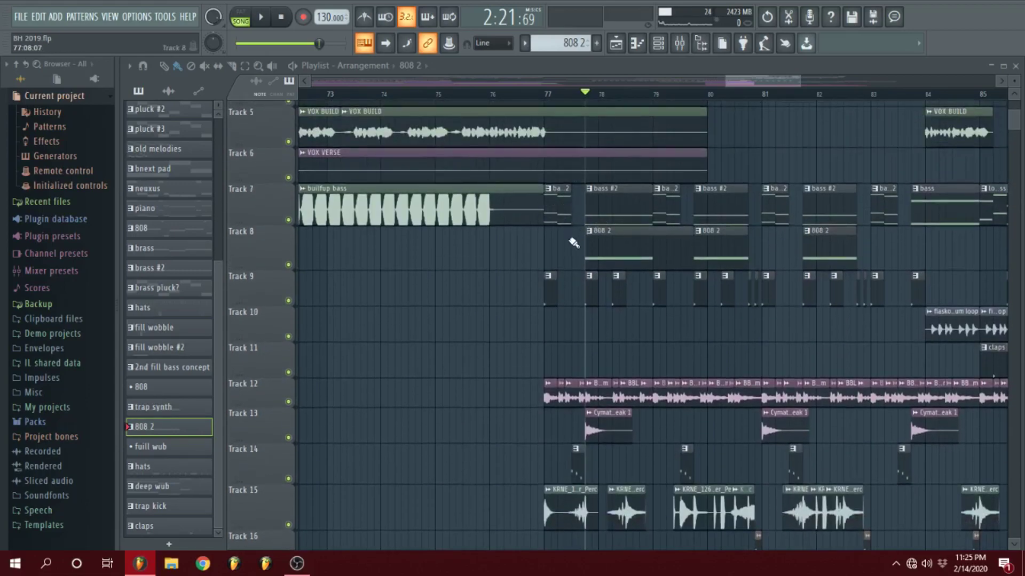
{"action": "scroll", "coordinate": [700, 240], "scroll_direction": "down", "scroll_amount": 6}
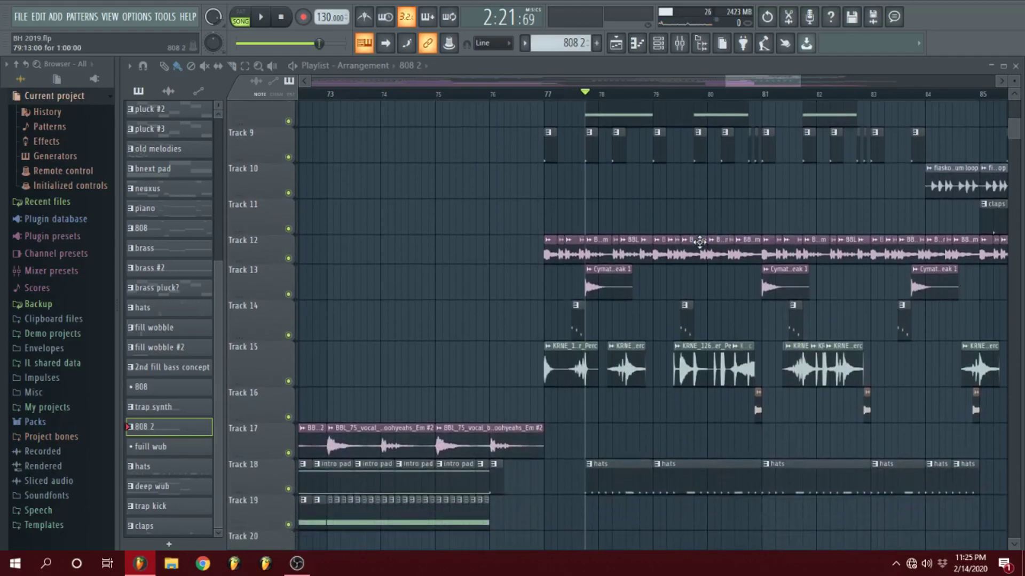
{"action": "scroll", "coordinate": [699, 242], "scroll_direction": "down", "scroll_amount": 5}
{"action": "scroll", "coordinate": [587, 288], "scroll_direction": "up", "scroll_amount": 11}
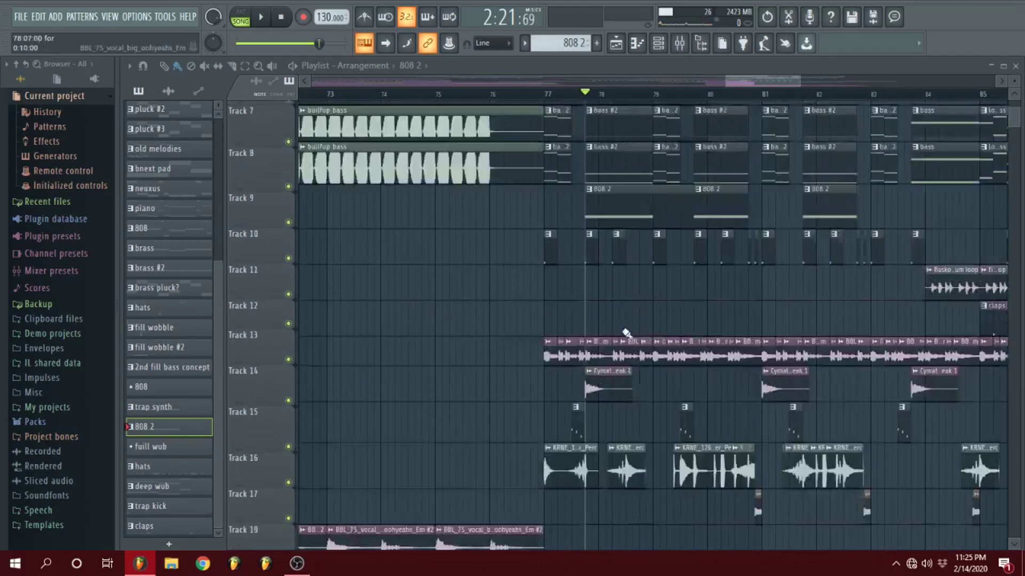
{"action": "scroll", "coordinate": [587, 287], "scroll_direction": "down", "scroll_amount": 18}
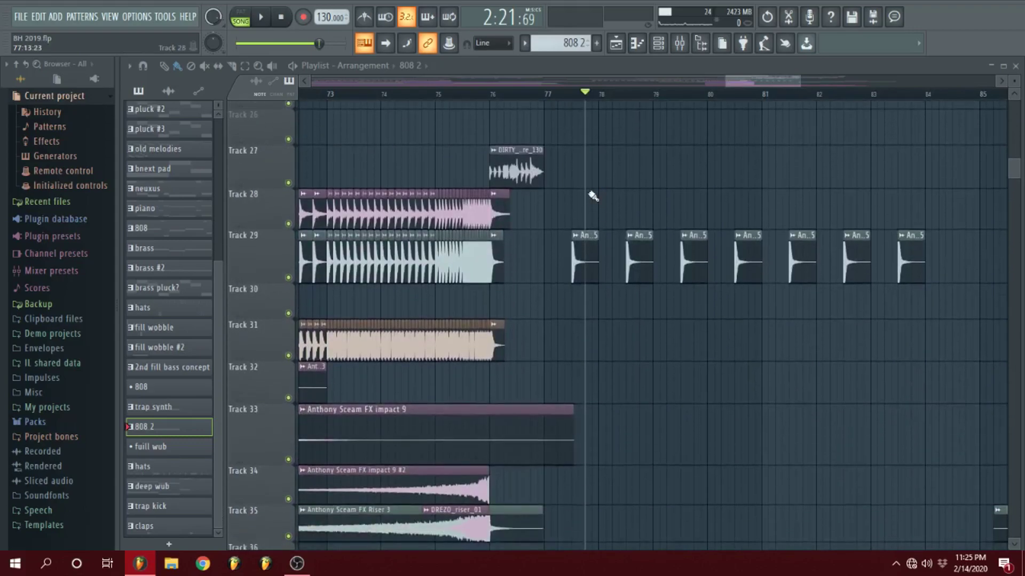
{"action": "left_click", "coordinate": [575, 97]}
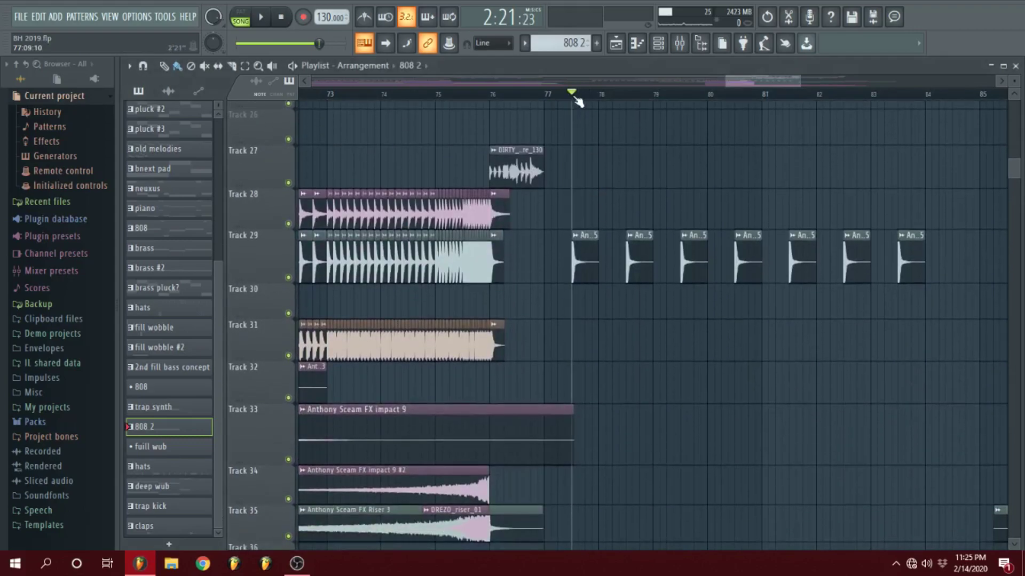
Review the layers around the bass clip late in bar 83 and play the song from that clip's start.
{"action": "scroll", "coordinate": [739, 190], "scroll_direction": "up", "scroll_amount": 17}
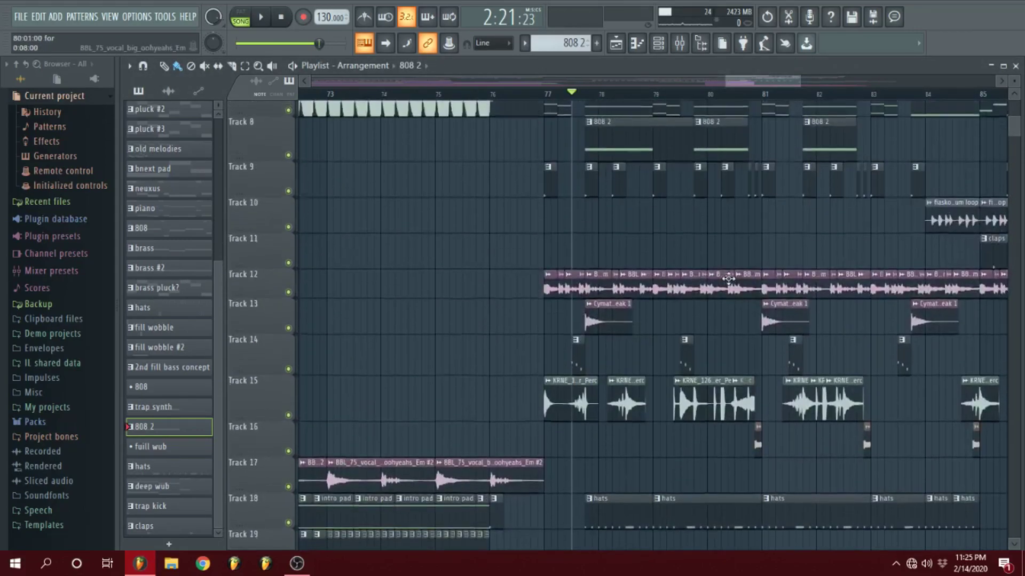
{"action": "scroll", "coordinate": [731, 269], "scroll_direction": "up", "scroll_amount": 5}
{"action": "scroll", "coordinate": [731, 269], "scroll_direction": "up", "scroll_amount": 3}
{"action": "left_click_drag", "start_coordinate": [762, 82], "coordinate": [763, 81]}
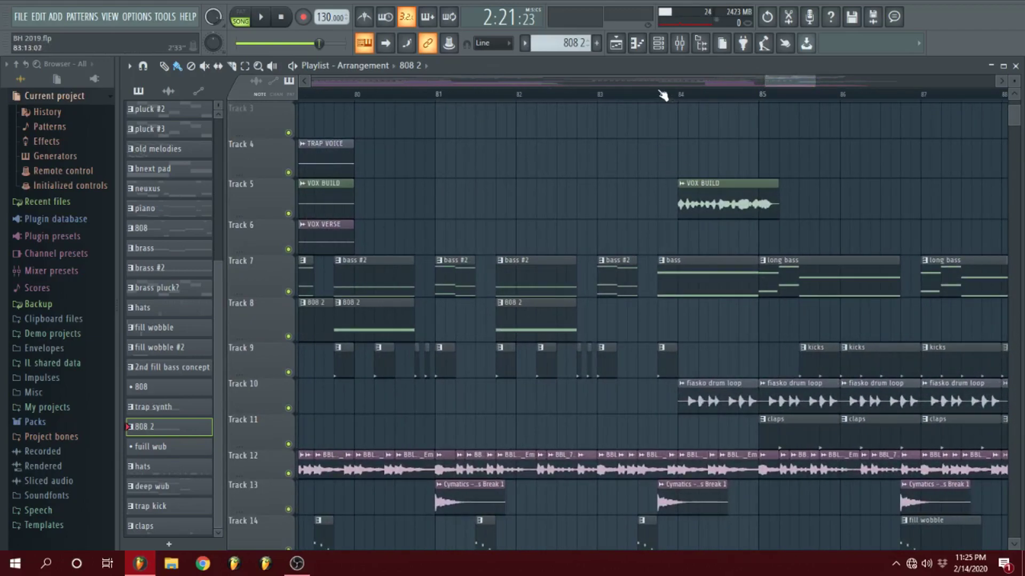
{"action": "left_click", "coordinate": [659, 94]}
{"action": "scroll", "coordinate": [738, 206], "scroll_direction": "down", "scroll_amount": 3}
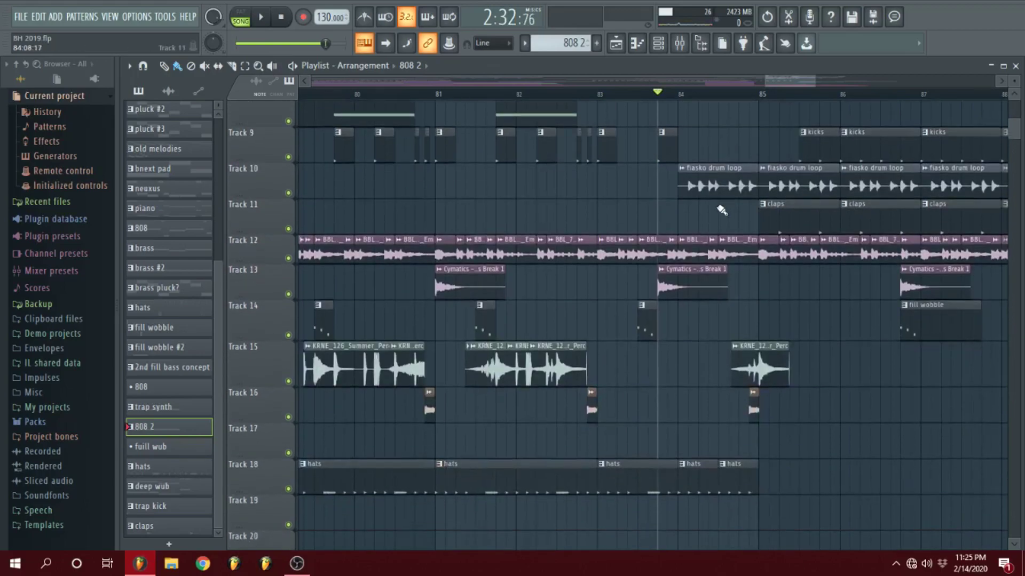
{"action": "scroll", "coordinate": [721, 210], "scroll_direction": "up", "scroll_amount": 2}
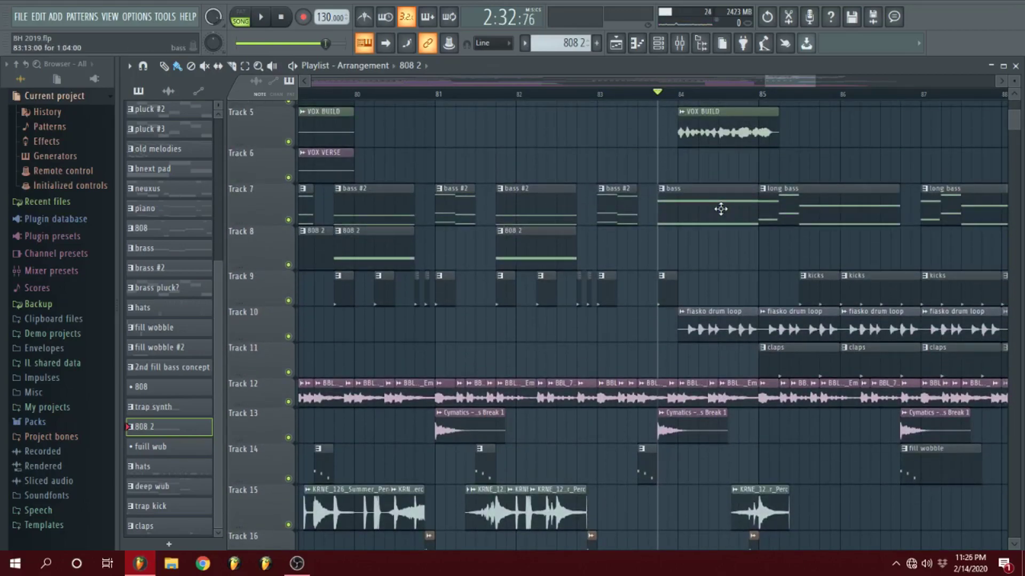
{"action": "scroll", "coordinate": [720, 209], "scroll_direction": "down", "scroll_amount": 4}
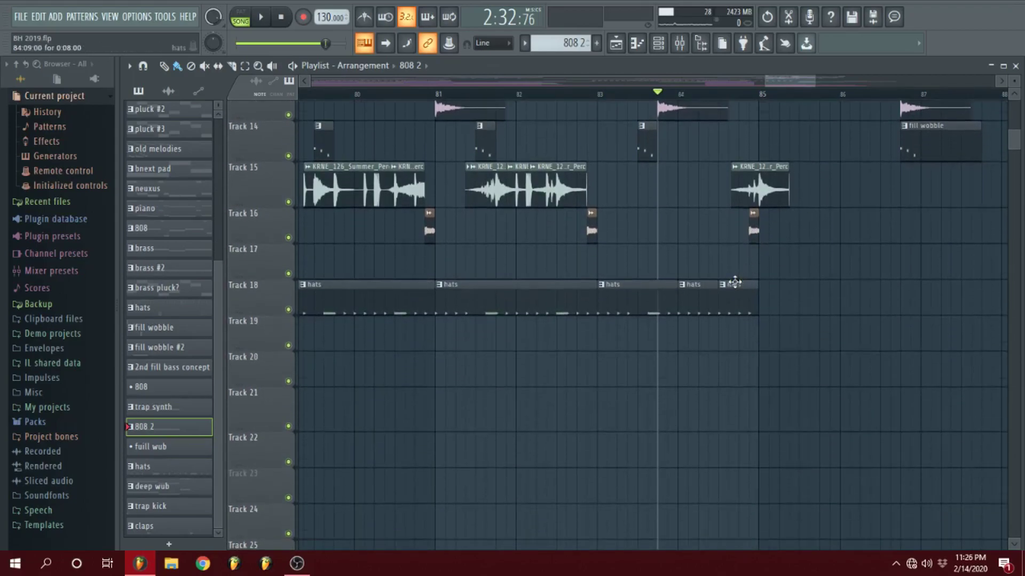
{"action": "scroll", "coordinate": [769, 287], "scroll_direction": "up", "scroll_amount": 5}
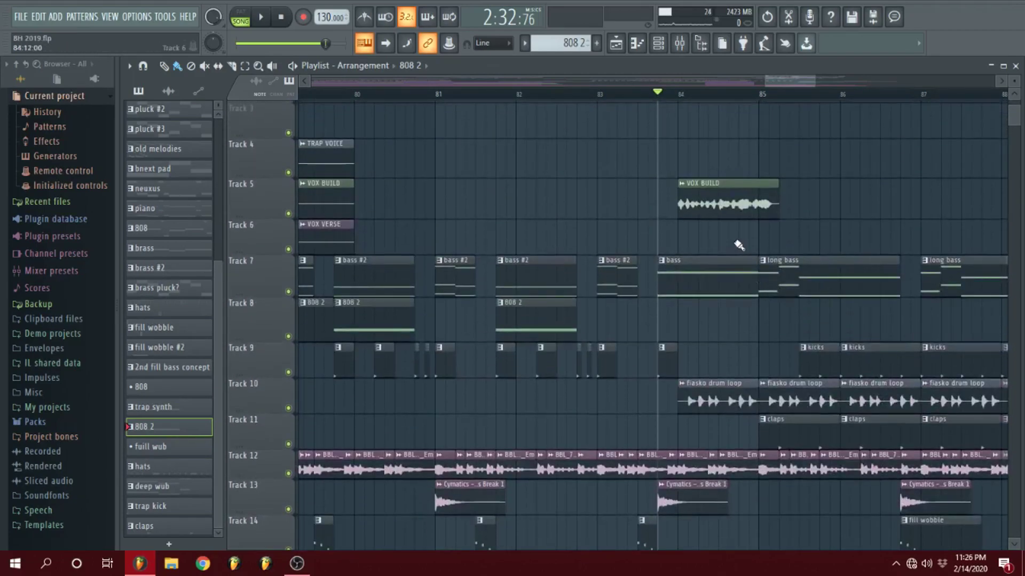
{"action": "key", "text": "space"}
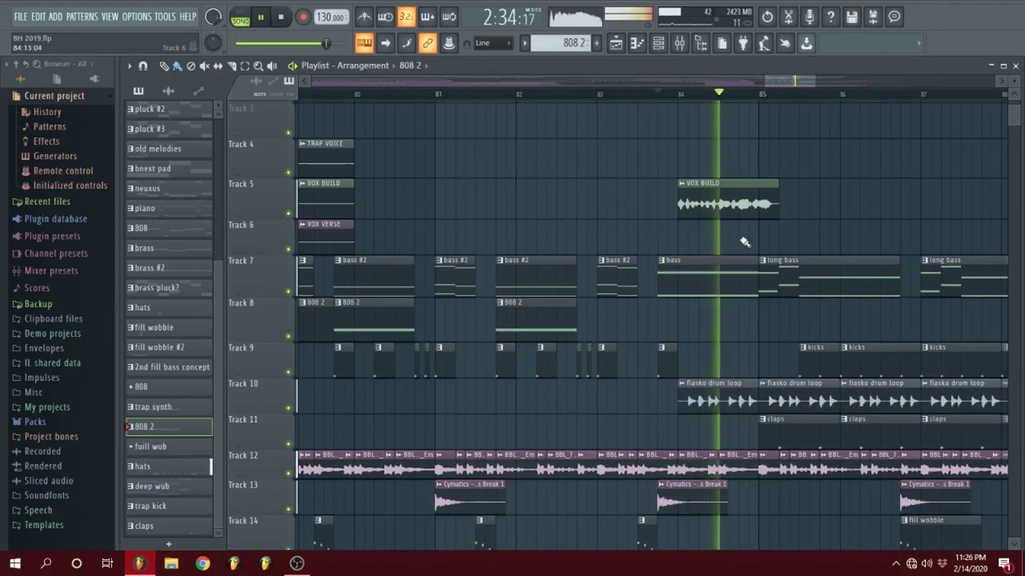
{"action": "key", "text": "ctrl+s"}
Play the long bass section from bar 85 and examine the Serum LFO1 Rate automation clips on Track 53.
{"action": "left_click", "coordinate": [760, 96]}
{"action": "scroll", "coordinate": [678, 98], "scroll_direction": "down", "scroll_amount": 3}
{"action": "scroll", "coordinate": [672, 97], "scroll_direction": "up", "scroll_amount": 2}
{"action": "left_click_drag", "start_coordinate": [659, 92], "coordinate": [764, 93]}
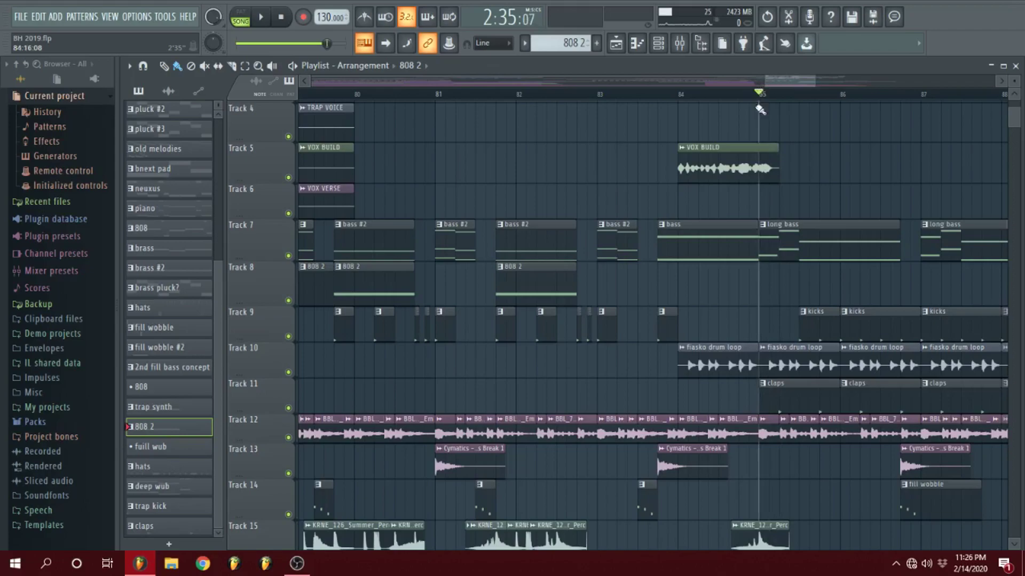
{"action": "key", "text": "space"}
{"action": "scroll", "coordinate": [782, 295], "scroll_direction": "down", "scroll_amount": 10}
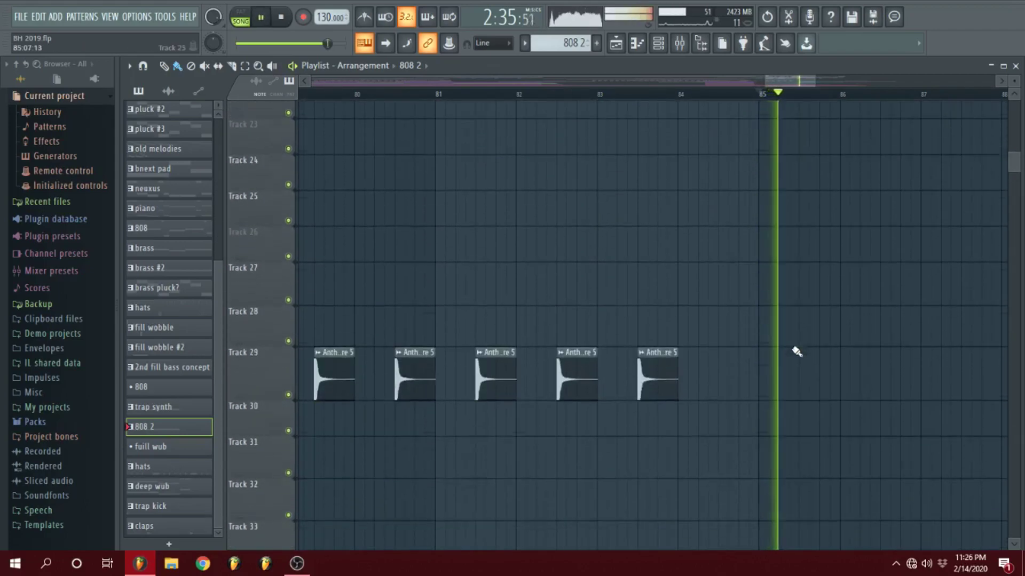
{"action": "key", "text": "space"}
{"action": "scroll", "coordinate": [779, 345], "scroll_direction": "down", "scroll_amount": 8}
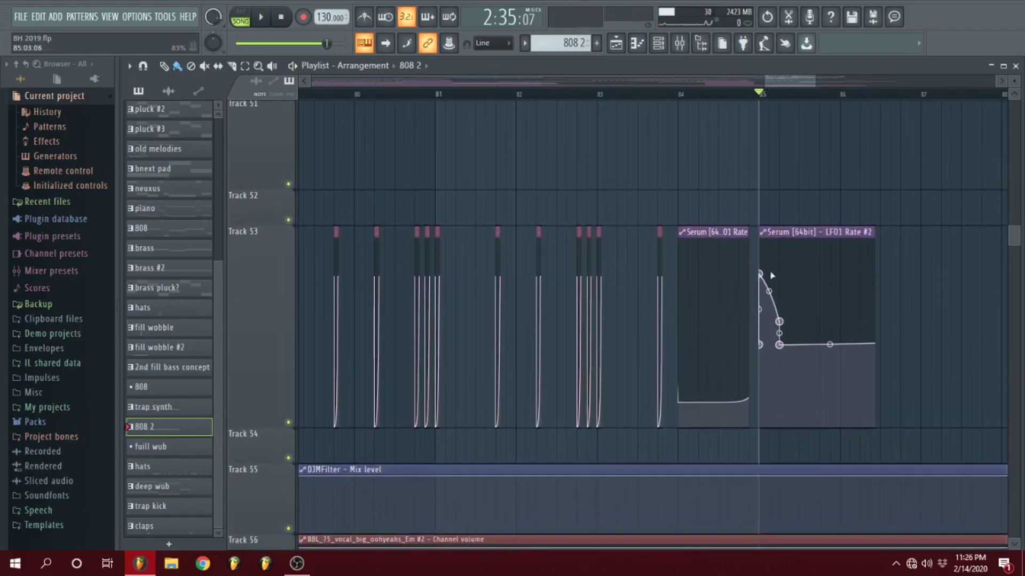
{"action": "scroll", "coordinate": [827, 374], "scroll_direction": "up", "scroll_amount": 15}
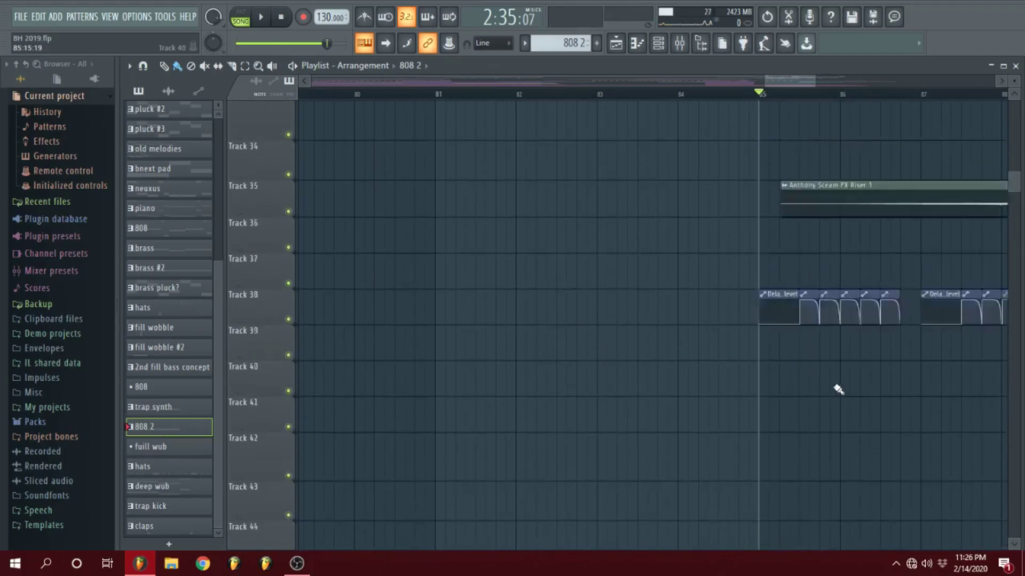
Show the whole second drop in the playlist and play it from bar 83 into the long bass section.
{"action": "scroll", "coordinate": [814, 401], "scroll_direction": "up", "scroll_amount": 3}
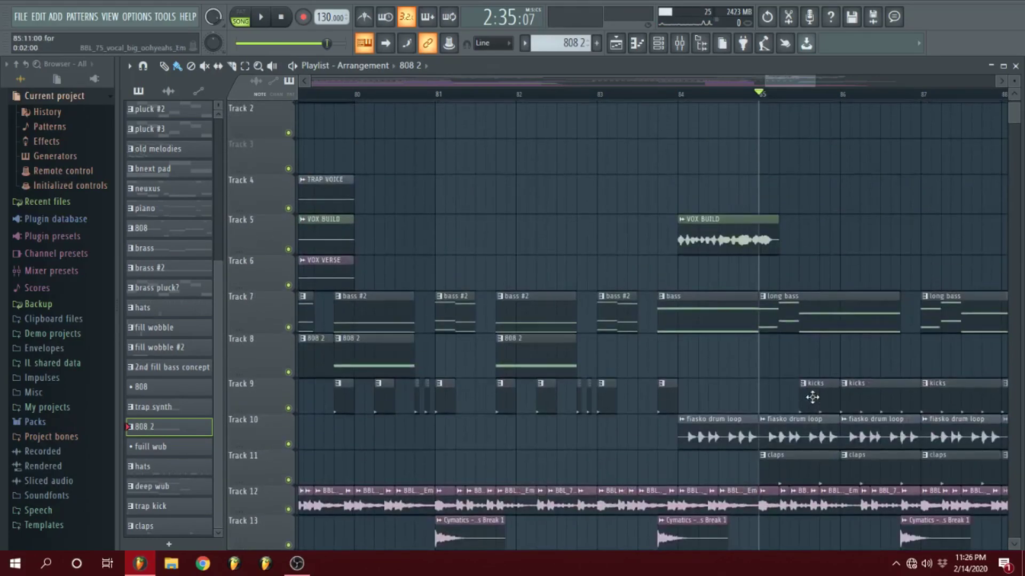
{"action": "scroll", "coordinate": [777, 347], "scroll_direction": "up", "scroll_amount": 1}
{"action": "scroll", "coordinate": [694, 347], "scroll_direction": "down", "scroll_amount": 3, "text": "ctrl"}
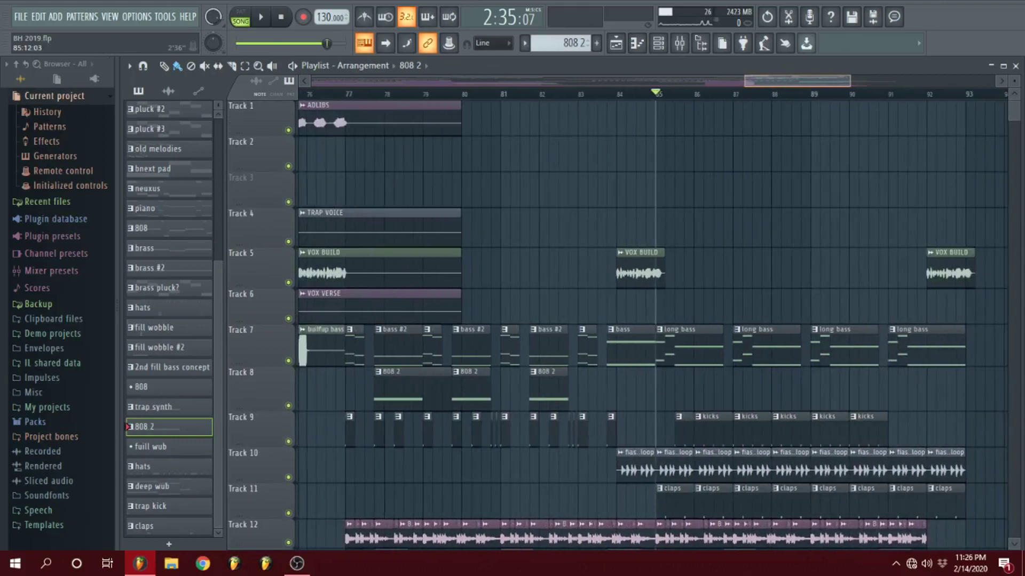
{"action": "scroll", "coordinate": [661, 310], "scroll_direction": "down", "scroll_amount": 2}
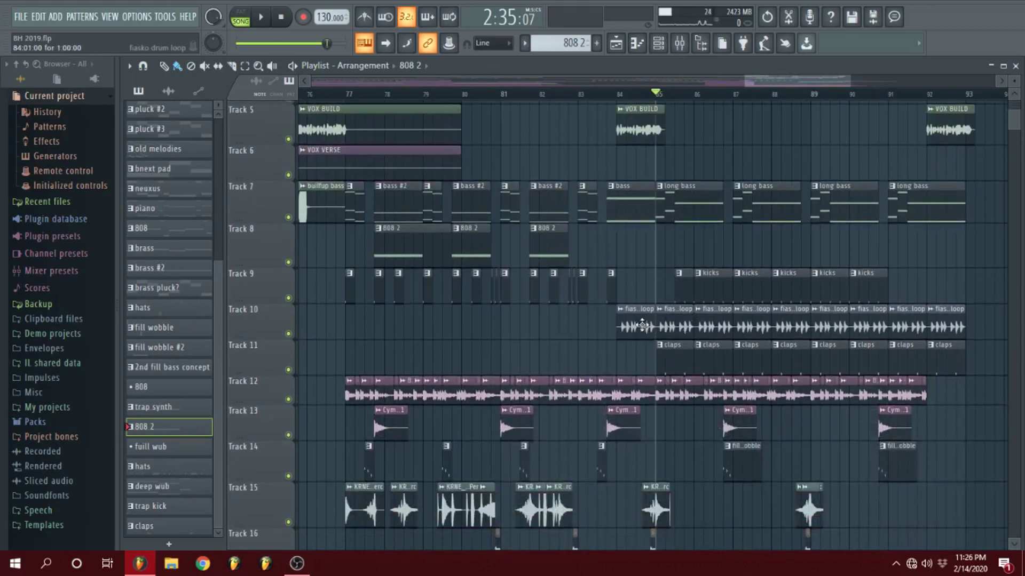
{"action": "left_click", "coordinate": [577, 100]}
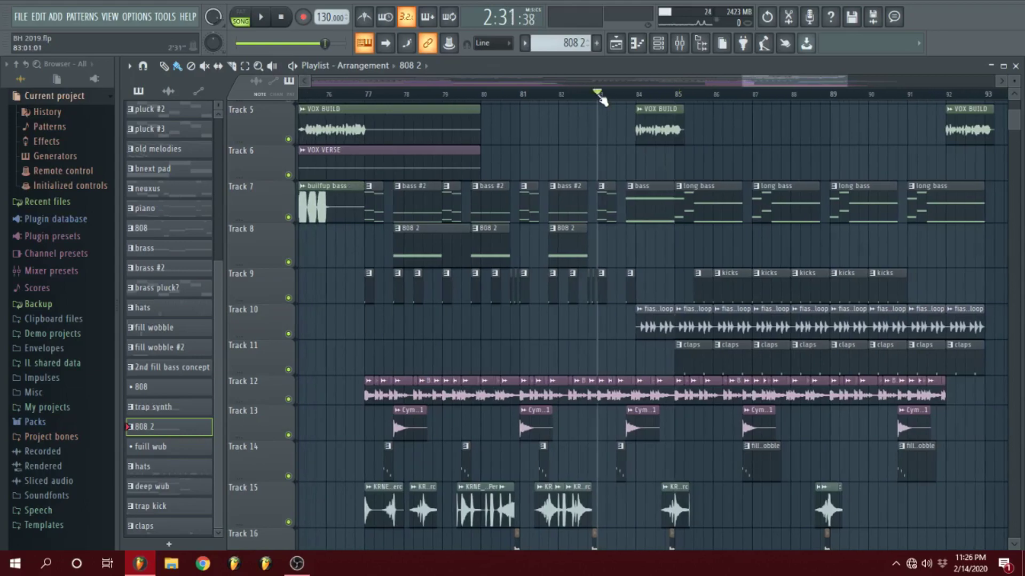
{"action": "key", "text": "space"}
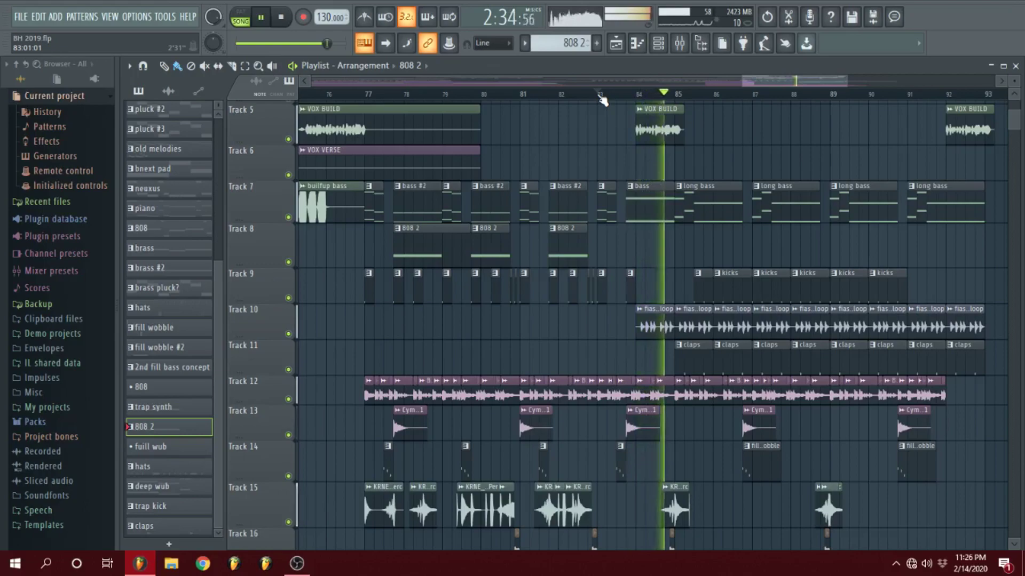
{"action": "key", "text": "space"}
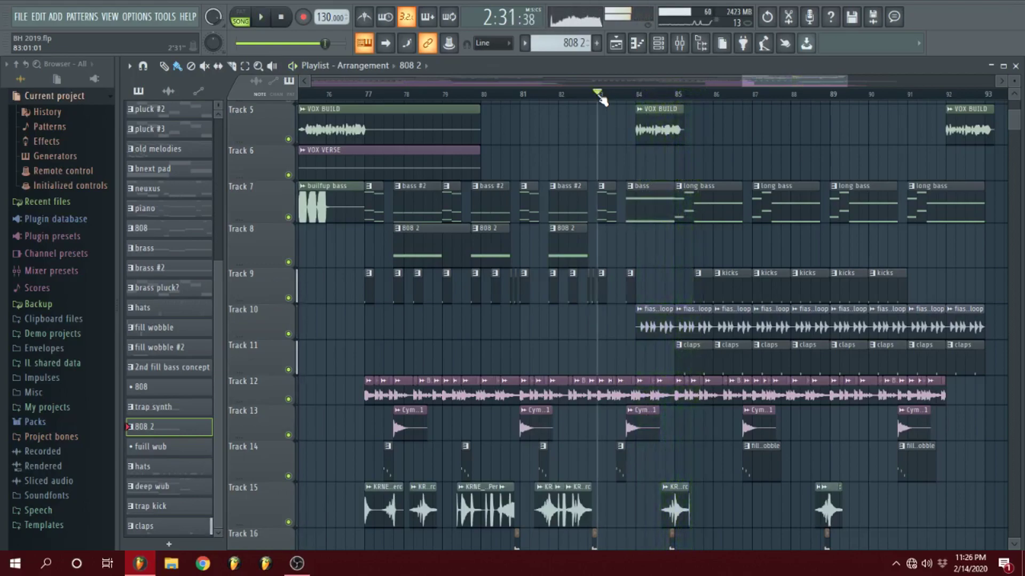
Look over the full arrangement, comparing the layers of the first and second drops across the tracks.
{"action": "scroll", "coordinate": [647, 352], "scroll_direction": "down", "scroll_amount": 5}
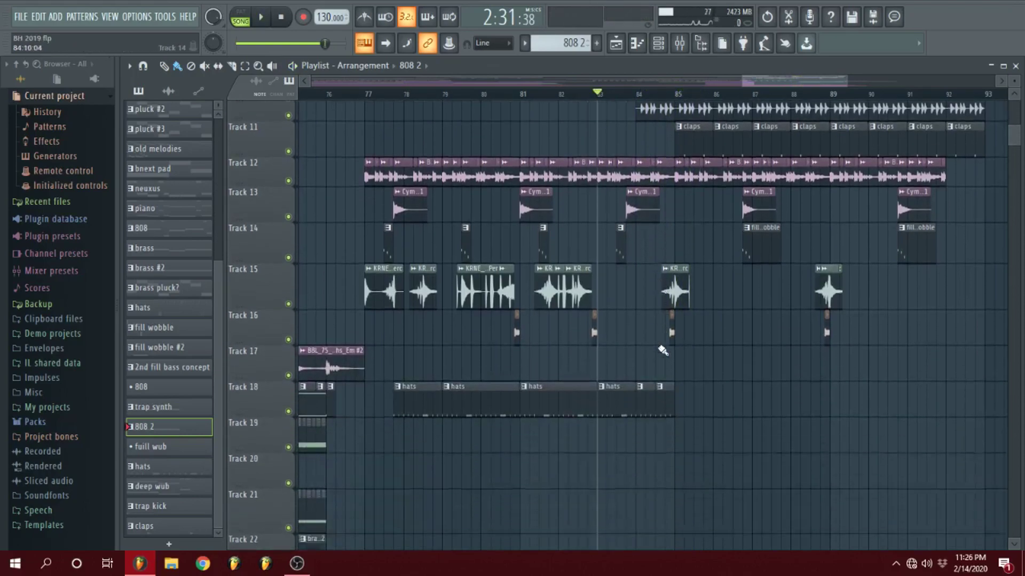
{"action": "scroll", "coordinate": [655, 316], "scroll_direction": "up", "scroll_amount": 5}
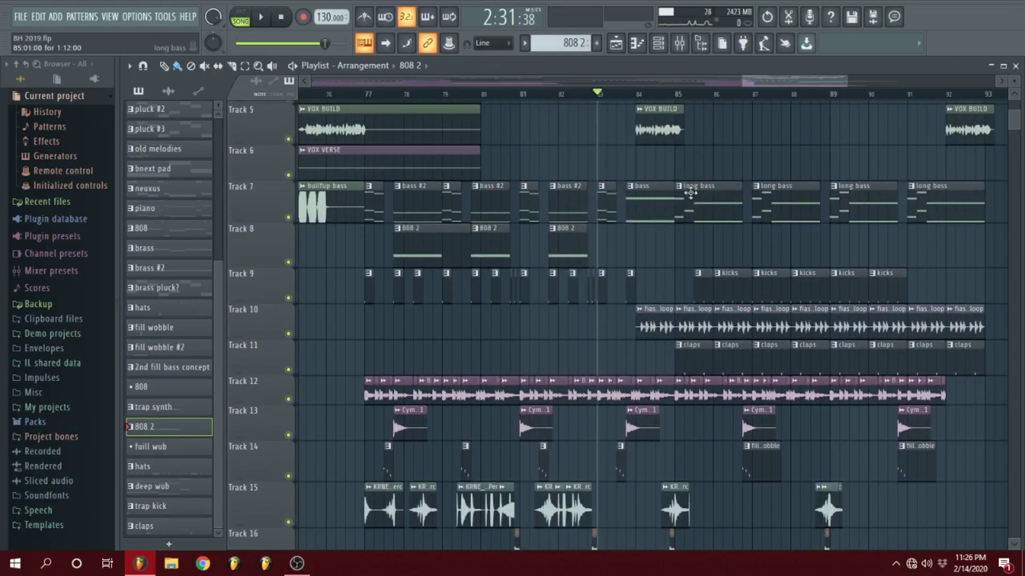
{"action": "scroll", "coordinate": [744, 246], "scroll_direction": "up", "scroll_amount": 3}
{"action": "scroll", "coordinate": [800, 85], "scroll_direction": "down", "scroll_amount": 5}
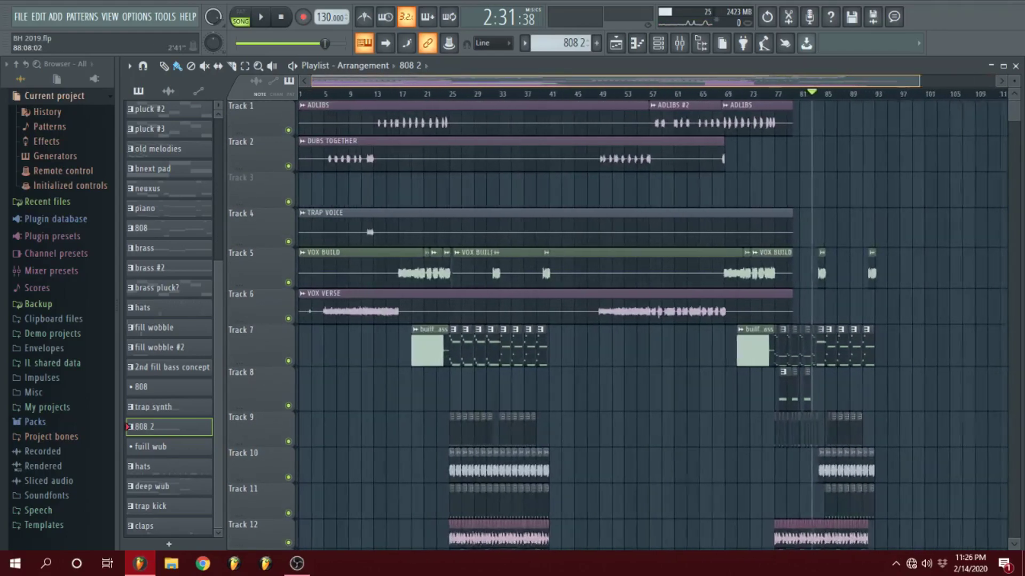
{"action": "scroll", "coordinate": [875, 228], "scroll_direction": "down", "scroll_amount": 3}
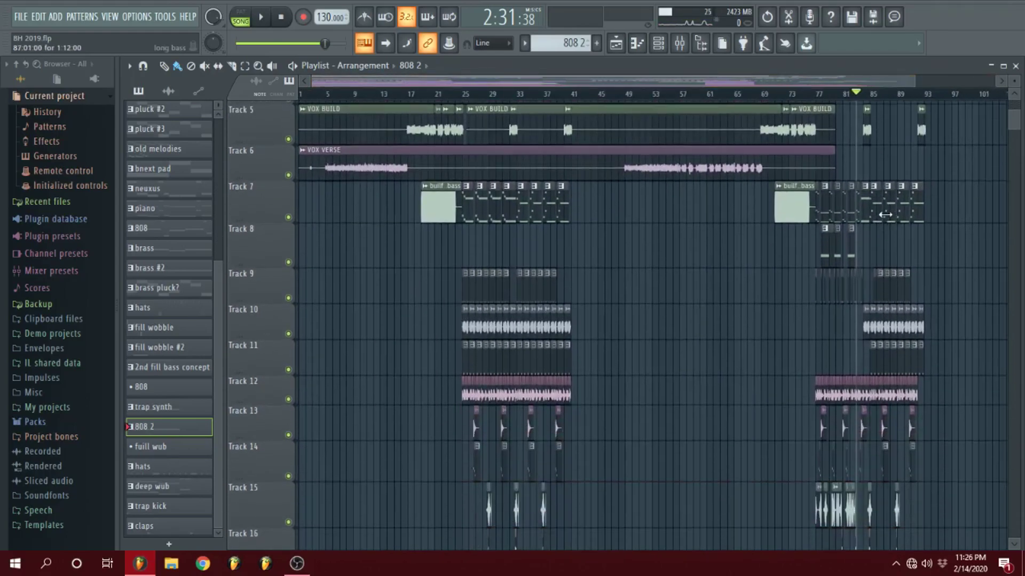
{"action": "scroll", "coordinate": [880, 211], "scroll_direction": "down", "scroll_amount": 7}
{"action": "scroll", "coordinate": [610, 311], "scroll_direction": "up", "scroll_amount": 4}
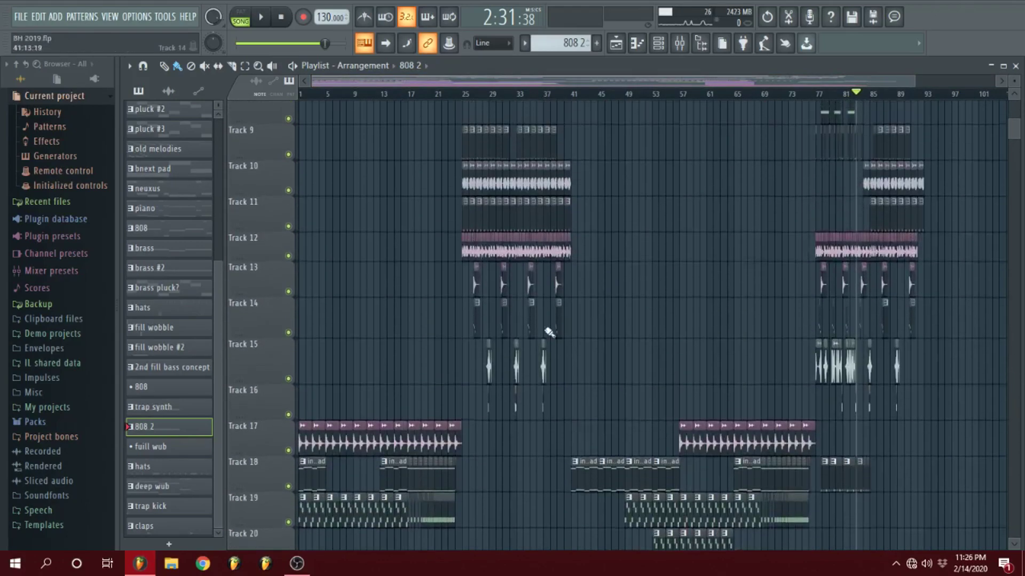
{"action": "scroll", "coordinate": [610, 311], "scroll_direction": "up", "scroll_amount": 4}
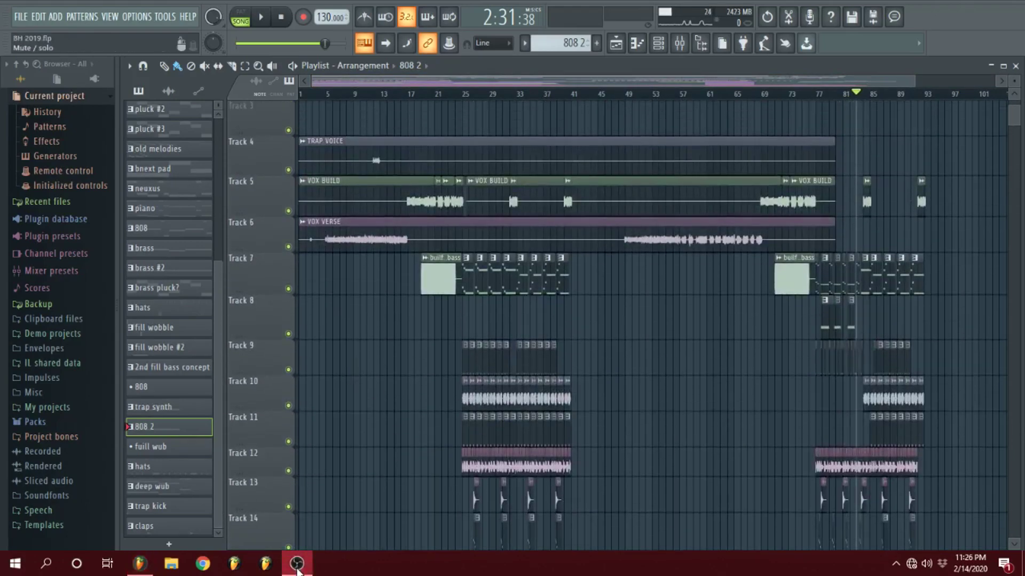
{"action": "left_click", "coordinate": [297, 570]}
{"action": "scroll", "coordinate": [462, 398], "scroll_direction": "up", "scroll_amount": 2}
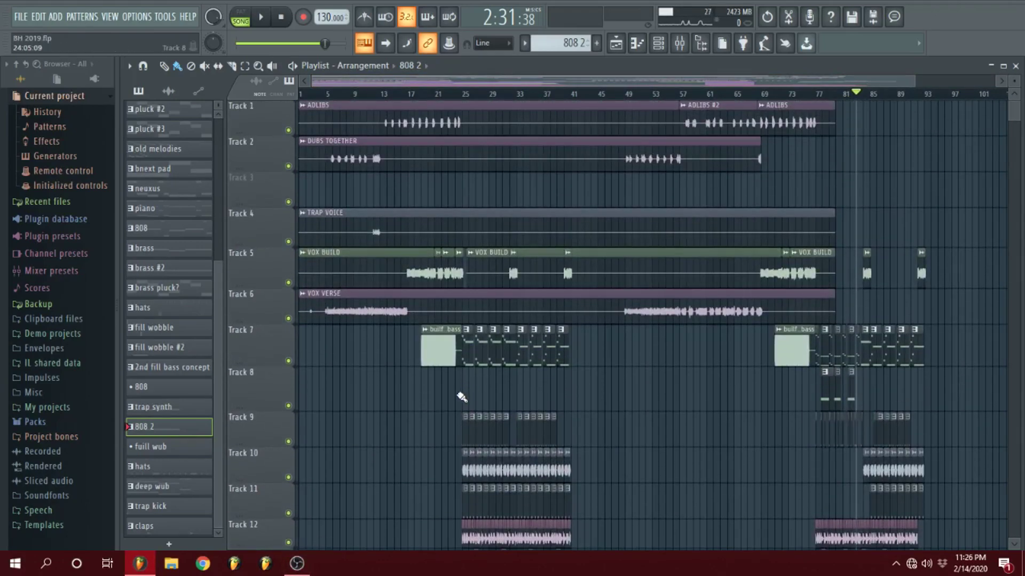
Return the playhead to the start of the song and solo Track 21 with the brass pluck? clips.
{"action": "scroll", "coordinate": [441, 87], "scroll_direction": "up", "scroll_amount": 5}
{"action": "scroll", "coordinate": [441, 87], "scroll_direction": "down", "scroll_amount": 1}
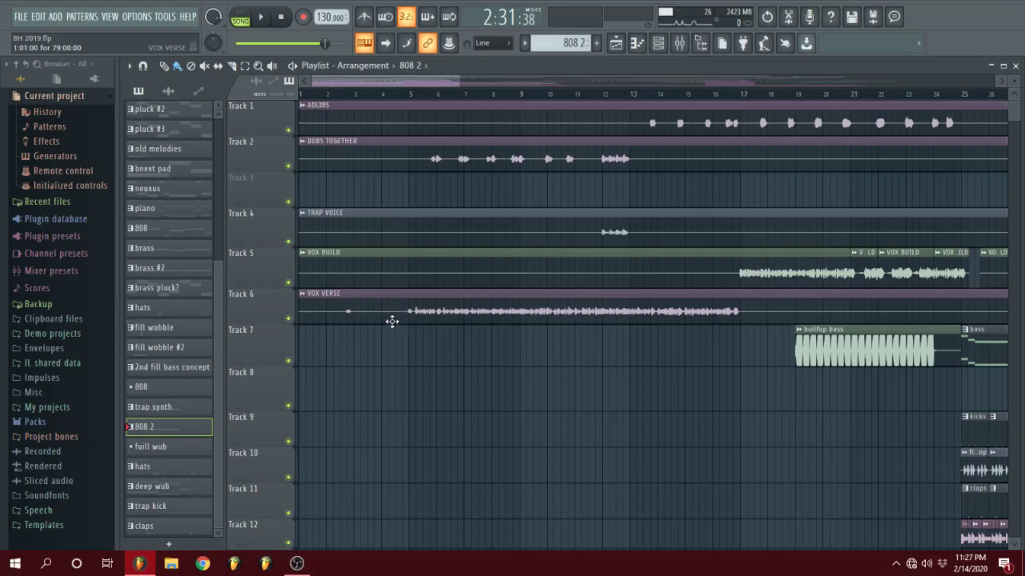
{"action": "scroll", "coordinate": [392, 321], "scroll_direction": "down", "scroll_amount": 8}
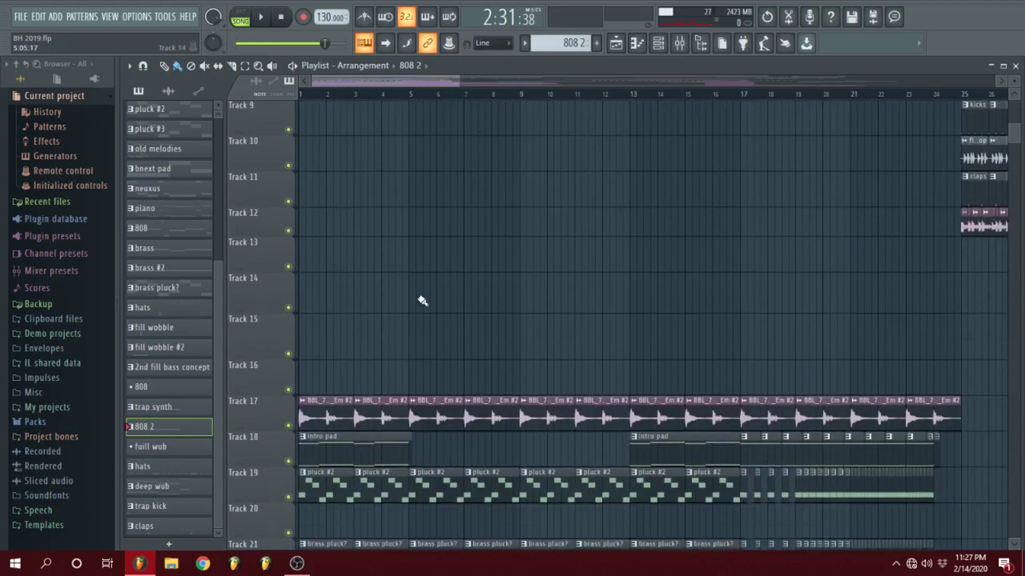
{"action": "left_click_drag", "start_coordinate": [336, 95], "coordinate": [301, 98]}
{"action": "right_click", "coordinate": [288, 459]}
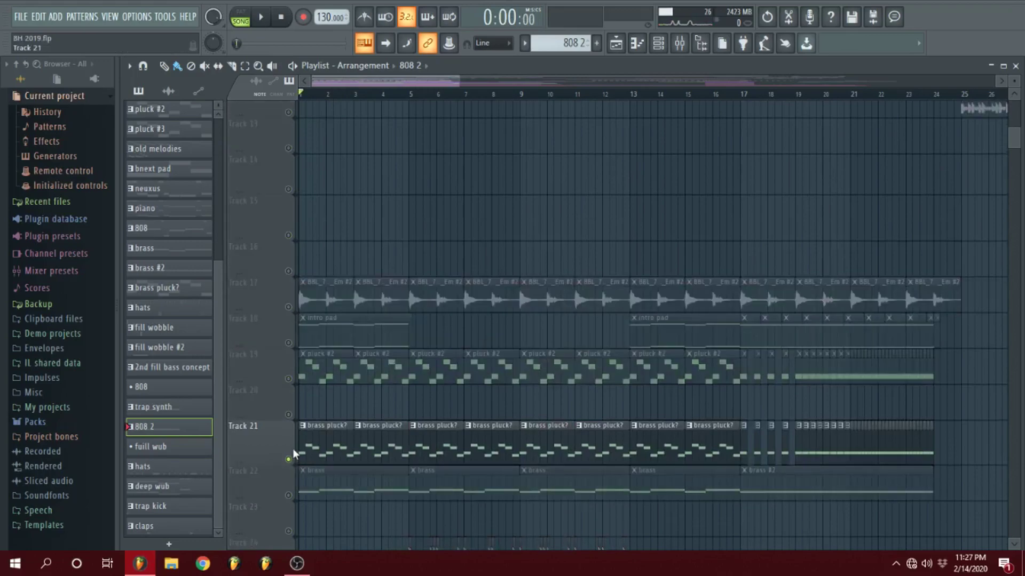
Solo Track 19 and play its pluck #2 clips from the start of the song.
{"action": "right_click", "coordinate": [294, 385]}
{"action": "right_click", "coordinate": [289, 379]}
{"action": "key", "text": "space"}
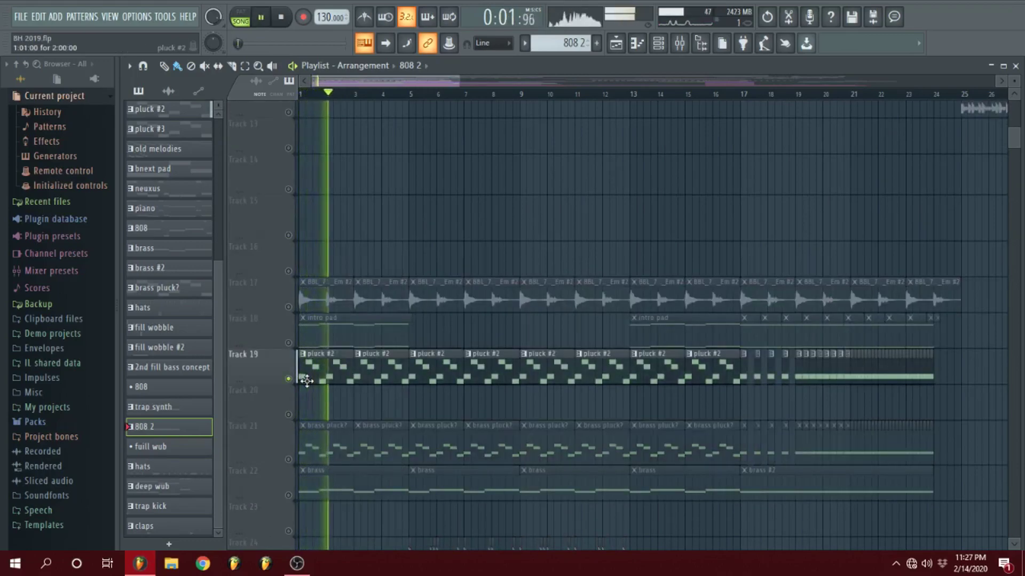
{"action": "key", "text": "space"}
Select the pluck #2 pattern and examine its Serum sound LD - G Brass along with the DJMFilter and CamelCrusher effects.
{"action": "left_click", "coordinate": [433, 374]}
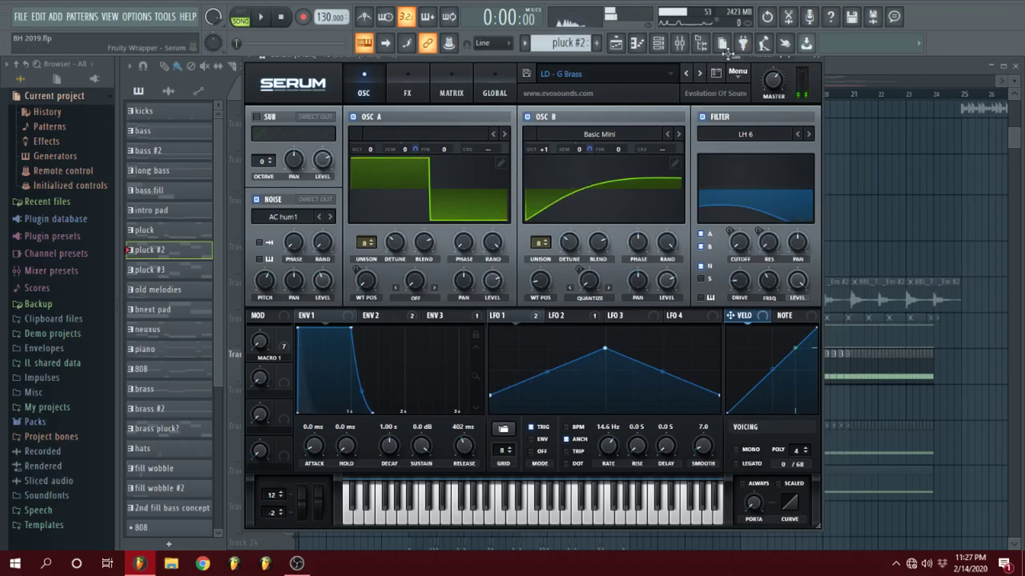
{"action": "left_click_drag", "start_coordinate": [720, 55], "coordinate": [733, 66]}
{"action": "left_click_drag", "start_coordinate": [760, 85], "coordinate": [868, 86]}
{"action": "left_click", "coordinate": [683, 43]}
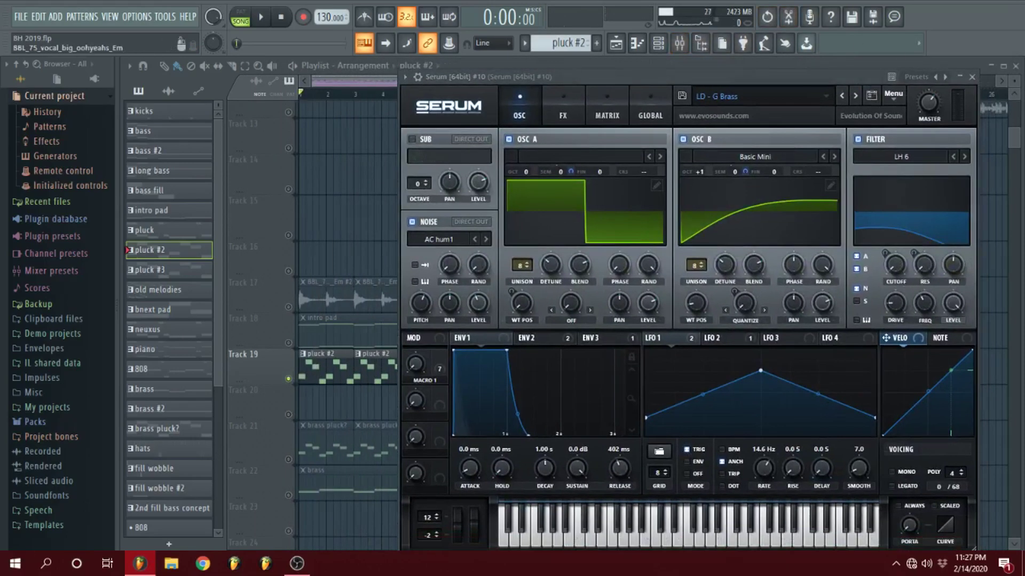
{"action": "key", "text": "space"}
{"action": "key", "text": "space"}
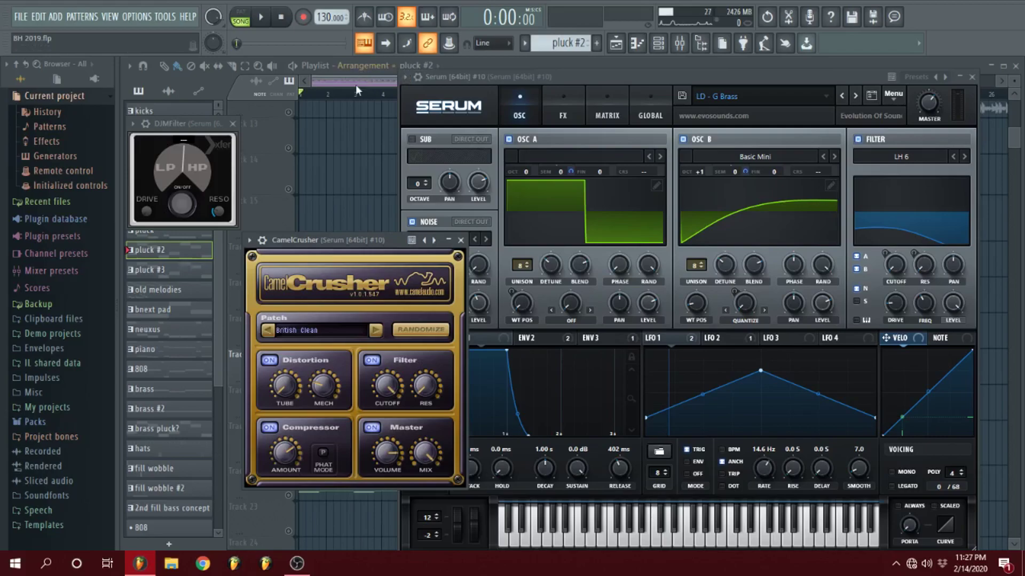
Return to the playlist, solo Track 21, select the brass pluck? pattern and play its clips from the start.
{"action": "left_click", "coordinate": [367, 124]}
{"action": "scroll", "coordinate": [368, 123], "scroll_direction": "down", "scroll_amount": 1}
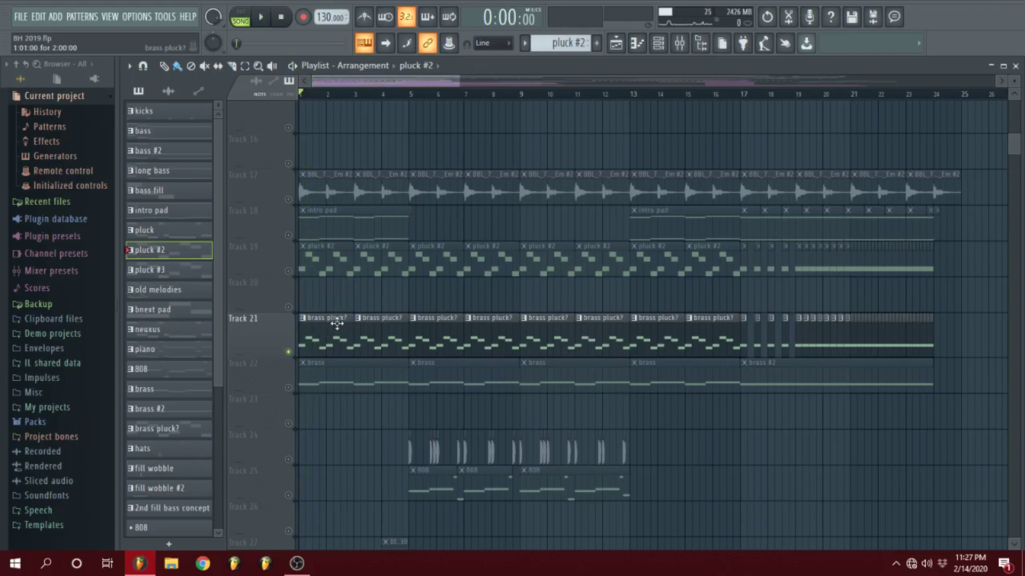
{"action": "left_click", "coordinate": [327, 331]}
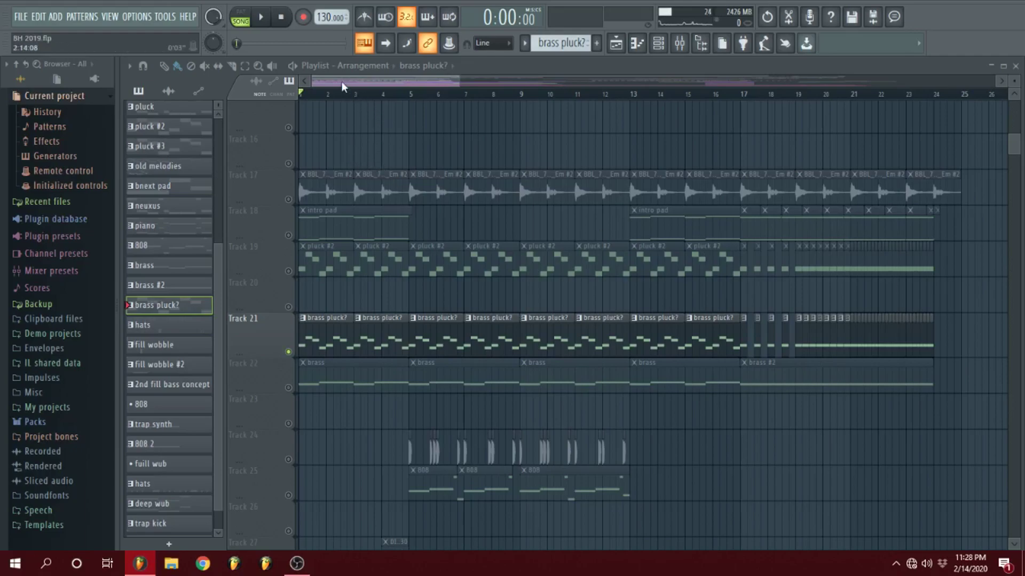
{"action": "key", "text": "space"}
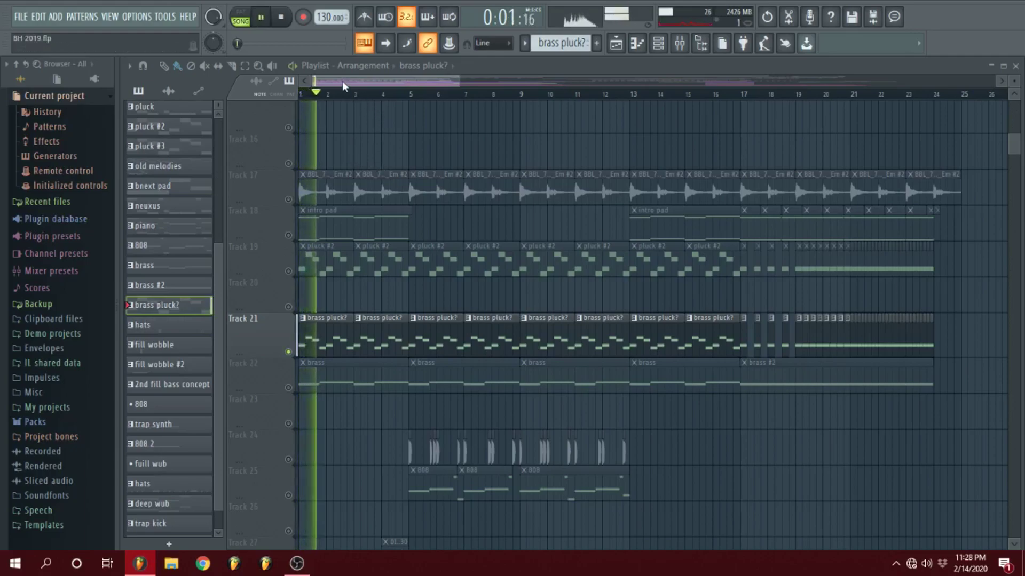
{"action": "key", "text": "space"}
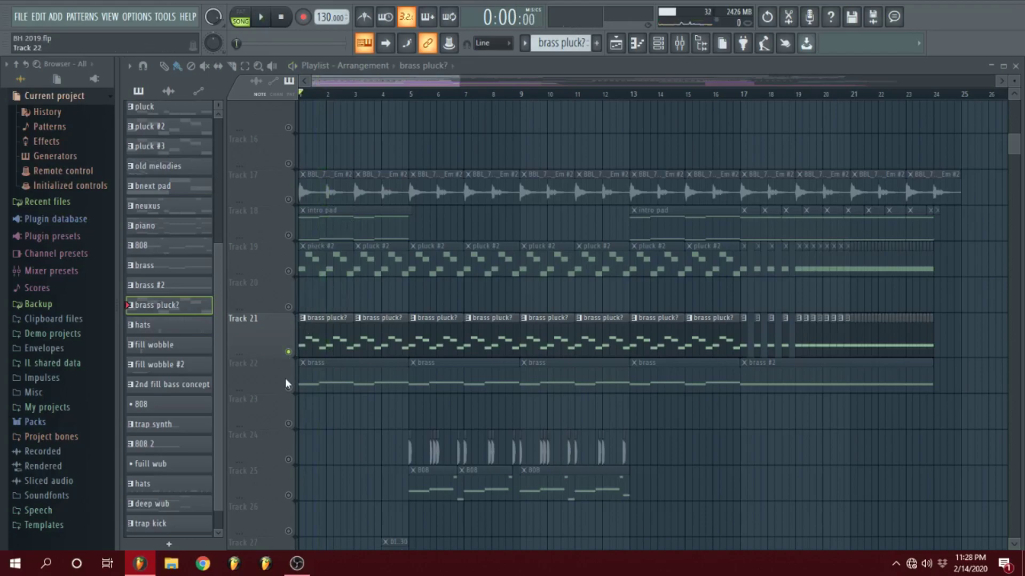
Solo Track 18, select the intro pad pattern and play it from the start of the song.
{"action": "scroll", "coordinate": [348, 160], "scroll_direction": "up", "scroll_amount": 2}
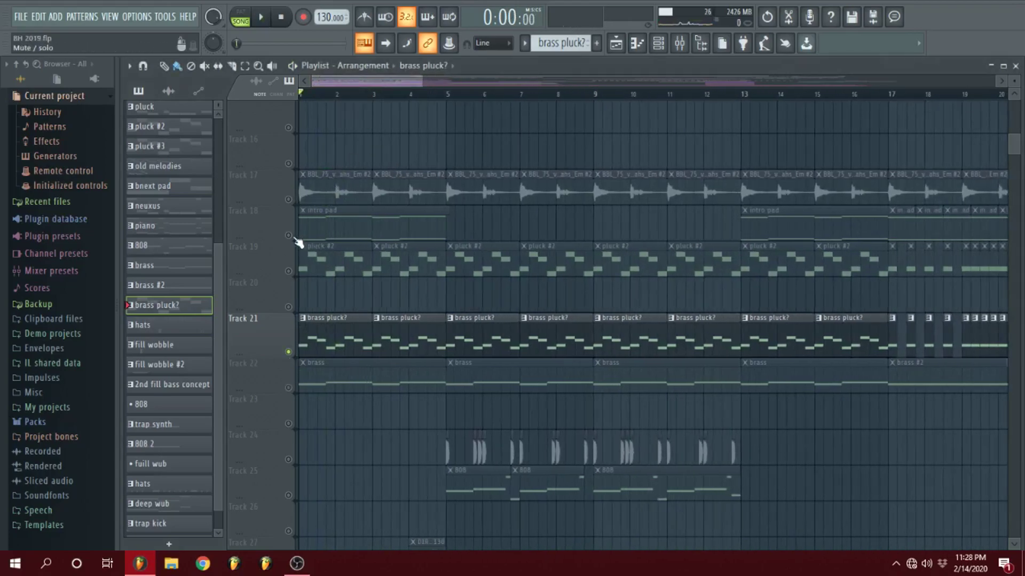
{"action": "key", "text": "space"}
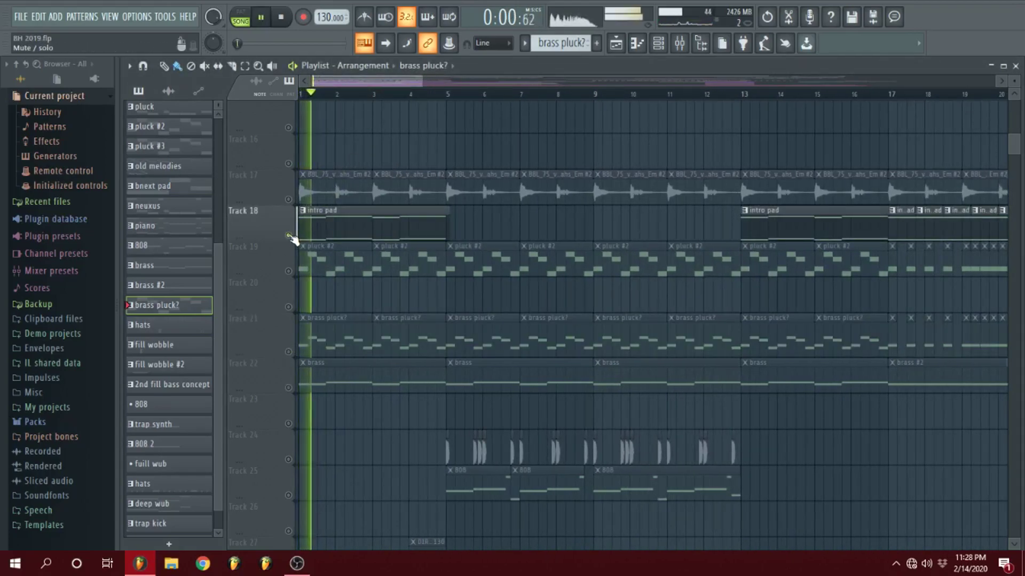
{"action": "key", "text": "space"}
{"action": "left_click", "coordinate": [393, 227]}
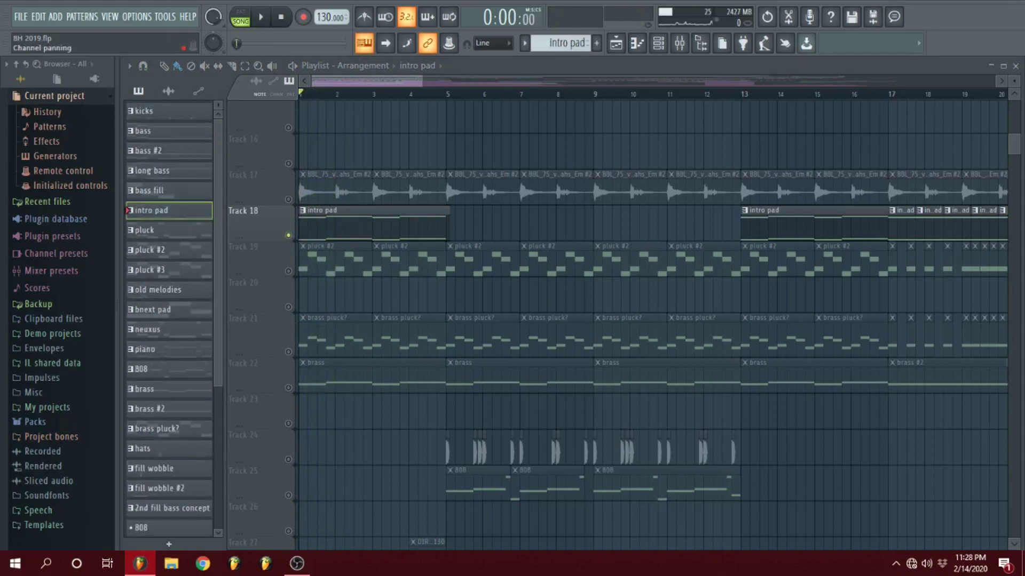
{"action": "key", "text": "space"}
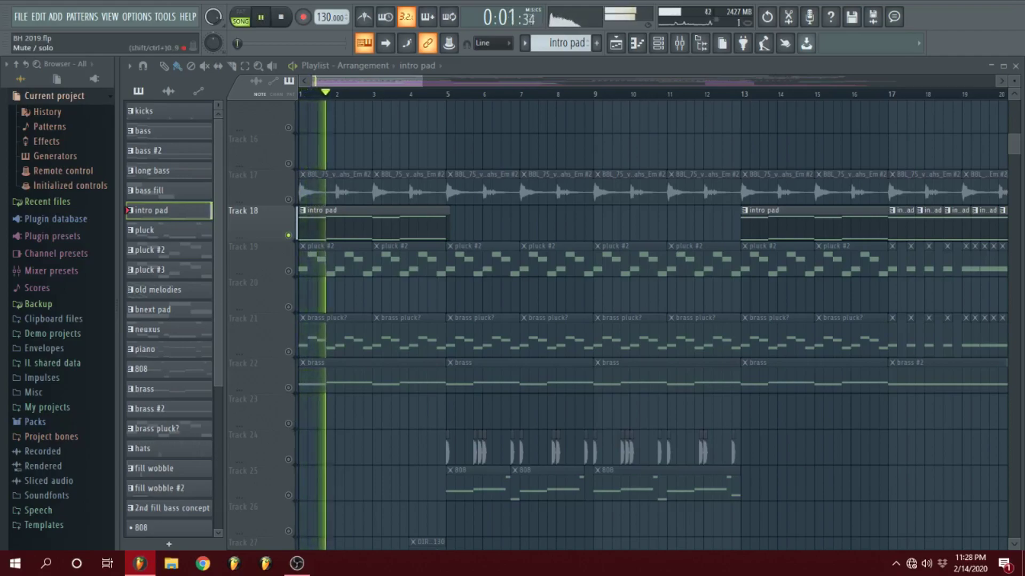
{"action": "key", "text": "space"}
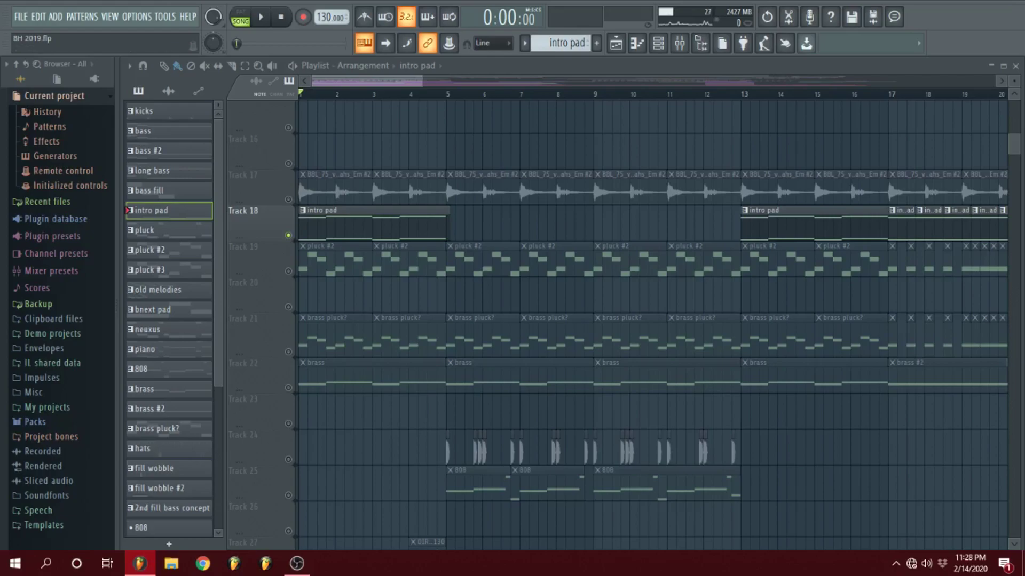
Open the intro pad's Serum instance with the dark reese 2 diva saw 2 preset and play it from there.
{"action": "left_click", "coordinate": [161, 211]}
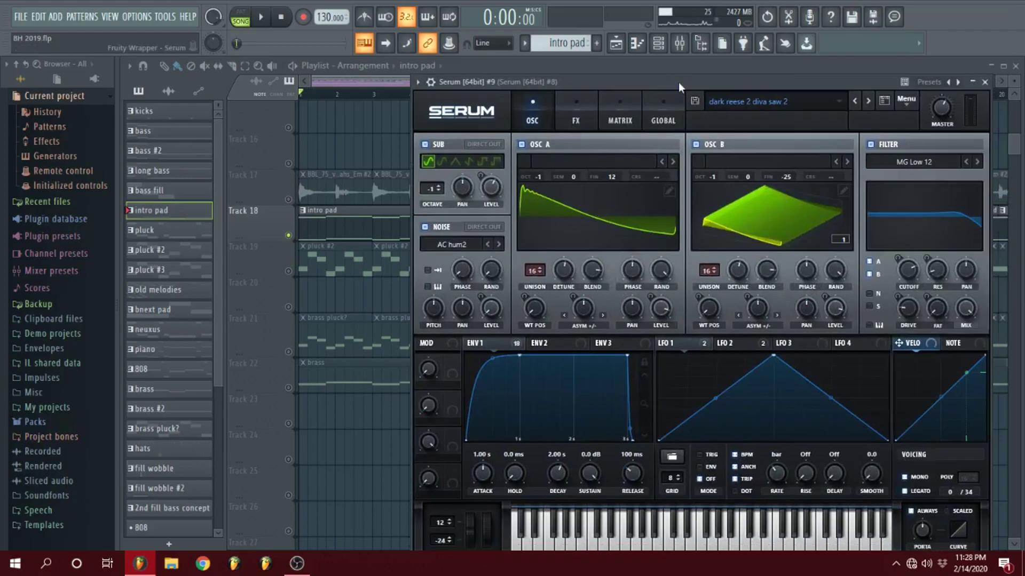
{"action": "key", "text": "space"}
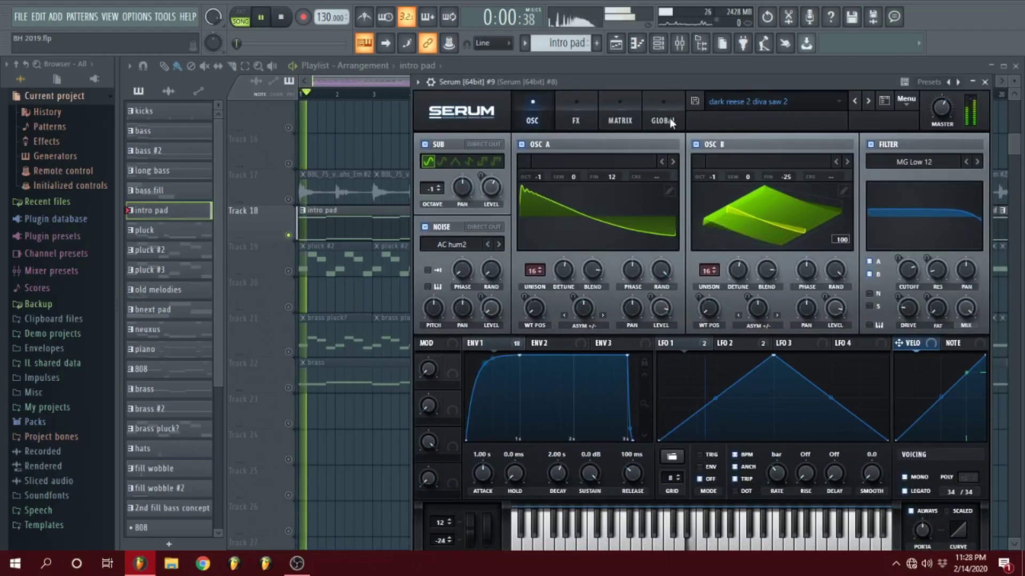
{"action": "key", "text": "space"}
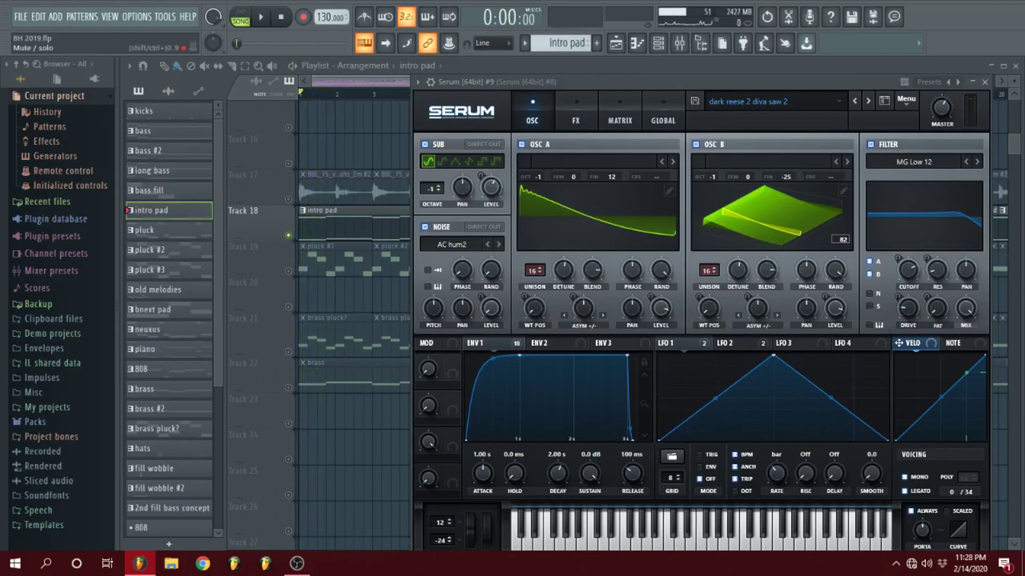
{"action": "left_click", "coordinate": [362, 67]}
Solo Track 22 and play its brass clips from the start of the song.
{"action": "scroll", "coordinate": [373, 162], "scroll_direction": "up", "scroll_amount": 2}
{"action": "scroll", "coordinate": [282, 278], "scroll_direction": "down", "scroll_amount": 3}
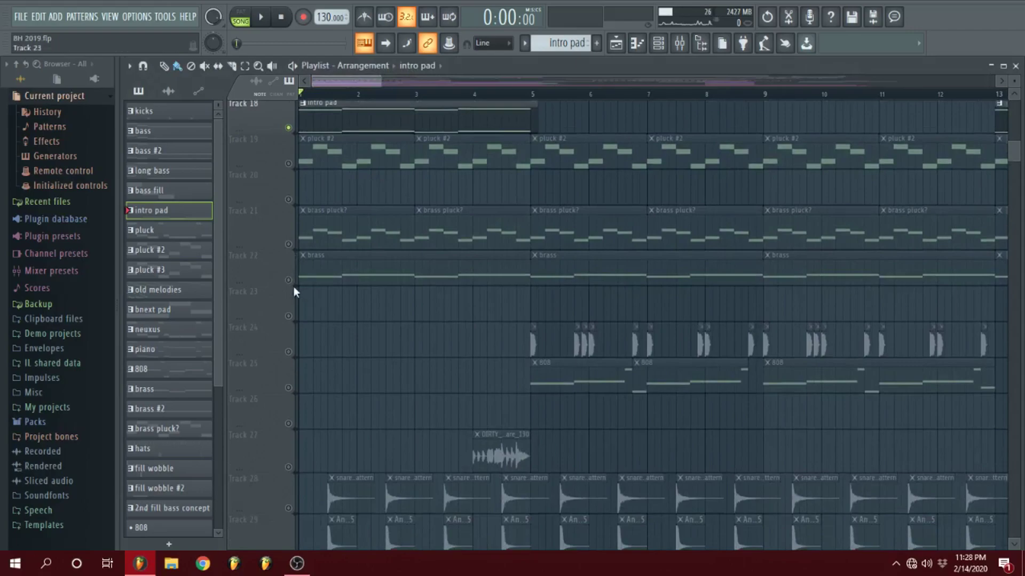
{"action": "right_click", "coordinate": [288, 279]}
{"action": "key", "text": "space"}
{"action": "scroll", "coordinate": [434, 327], "scroll_direction": "up", "scroll_amount": 2}
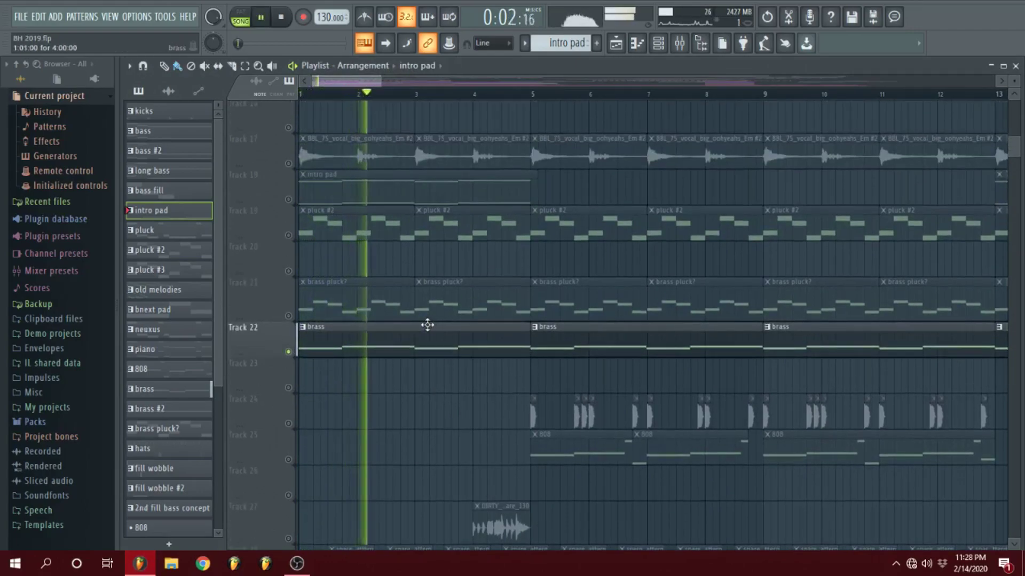
Unmute the intro pad, pluck #2 and brass pluck? tracks alongside the brass and play the layers together.
{"action": "left_click", "coordinate": [288, 199]}
{"action": "key", "text": "space"}
{"action": "key", "text": "space"}
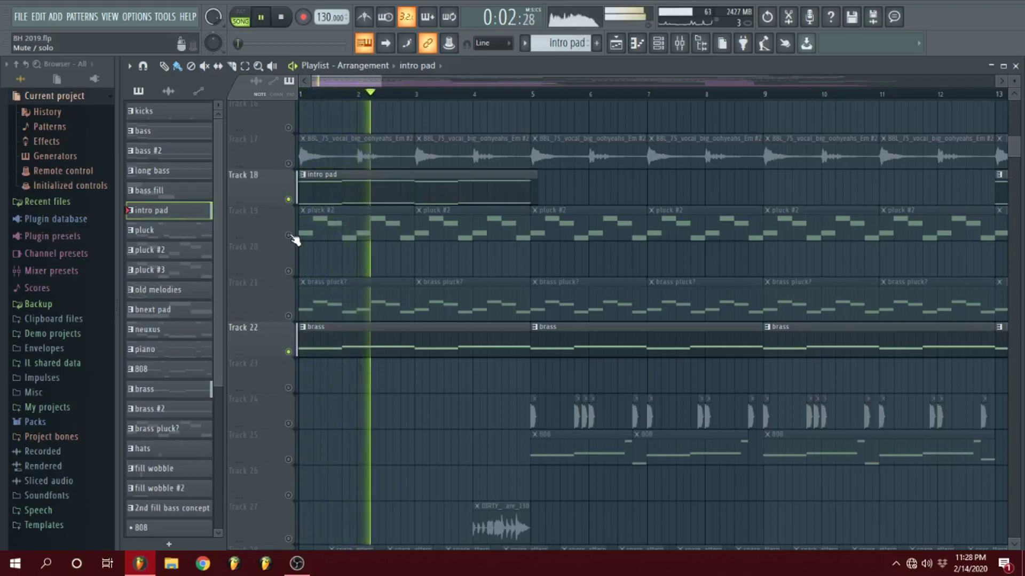
{"action": "key", "text": "space"}
{"action": "left_click", "coordinate": [288, 234]}
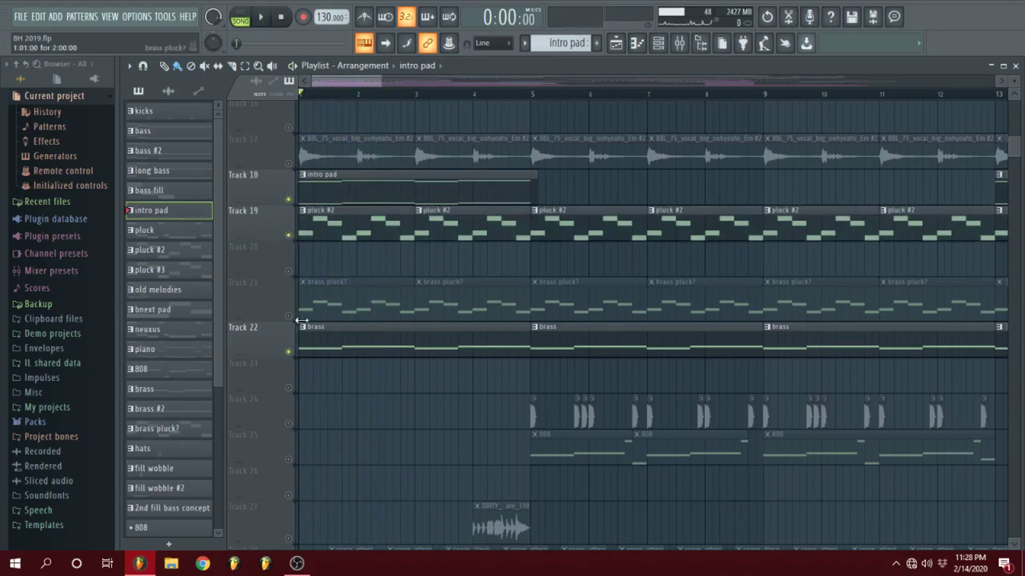
{"action": "left_click", "coordinate": [289, 316]}
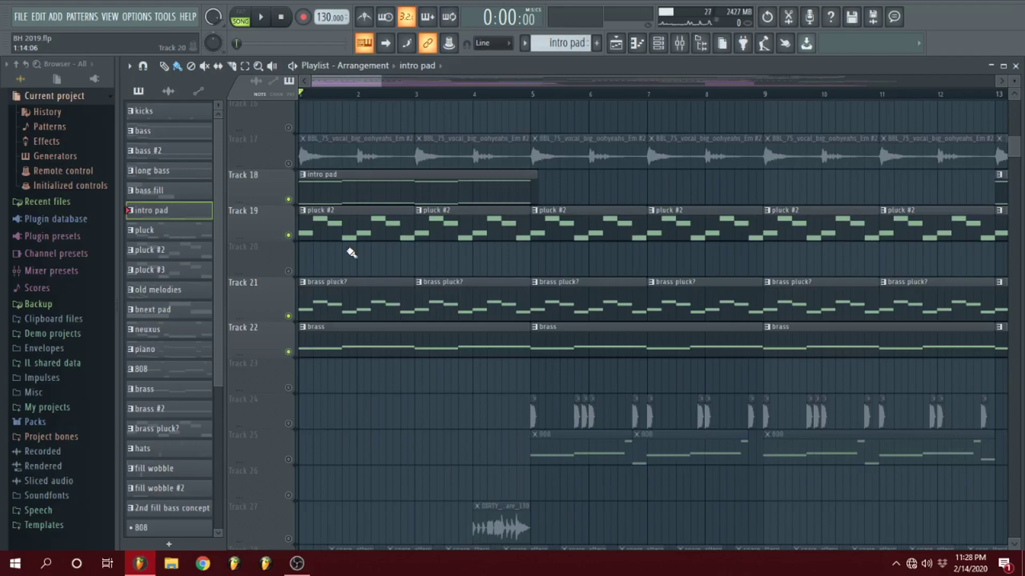
{"action": "key", "text": "space"}
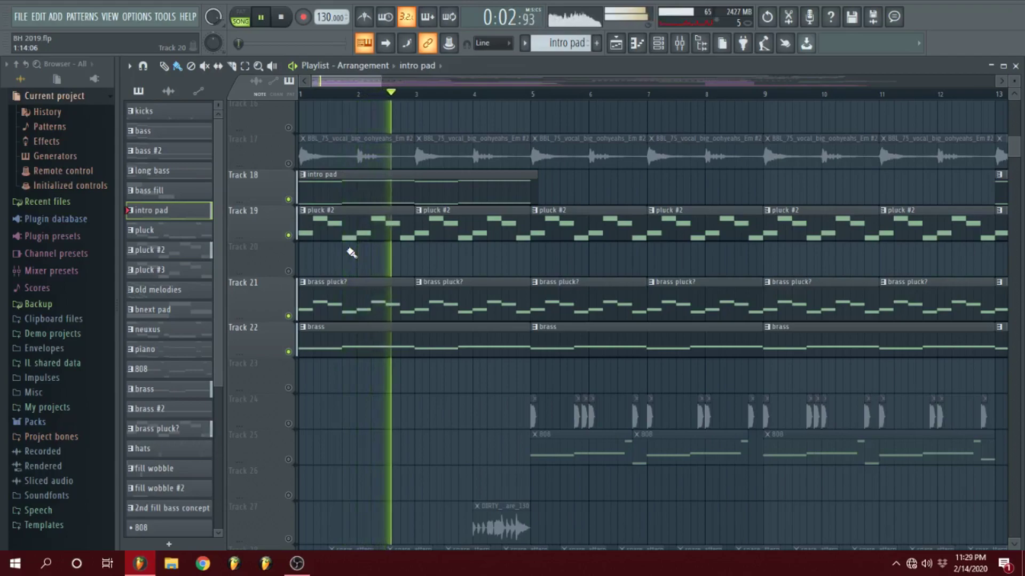
{"action": "key", "text": "space"}
Solo Track 17 and play the BBL_75_vocal_big_oohyeahs_Em #2 vocal clips on their own.
{"action": "scroll", "coordinate": [325, 284], "scroll_direction": "up", "scroll_amount": 1}
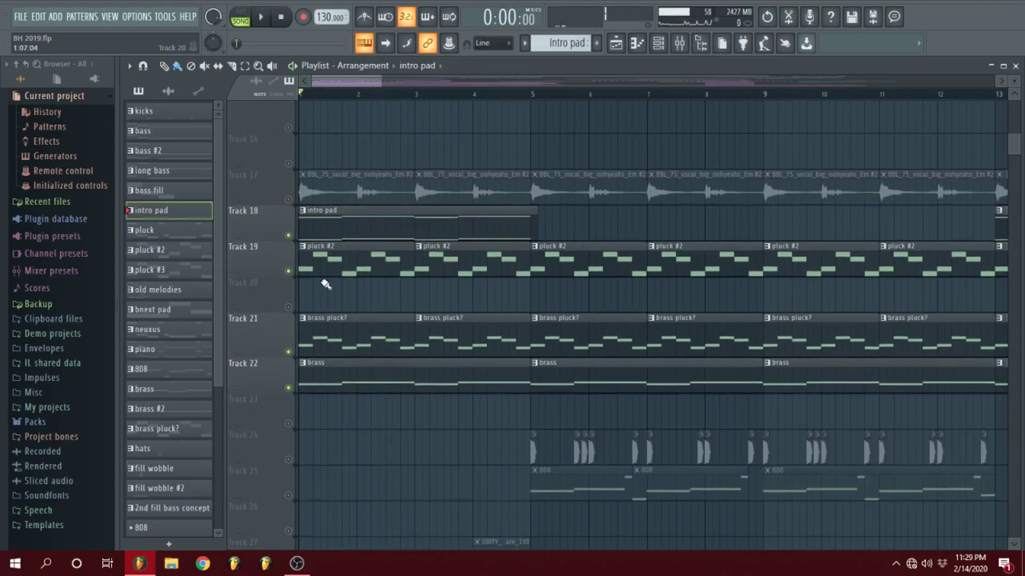
{"action": "right_click", "coordinate": [288, 200]}
{"action": "scroll", "coordinate": [409, 226], "scroll_direction": "up", "scroll_amount": 3}
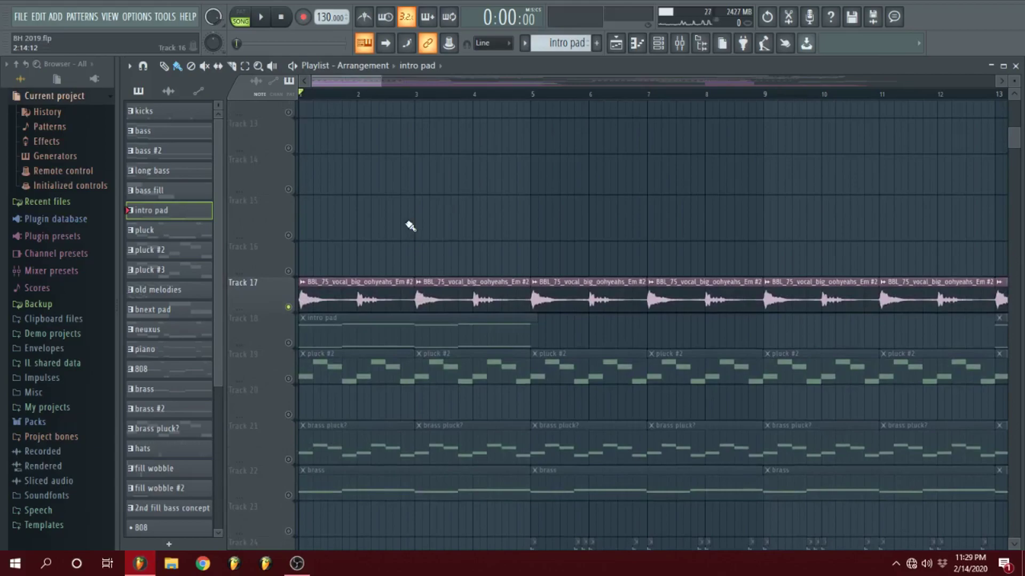
{"action": "key", "text": "space"}
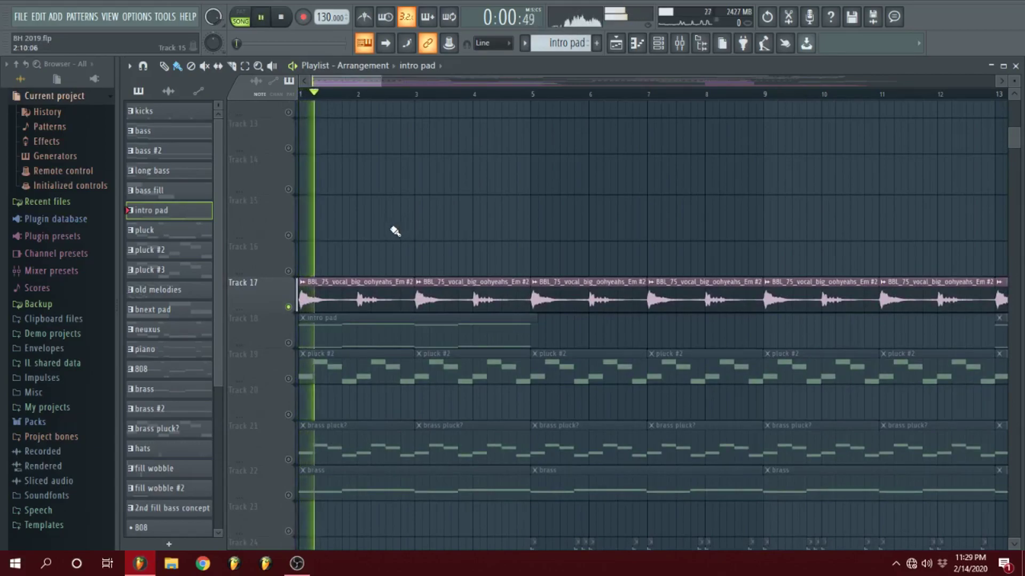
{"action": "key", "text": "space"}
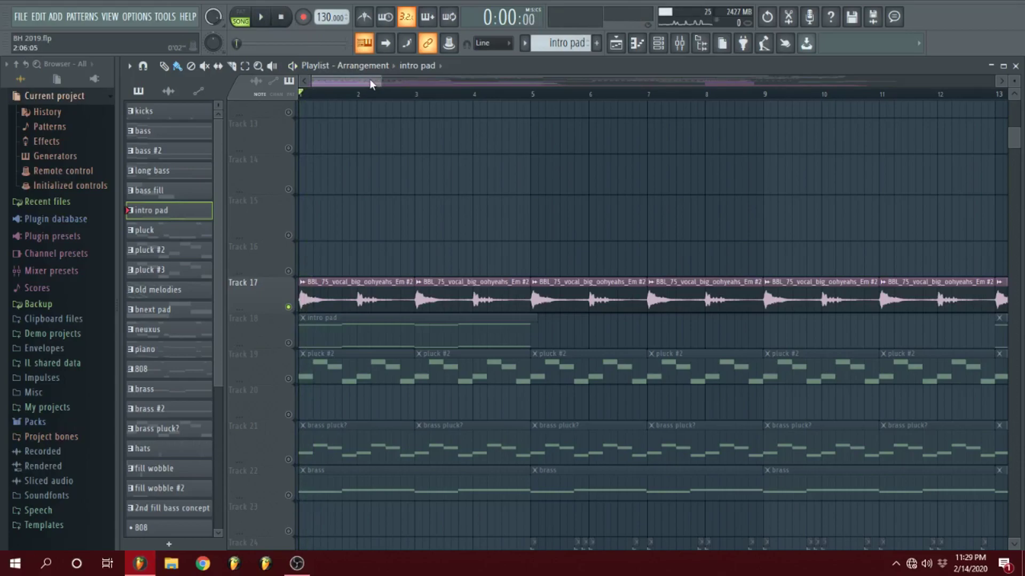
Unmute all tracks and look over the intro's 808, snare, hats, impact and riser clips.
{"action": "scroll", "coordinate": [370, 84], "scroll_direction": "down", "scroll_amount": 7}
{"action": "scroll", "coordinate": [370, 261], "scroll_direction": "down", "scroll_amount": 4}
{"action": "scroll", "coordinate": [370, 261], "scroll_direction": "down", "scroll_amount": 3}
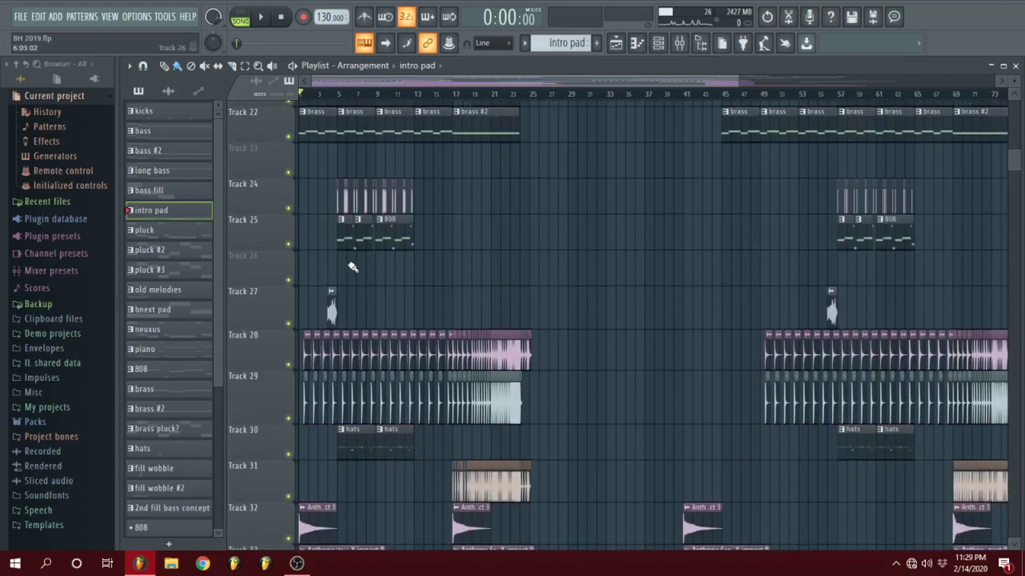
{"action": "scroll", "coordinate": [352, 80], "scroll_direction": "up", "scroll_amount": 6}
{"action": "scroll", "coordinate": [389, 321], "scroll_direction": "down", "scroll_amount": 3}
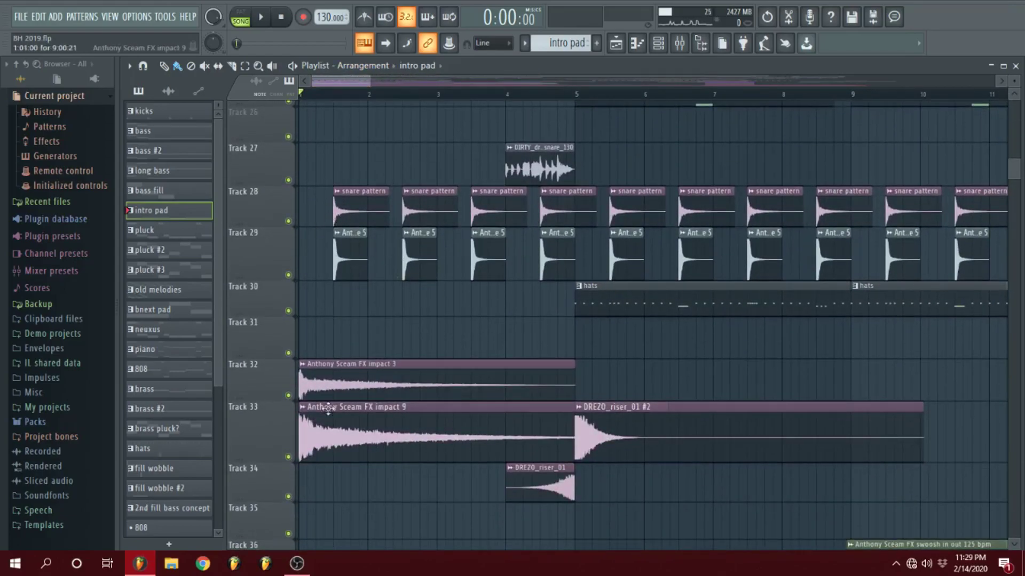
{"action": "scroll", "coordinate": [394, 407], "scroll_direction": "up", "scroll_amount": 5}
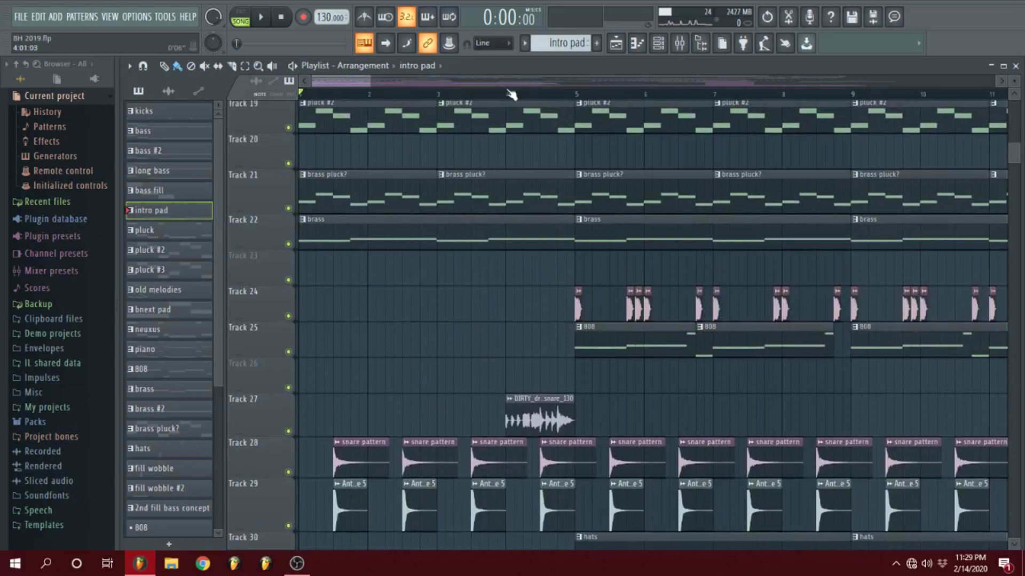
Place the playhead at bar 4 and review the intro's vocal, pad, pluck, brass and drum layers around it.
{"action": "left_click", "coordinate": [507, 94]}
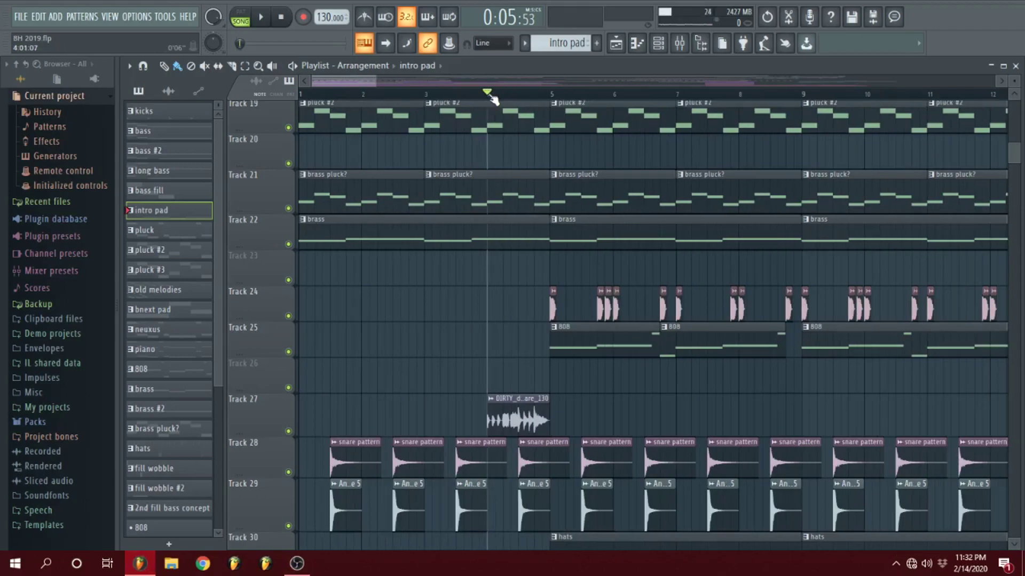
{"action": "scroll", "coordinate": [549, 254], "scroll_direction": "up", "scroll_amount": 12}
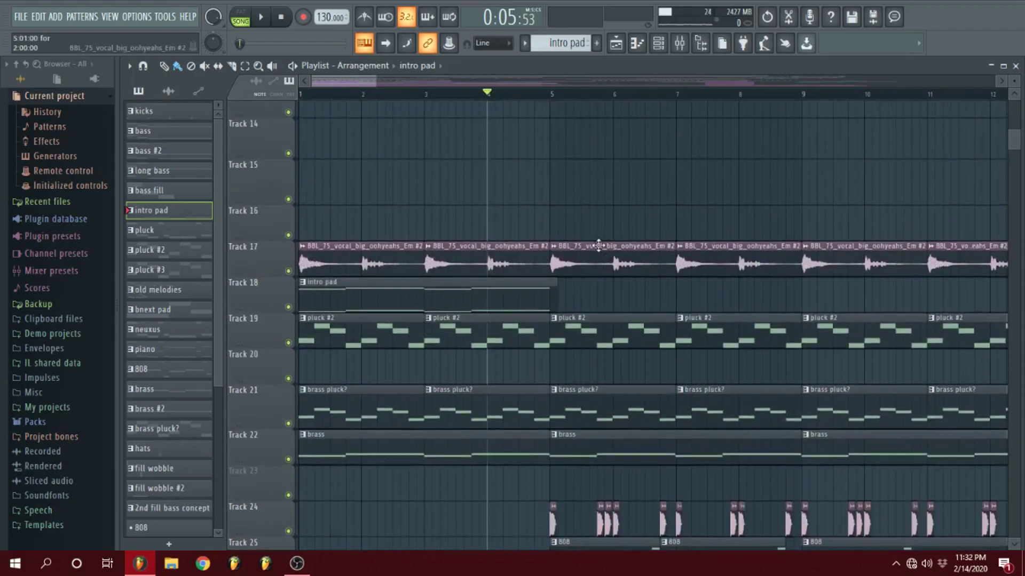
{"action": "scroll", "coordinate": [545, 249], "scroll_direction": "down", "scroll_amount": 14}
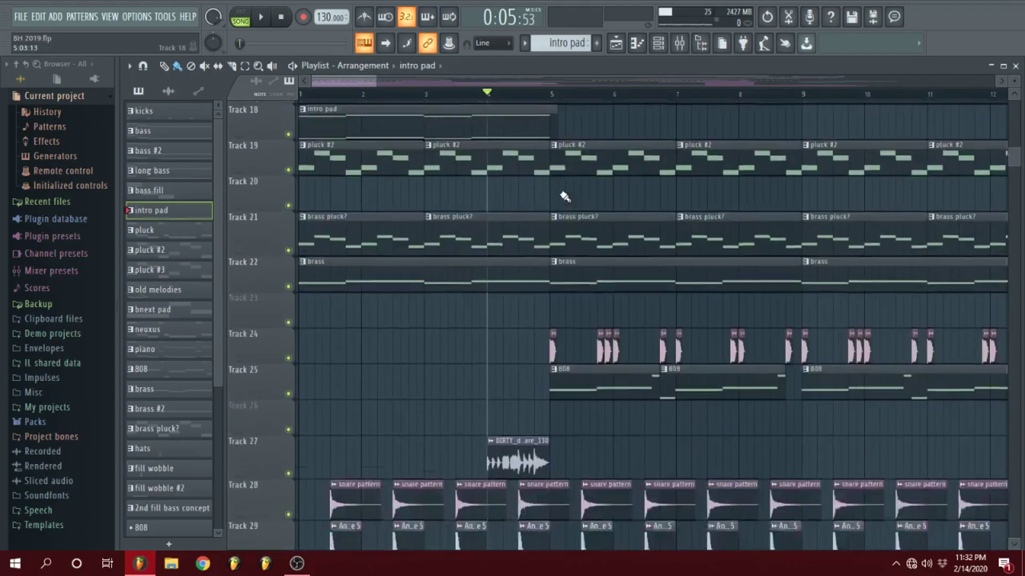
{"action": "scroll", "coordinate": [575, 194], "scroll_direction": "up", "scroll_amount": 6}
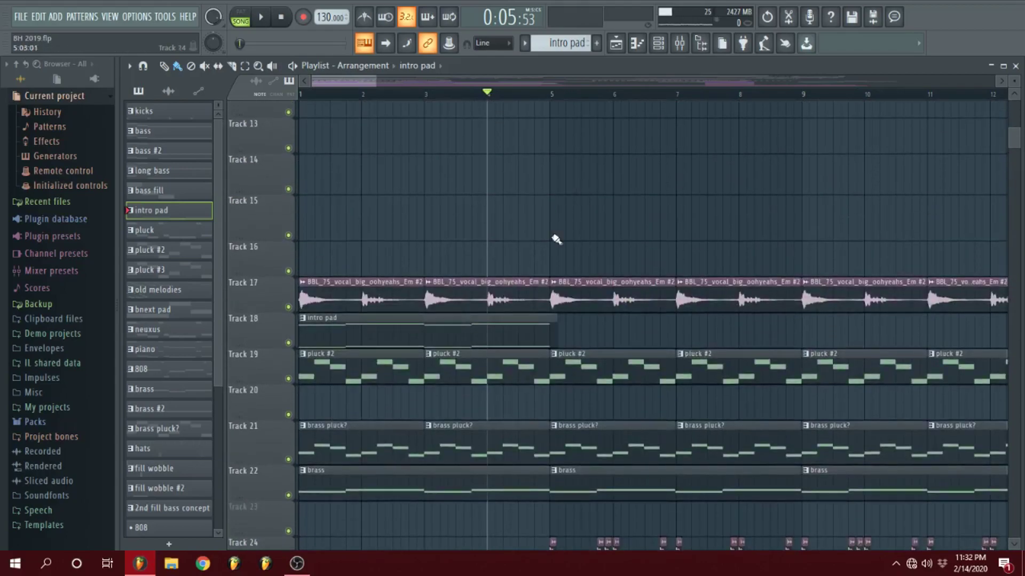
{"action": "scroll", "coordinate": [570, 330], "scroll_direction": "down", "scroll_amount": 2}
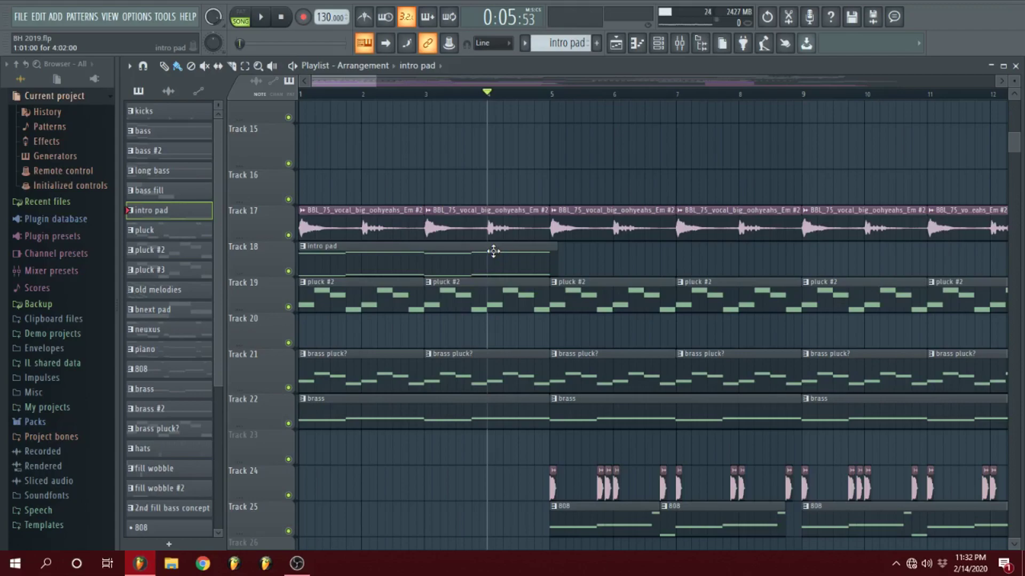
{"action": "scroll", "coordinate": [571, 281], "scroll_direction": "down", "scroll_amount": 4}
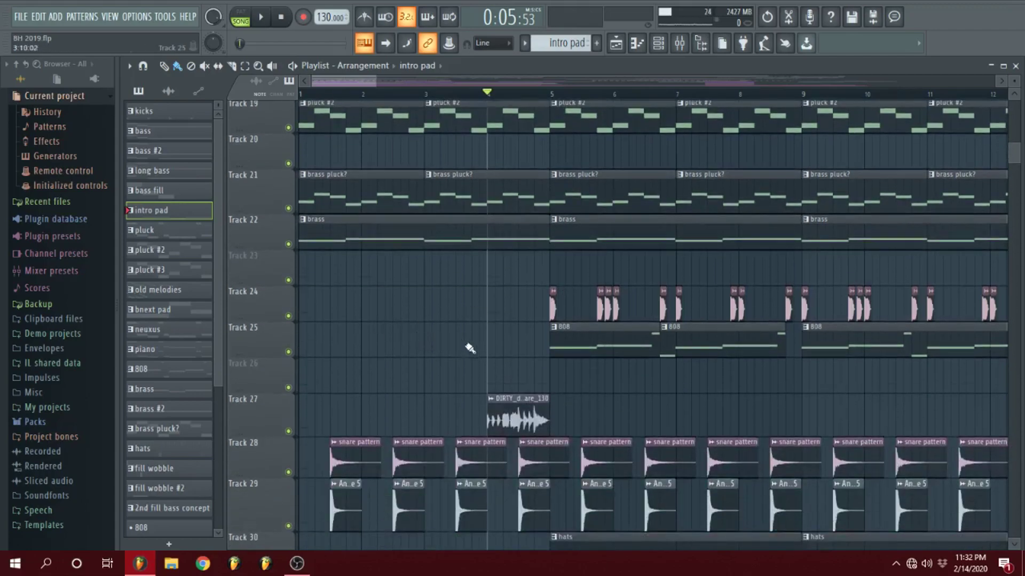
Solo Track 25, play its 808 pattern from bar 5 and open the pattern's Serum and CamelCrusher windows.
{"action": "scroll", "coordinate": [464, 348], "scroll_direction": "down", "scroll_amount": 1}
{"action": "left_click", "coordinate": [288, 316], "text": "ctrl"}
{"action": "left_click", "coordinate": [550, 94]}
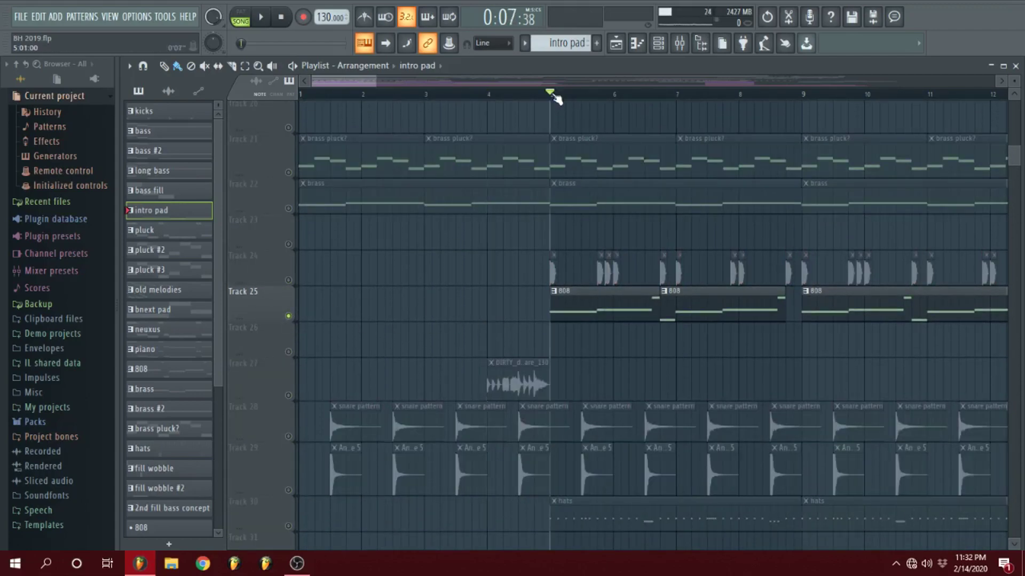
{"action": "left_click", "coordinate": [609, 309]}
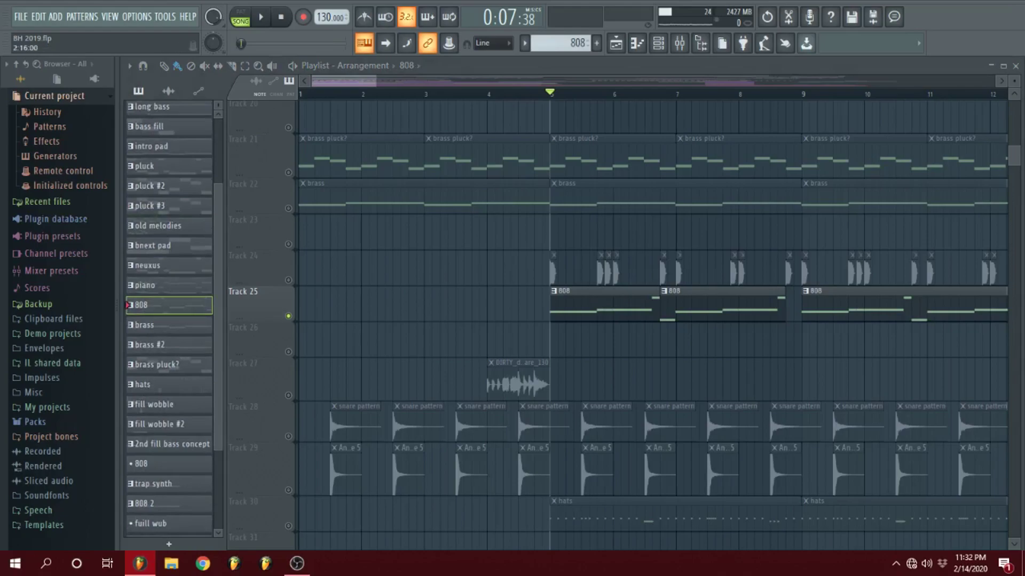
{"action": "key", "text": "space"}
{"action": "key", "text": "space"}
{"action": "left_click", "coordinate": [128, 305]}
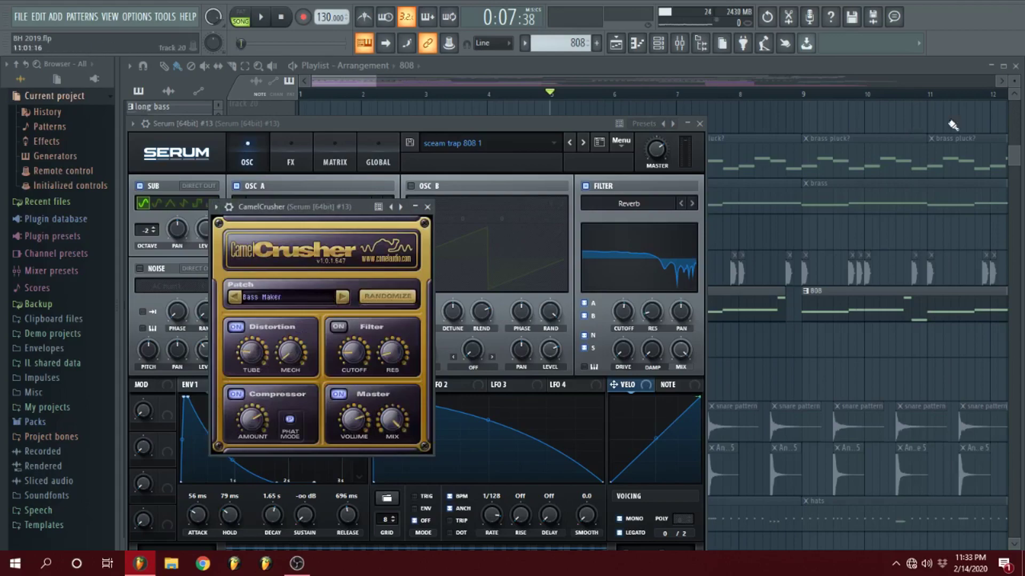
Unmute all tracks, play the full mix with vocals from bar 5 and reset playback to the start.
{"action": "left_click_drag", "start_coordinate": [345, 83], "coordinate": [345, 75]}
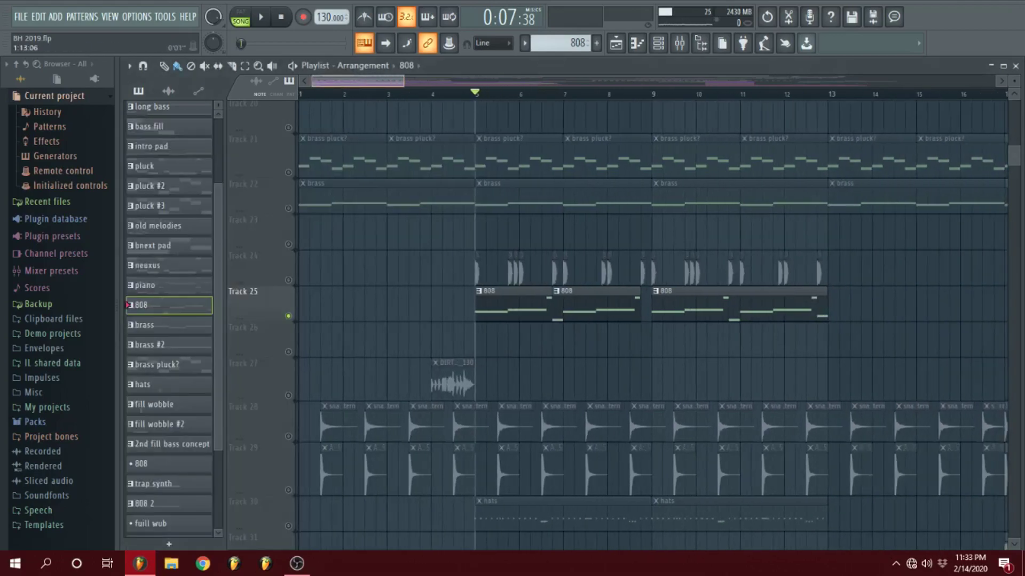
{"action": "scroll", "coordinate": [475, 275], "scroll_direction": "down", "scroll_amount": 6}
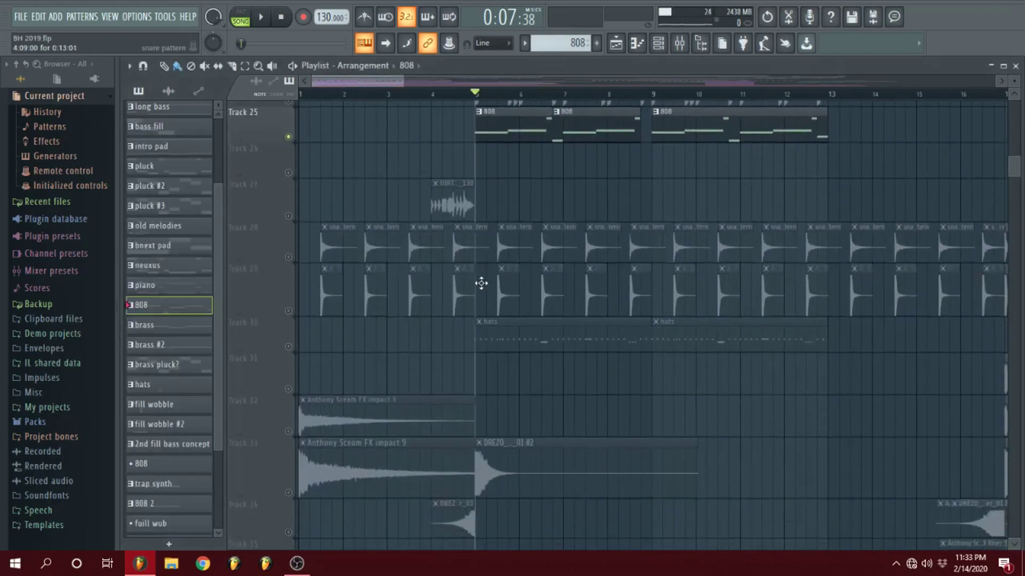
{"action": "scroll", "coordinate": [485, 287], "scroll_direction": "up", "scroll_amount": 15}
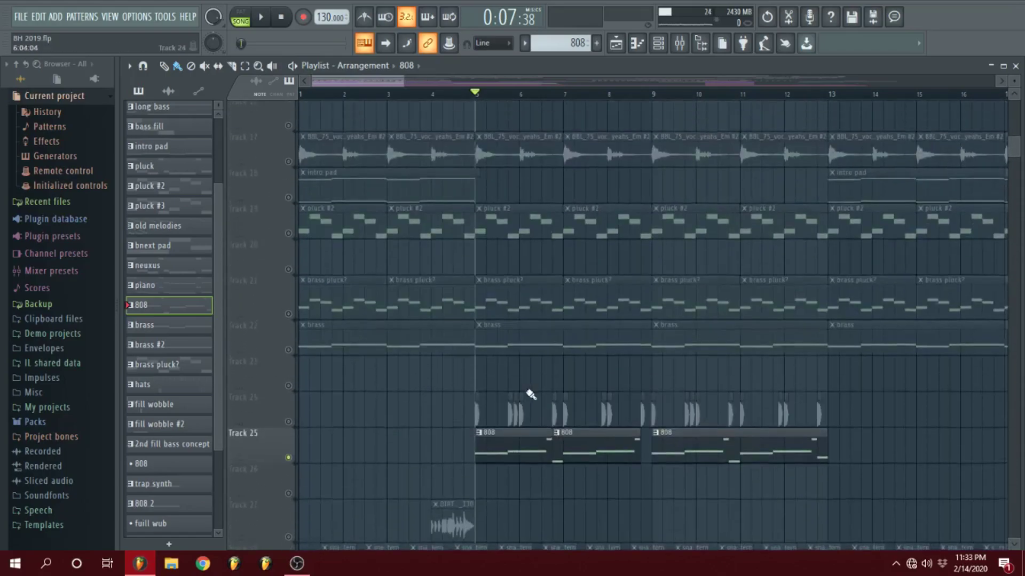
{"action": "scroll", "coordinate": [469, 368], "scroll_direction": "up", "scroll_amount": 5}
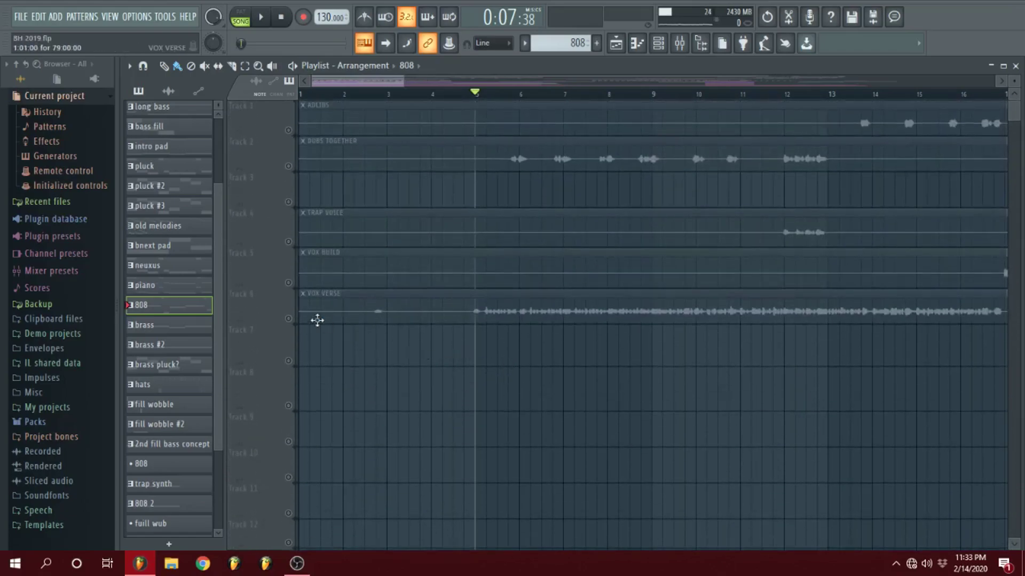
{"action": "right_click", "coordinate": [291, 319]}
{"action": "right_click", "coordinate": [291, 319]}
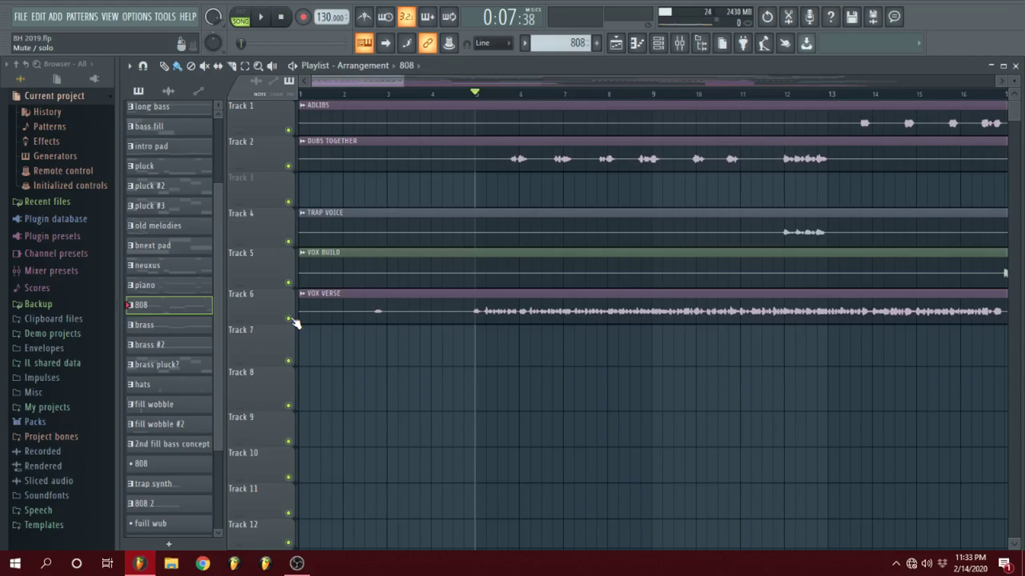
{"action": "key", "text": "space"}
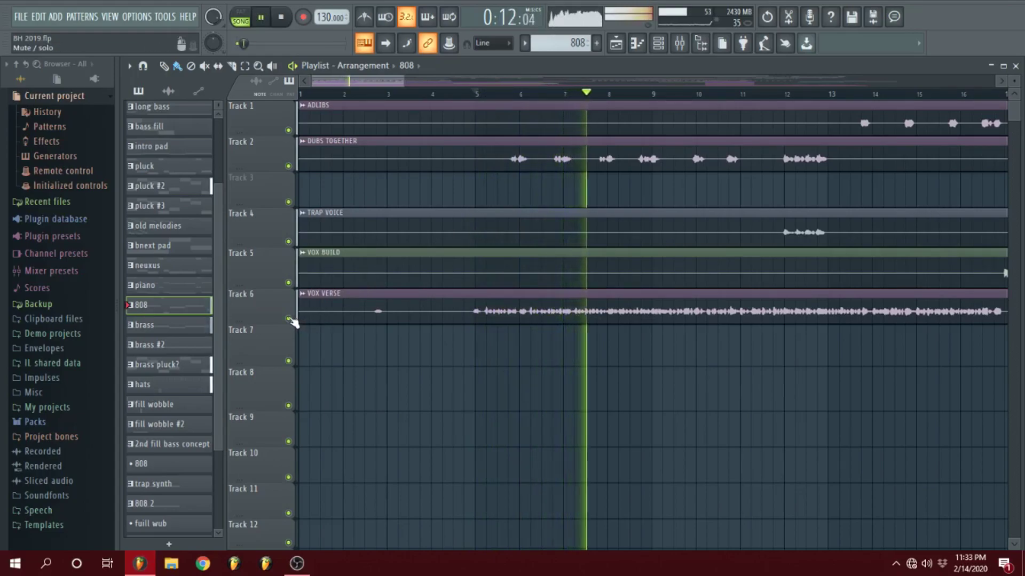
{"action": "key", "text": "space"}
{"action": "left_click", "coordinate": [281, 17]}
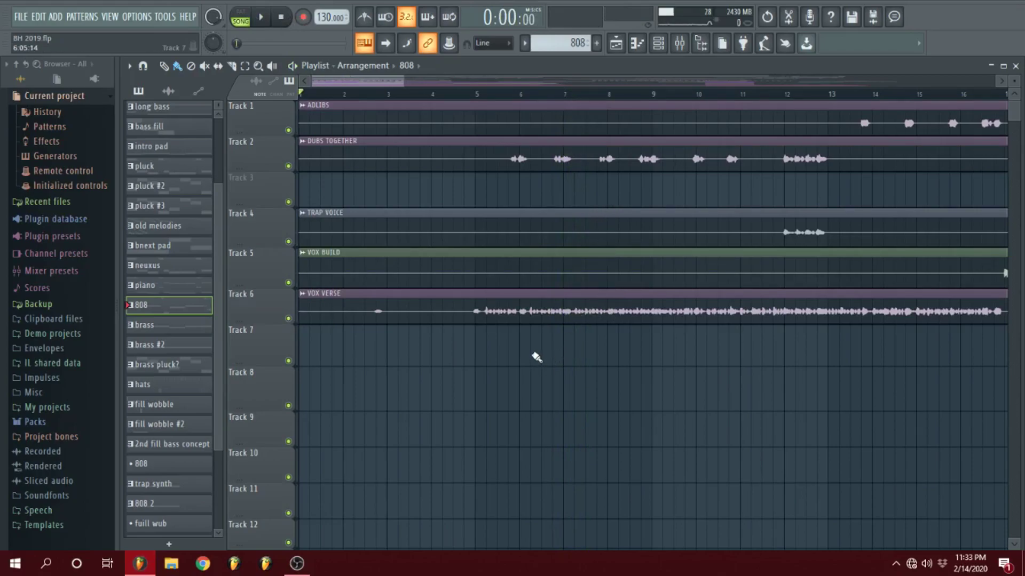
Place the playhead at bar 17 and look over the buildup's snare, impact and riser clips.
{"action": "scroll", "coordinate": [535, 357], "scroll_direction": "down", "scroll_amount": 5}
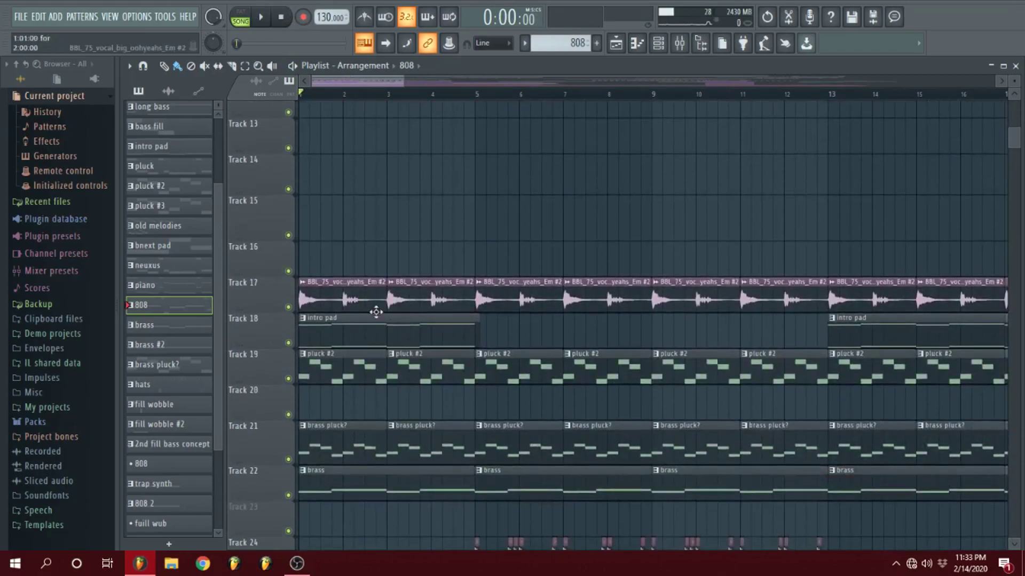
{"action": "scroll", "coordinate": [530, 359], "scroll_direction": "up", "scroll_amount": 5}
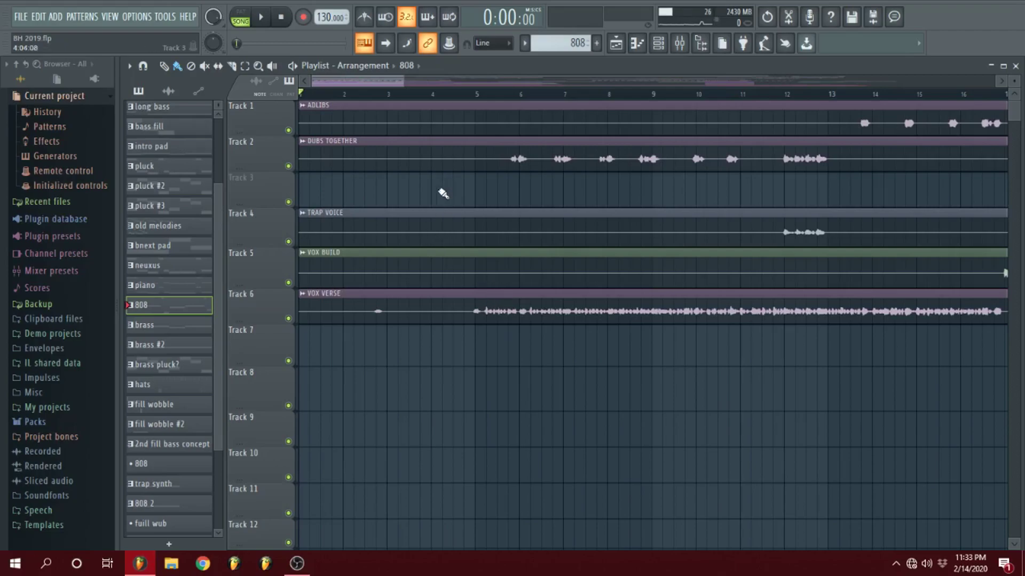
{"action": "mouse_move", "coordinate": [358, 84]}
{"action": "left_mouse_down"}
{"action": "mouse_move", "coordinate": [358, 104]}
{"action": "mouse_move", "coordinate": [358, 95]}
{"action": "left_mouse_up"}
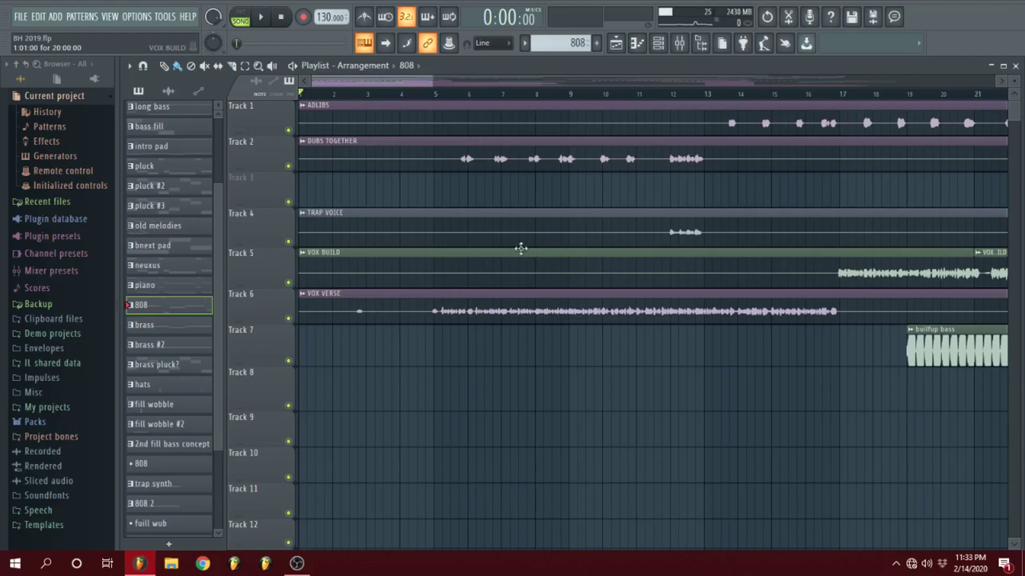
{"action": "scroll", "coordinate": [392, 83], "scroll_direction": "down", "scroll_amount": 4}
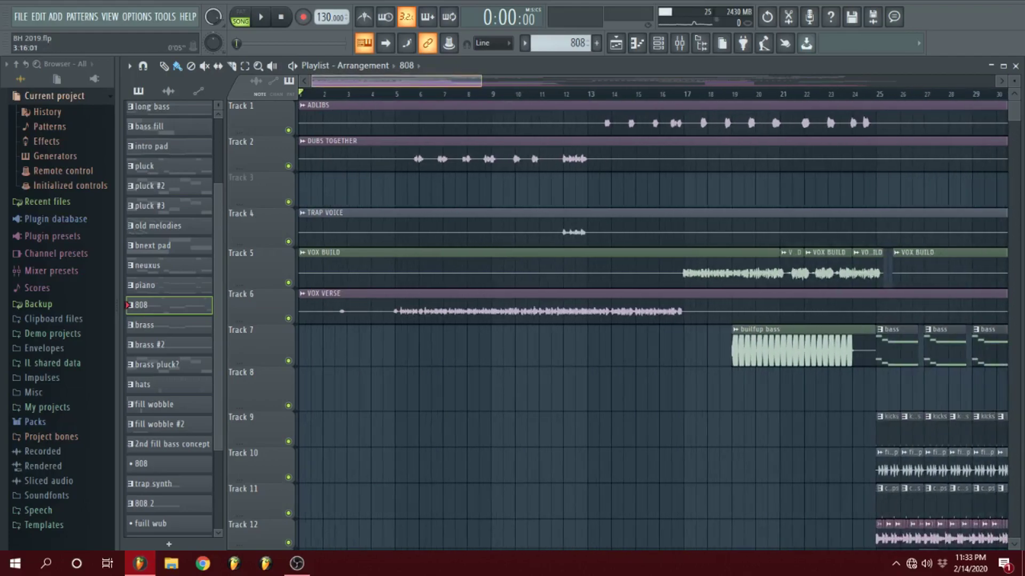
{"action": "scroll", "coordinate": [390, 80], "scroll_direction": "up", "scroll_amount": 1}
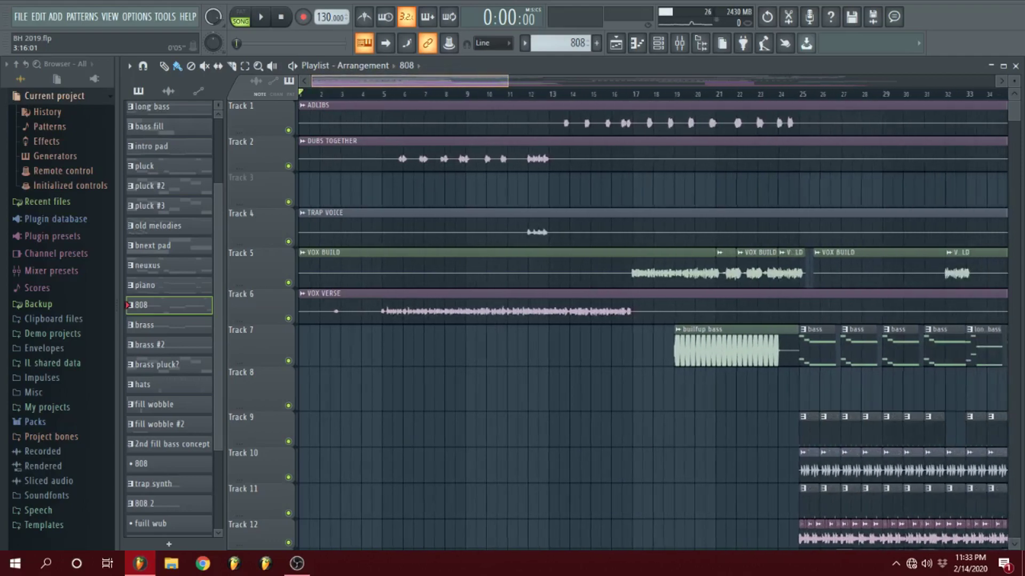
{"action": "scroll", "coordinate": [764, 222], "scroll_direction": "down", "scroll_amount": 6}
{"action": "left_click", "coordinate": [649, 96]}
{"action": "scroll", "coordinate": [681, 127], "scroll_direction": "down", "scroll_amount": 6}
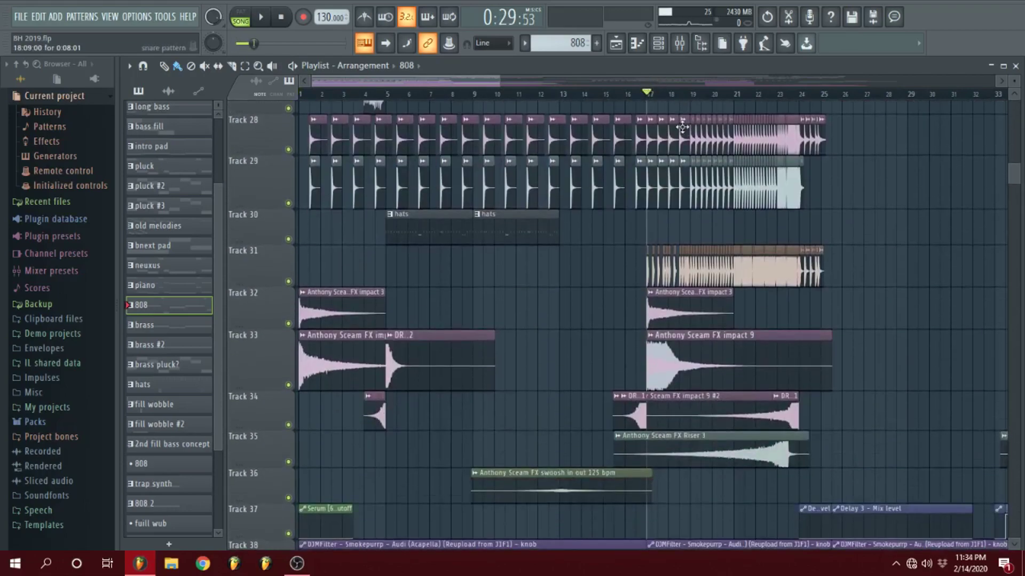
Compare the buildup's VOX BUILD vocals with its intro pad, pluck #2, brass and snare layers.
{"action": "scroll", "coordinate": [912, 226], "scroll_direction": "up", "scroll_amount": 4}
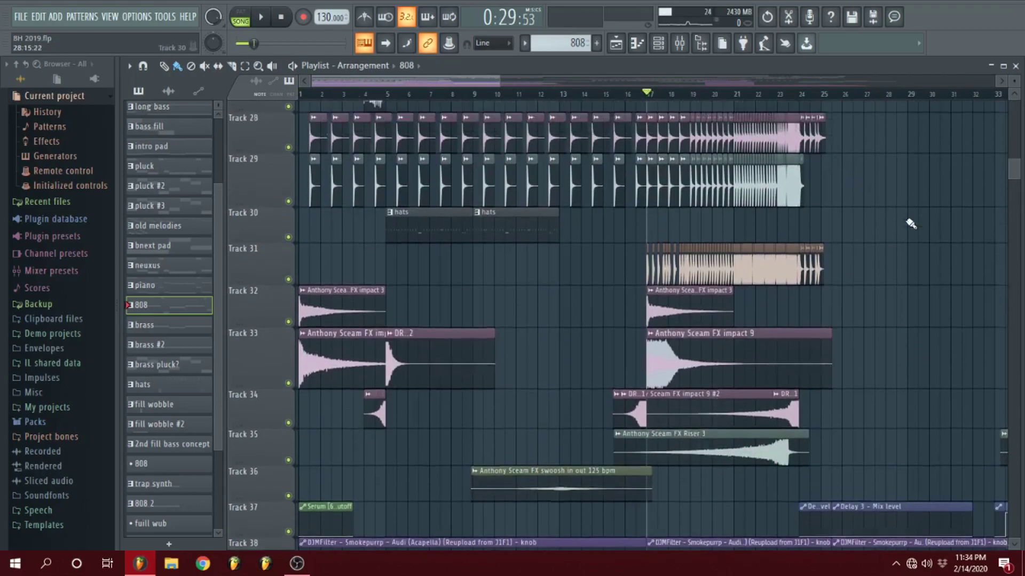
{"action": "scroll", "coordinate": [907, 240], "scroll_direction": "up", "scroll_amount": 8}
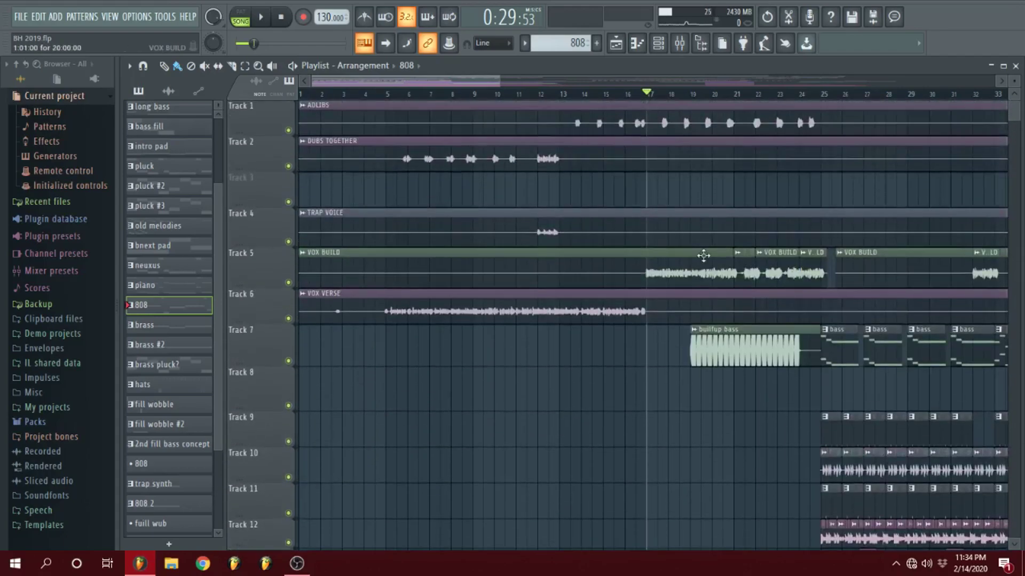
{"action": "scroll", "coordinate": [774, 166], "scroll_direction": "down", "scroll_amount": 12}
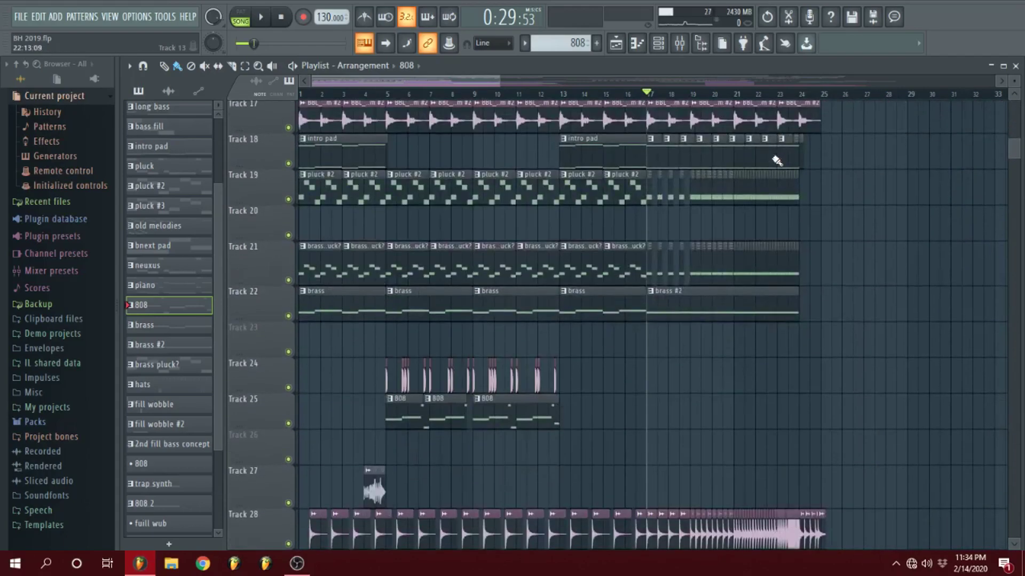
{"action": "scroll", "coordinate": [780, 161], "scroll_direction": "up", "scroll_amount": 3}
{"action": "scroll", "coordinate": [769, 176], "scroll_direction": "down", "scroll_amount": 3}
{"action": "scroll", "coordinate": [742, 240], "scroll_direction": "up", "scroll_amount": 11}
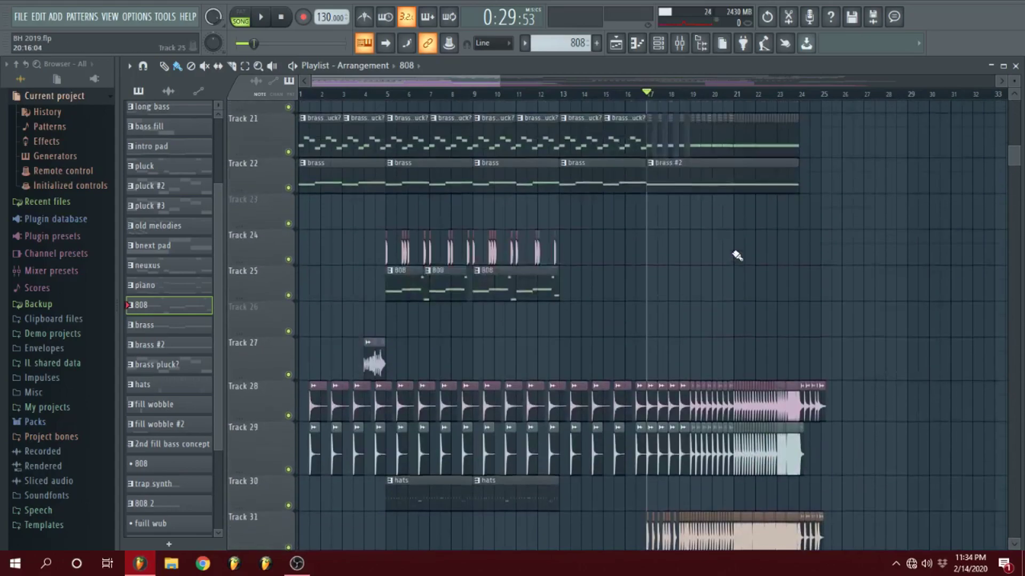
{"action": "scroll", "coordinate": [667, 272], "scroll_direction": "up", "scroll_amount": 2}
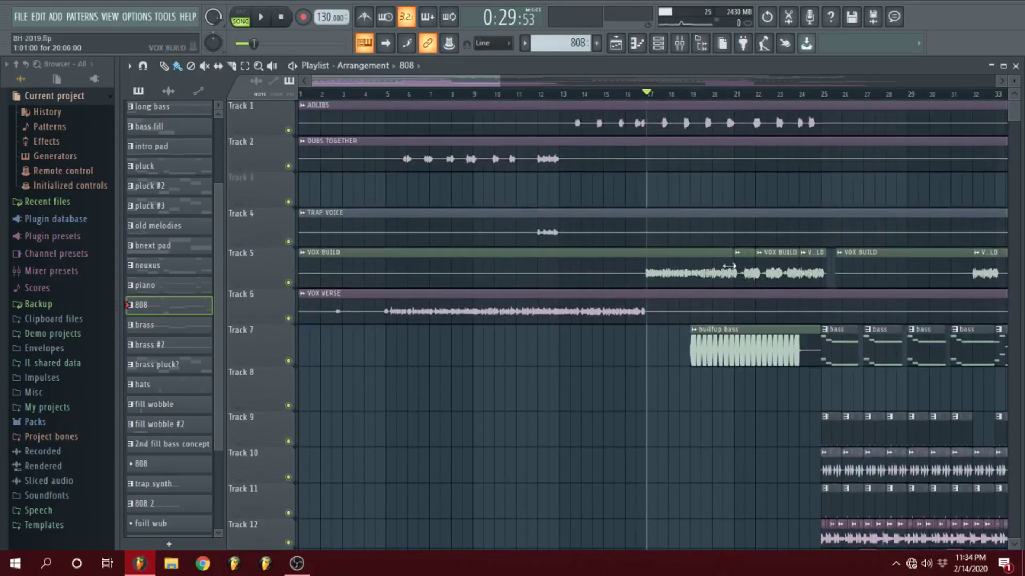
Play the buildup from bar 19, where the buildup bass enters, and again from bar 22.
{"action": "scroll", "coordinate": [824, 267], "scroll_direction": "up", "scroll_amount": 5}
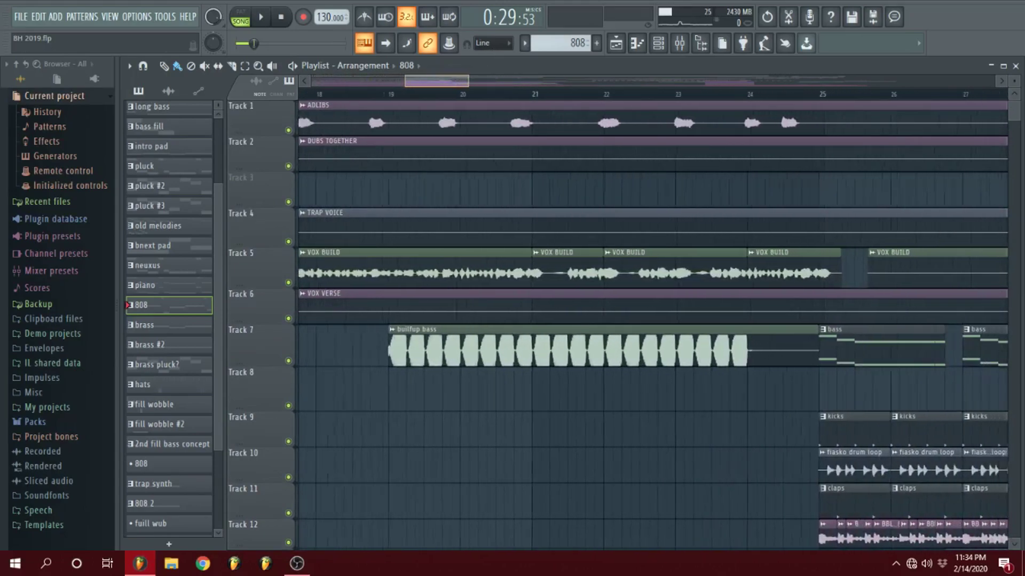
{"action": "scroll", "coordinate": [560, 338], "scroll_direction": "down", "scroll_amount": 4}
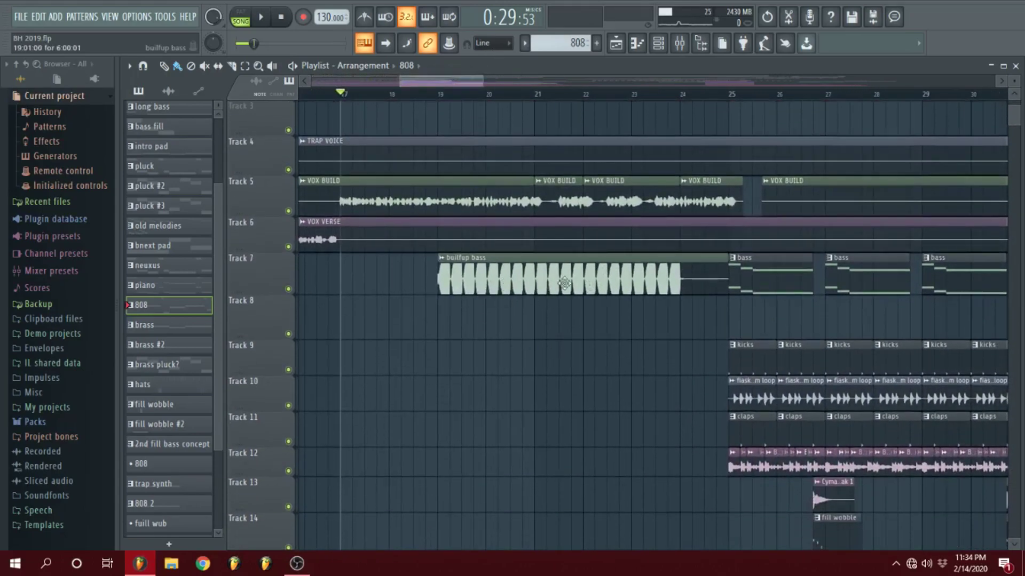
{"action": "left_click", "coordinate": [440, 94]}
{"action": "key", "text": "space"}
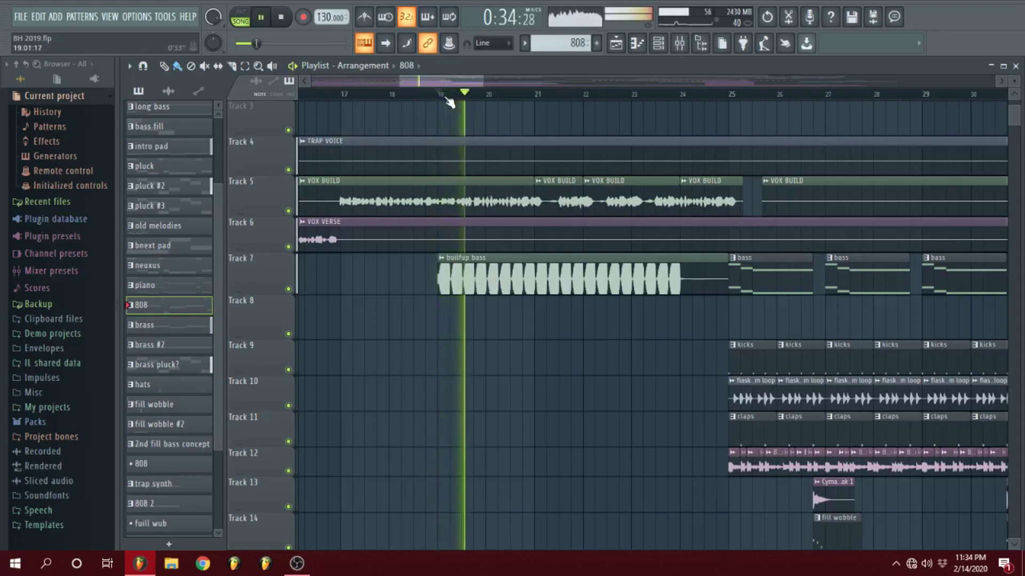
{"action": "left_click", "coordinate": [563, 102]}
{"action": "right_click", "coordinate": [562, 104]}
{"action": "left_click", "coordinate": [584, 94]}
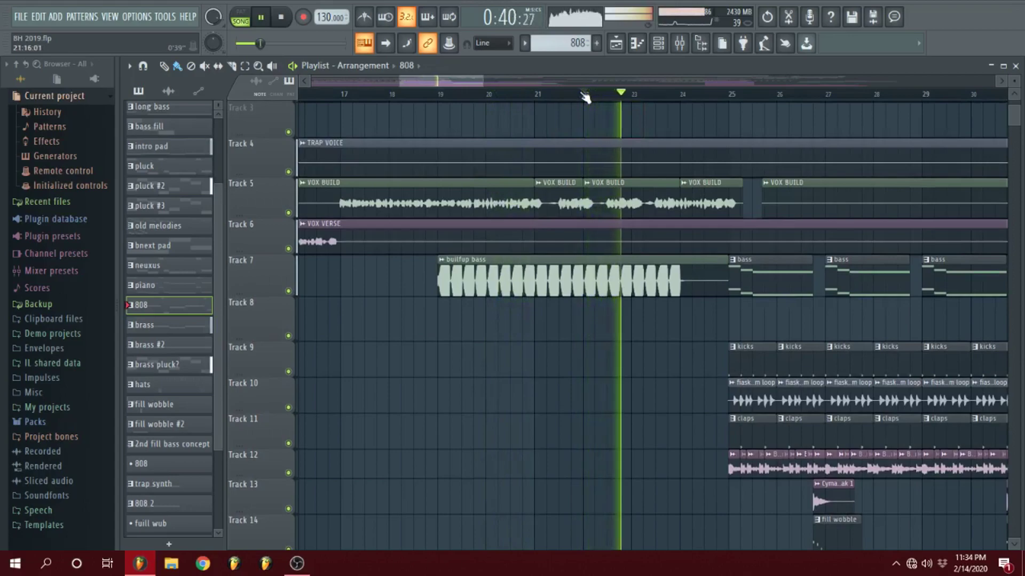
{"action": "key", "text": "space"}
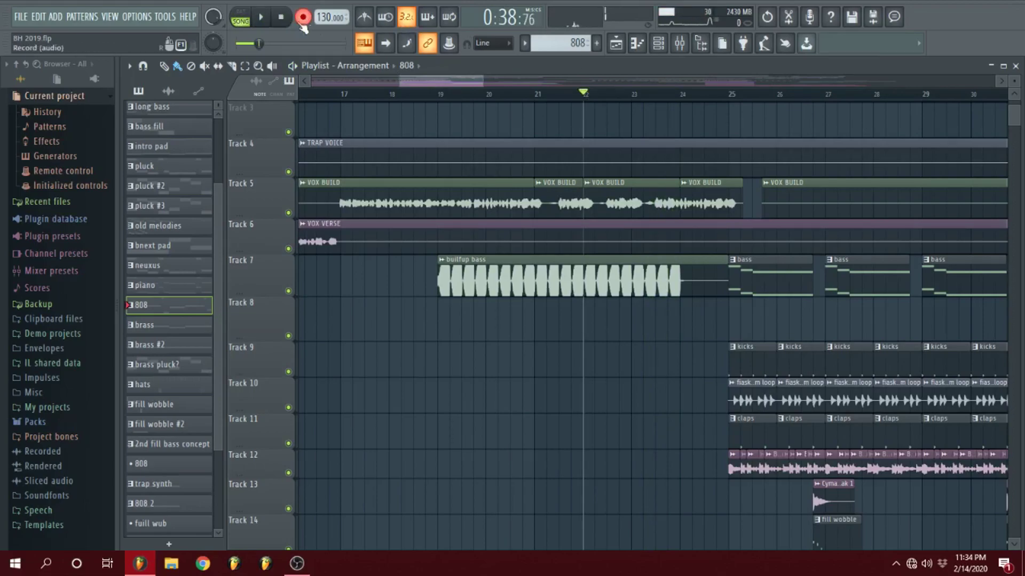
{"action": "left_click", "coordinate": [283, 18]}
Place the playhead at bar 24 and review the tracks across the gap before the drop at bar 25.
{"action": "mouse_move", "coordinate": [662, 94]}
{"action": "left_mouse_down"}
{"action": "mouse_move", "coordinate": [692, 94]}
{"action": "mouse_move", "coordinate": [681, 95]}
{"action": "left_mouse_up"}
{"action": "scroll", "coordinate": [749, 175], "scroll_direction": "down", "scroll_amount": 4}
{"action": "scroll", "coordinate": [748, 175], "scroll_direction": "down", "scroll_amount": 10}
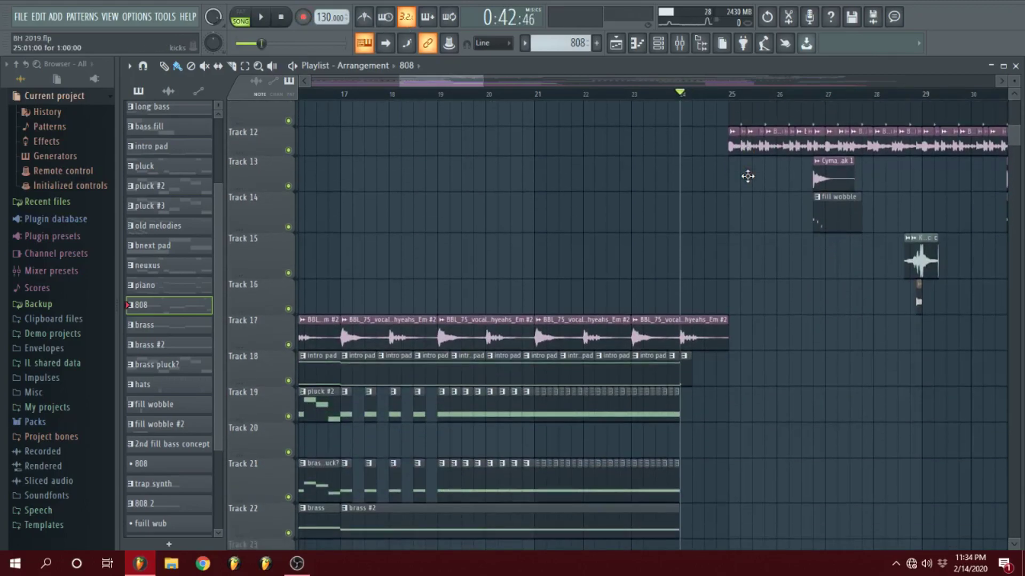
{"action": "scroll", "coordinate": [737, 183], "scroll_direction": "up", "scroll_amount": 8}
{"action": "scroll", "coordinate": [708, 237], "scroll_direction": "up", "scroll_amount": 6}
Play the section after the drop from bar 41, where the intro pad returns.
{"action": "left_click_drag", "start_coordinate": [447, 82], "coordinate": [608, 82]}
{"action": "scroll", "coordinate": [503, 178], "scroll_direction": "down", "scroll_amount": 10}
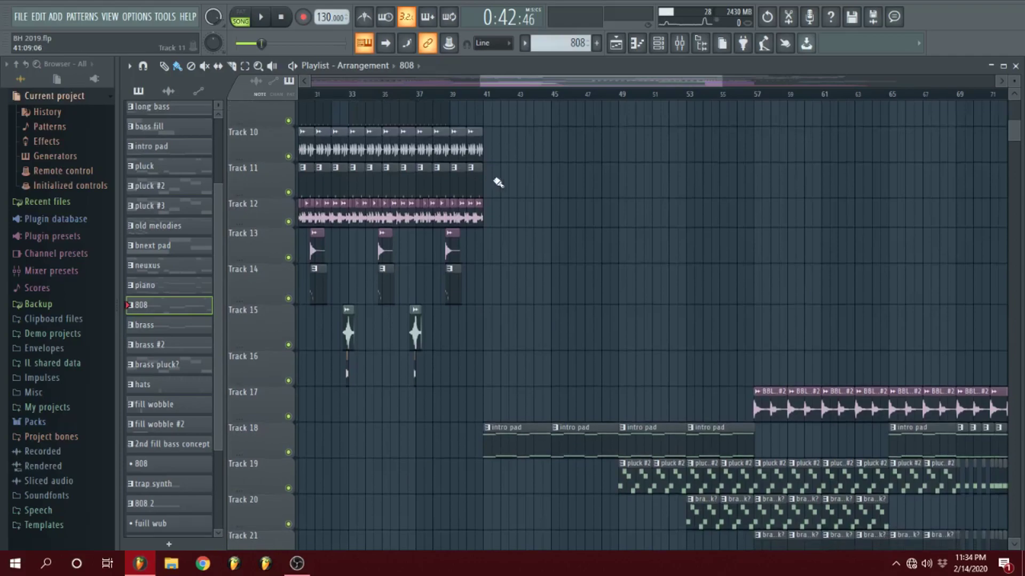
{"action": "scroll", "coordinate": [517, 201], "scroll_direction": "up", "scroll_amount": 5}
{"action": "left_click", "coordinate": [490, 97]}
{"action": "key", "text": "space"}
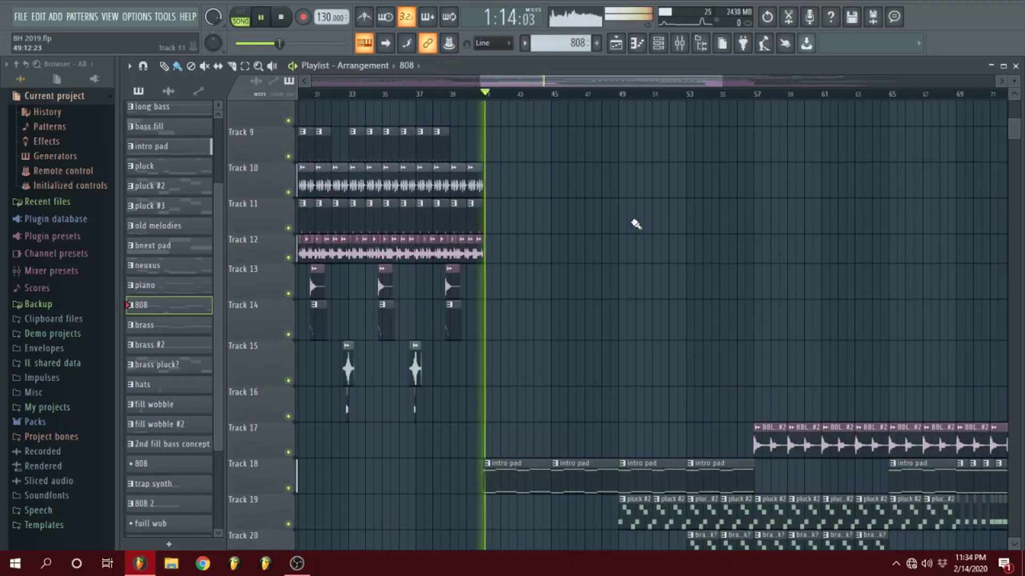
{"action": "scroll", "coordinate": [603, 222], "scroll_direction": "down", "scroll_amount": 4}
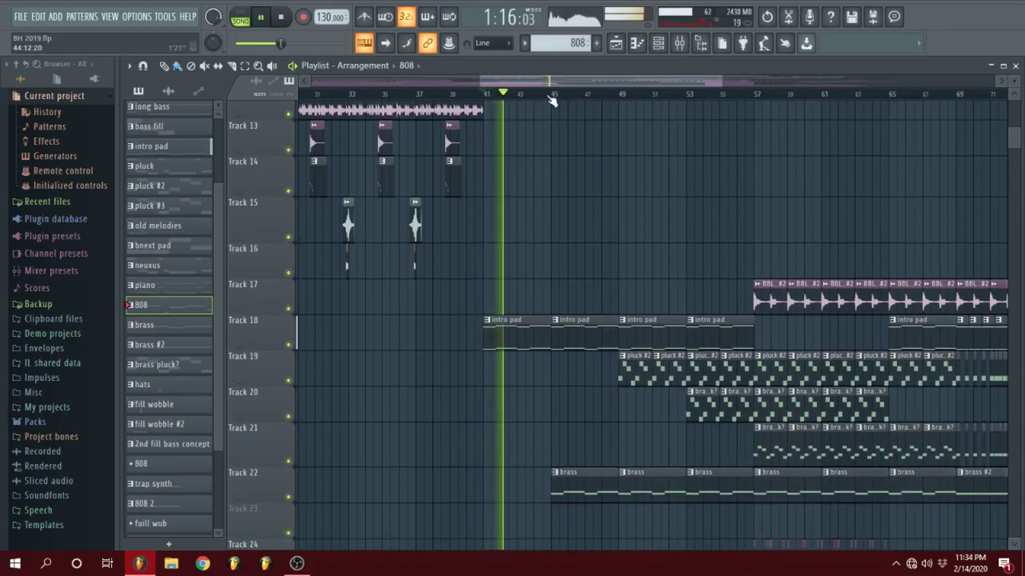
{"action": "key", "text": "space"}
Play the arrangement from bar 45, where the brass joins the intro pad.
{"action": "left_click", "coordinate": [553, 97]}
{"action": "key", "text": "space"}
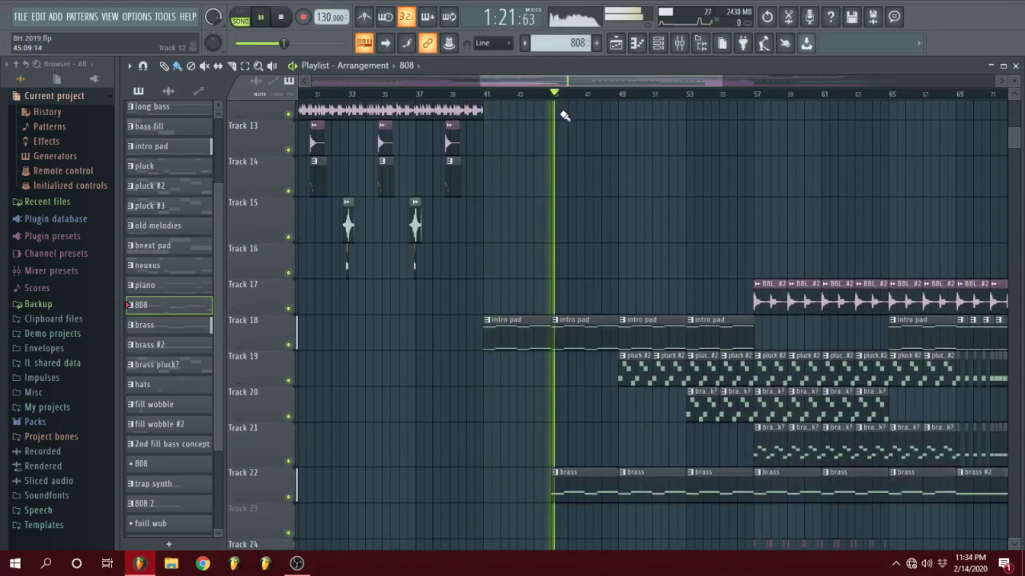
{"action": "key", "text": "space"}
Play the arrangement from bar 49, where pluck #2 joins, and place the playhead at bar 53.
{"action": "left_click", "coordinate": [619, 97]}
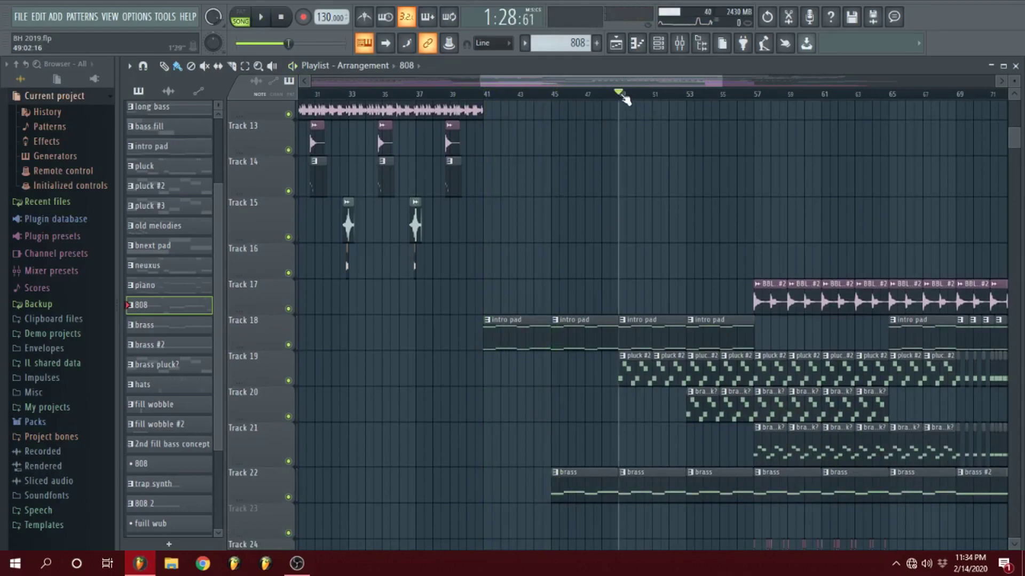
{"action": "scroll", "coordinate": [676, 299], "scroll_direction": "up", "scroll_amount": 6}
{"action": "key", "text": "space"}
{"action": "scroll", "coordinate": [677, 303], "scroll_direction": "down", "scroll_amount": 8}
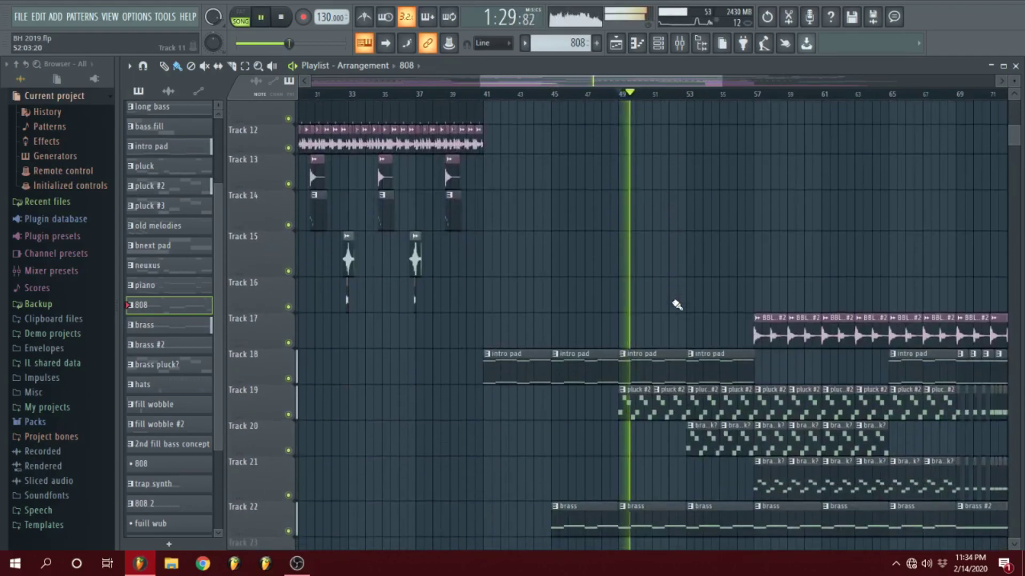
{"action": "key", "text": "space"}
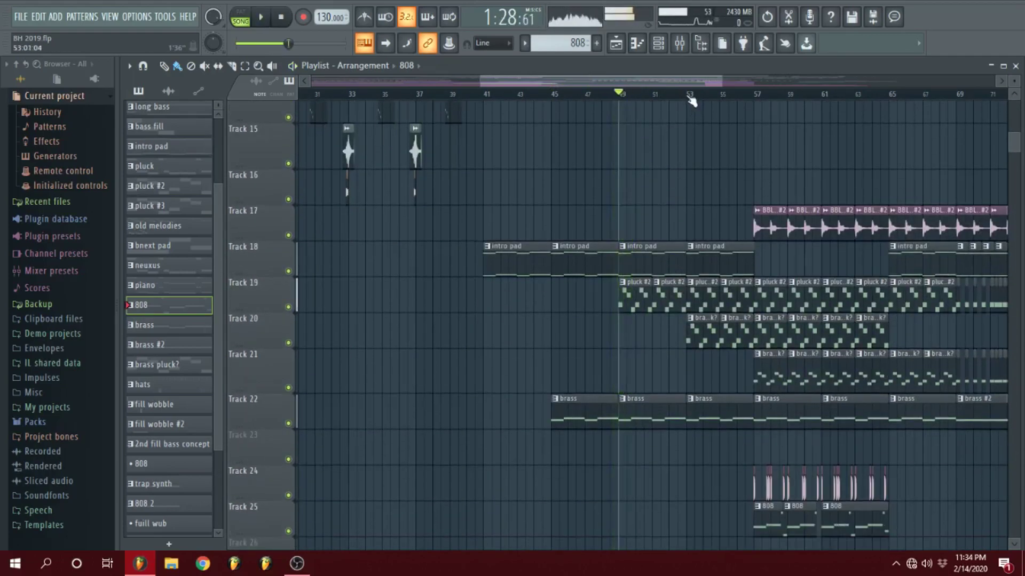
{"action": "left_click", "coordinate": [690, 96]}
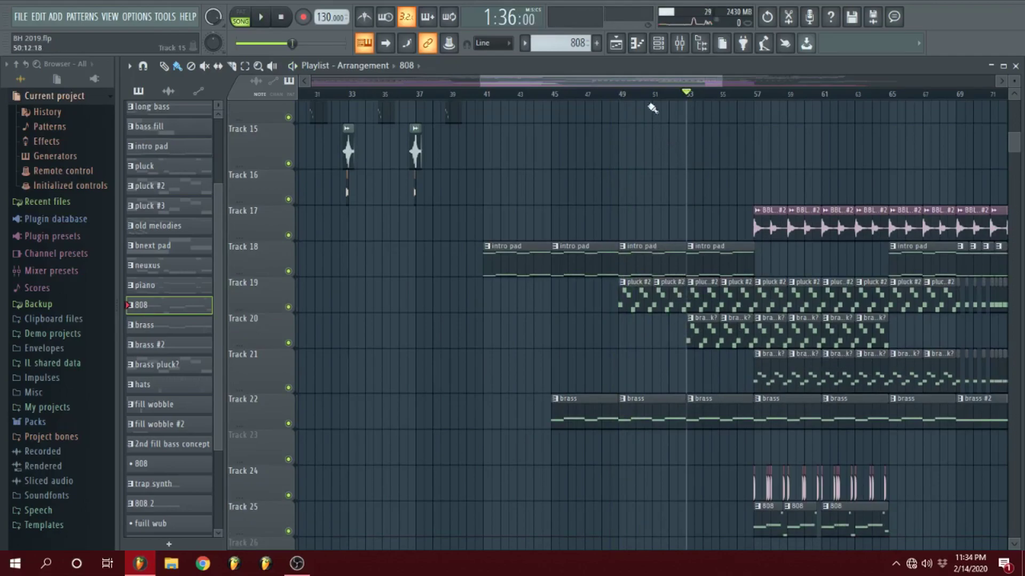
Solo the brass pluck on Track 21, play it from bar 57, and restore all tracks.
{"action": "left_click_drag", "start_coordinate": [601, 81], "coordinate": [639, 80]}
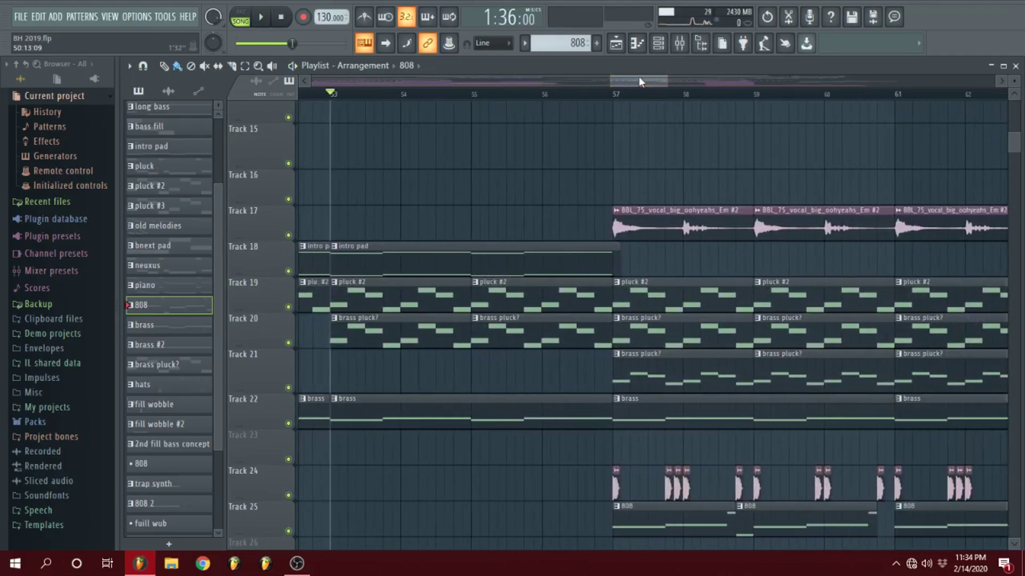
{"action": "right_click", "coordinate": [289, 389]}
{"action": "left_click", "coordinate": [615, 92]}
{"action": "key", "text": "space"}
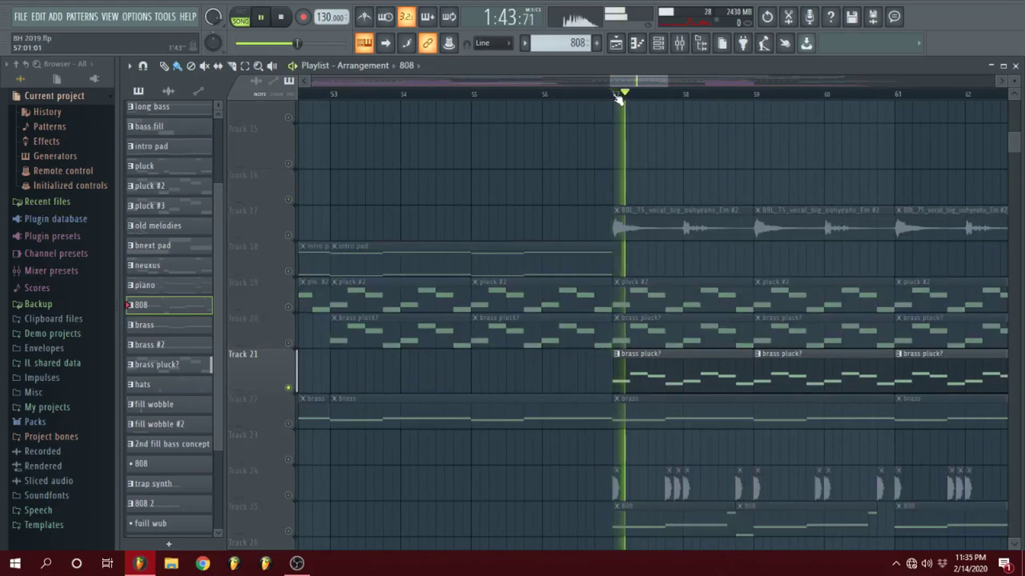
{"action": "right_click", "coordinate": [288, 343]}
{"action": "right_click", "coordinate": [288, 343]}
{"action": "key", "text": "space"}
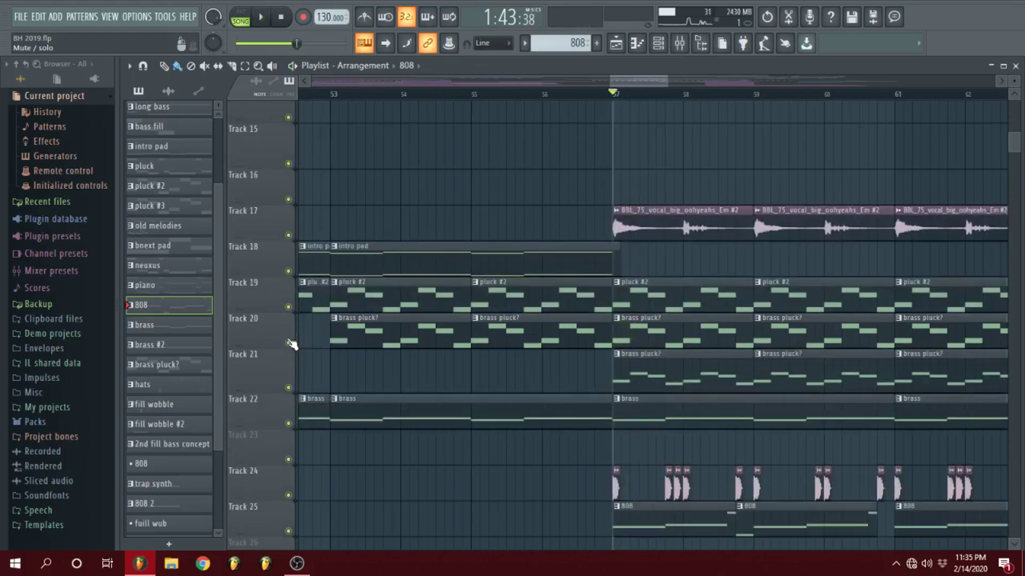
Solo the Track 24 hits together with the 808 on Track 25, play them from bar 57, and restore all tracks.
{"action": "scroll", "coordinate": [638, 85], "scroll_direction": "down", "scroll_amount": 5}
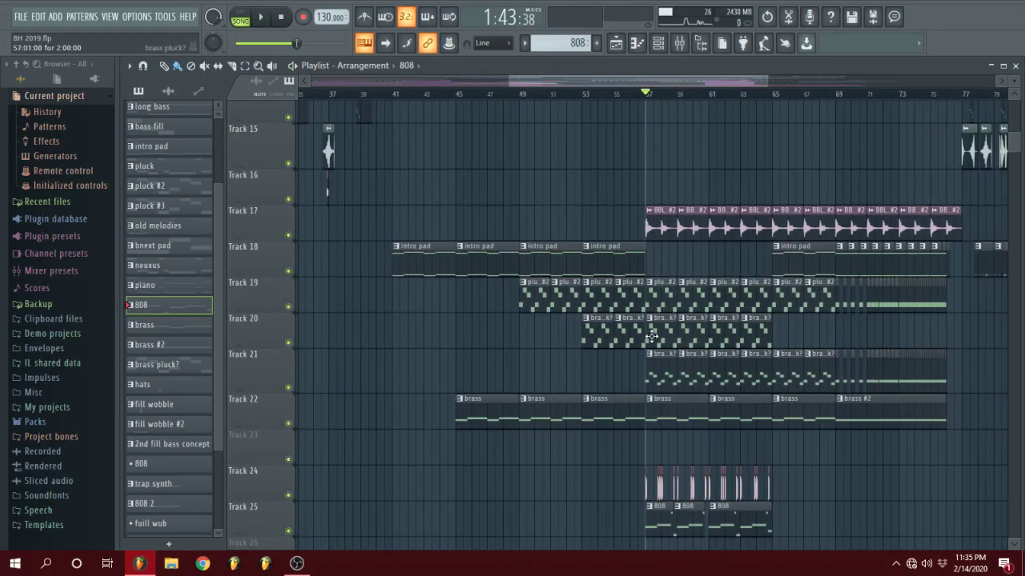
{"action": "scroll", "coordinate": [652, 336], "scroll_direction": "up", "scroll_amount": 3}
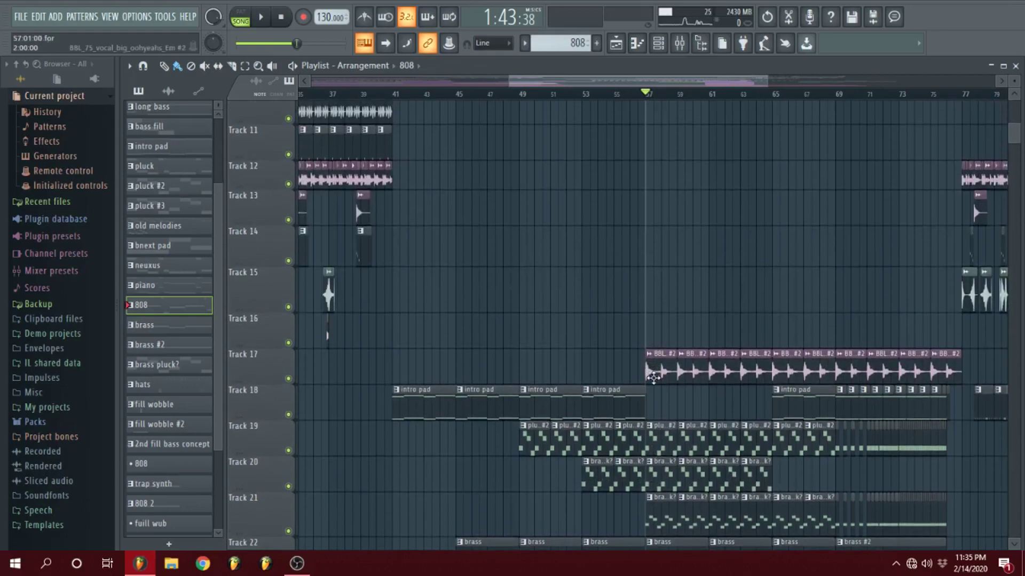
{"action": "scroll", "coordinate": [654, 373], "scroll_direction": "down", "scroll_amount": 6}
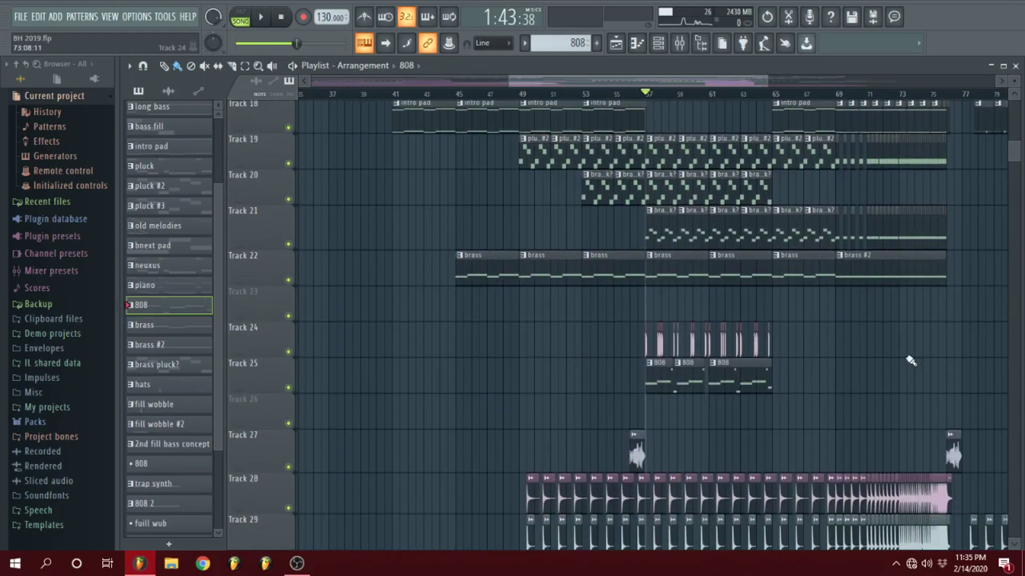
{"action": "scroll", "coordinate": [866, 366], "scroll_direction": "down", "scroll_amount": 4}
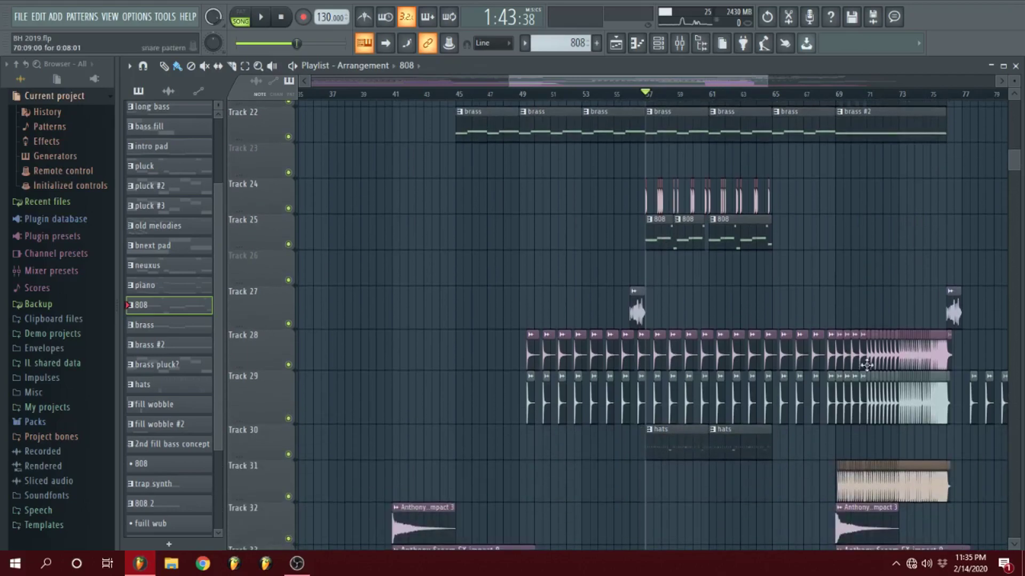
{"action": "scroll", "coordinate": [864, 363], "scroll_direction": "up", "scroll_amount": 6}
{"action": "scroll", "coordinate": [685, 84], "scroll_direction": "up", "scroll_amount": 3}
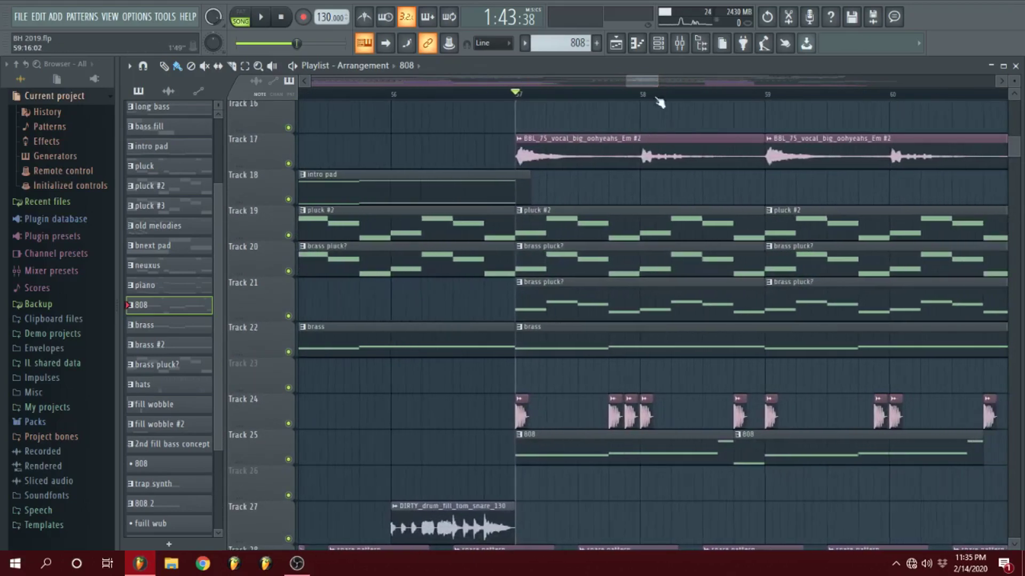
{"action": "right_click", "coordinate": [288, 424]}
{"action": "left_click", "coordinate": [288, 459]}
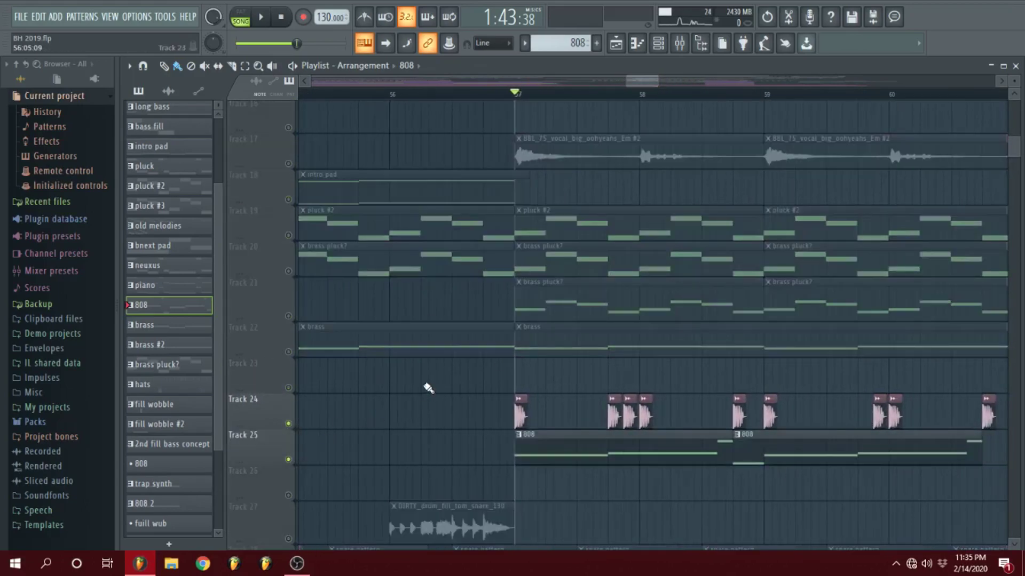
{"action": "key", "text": "space"}
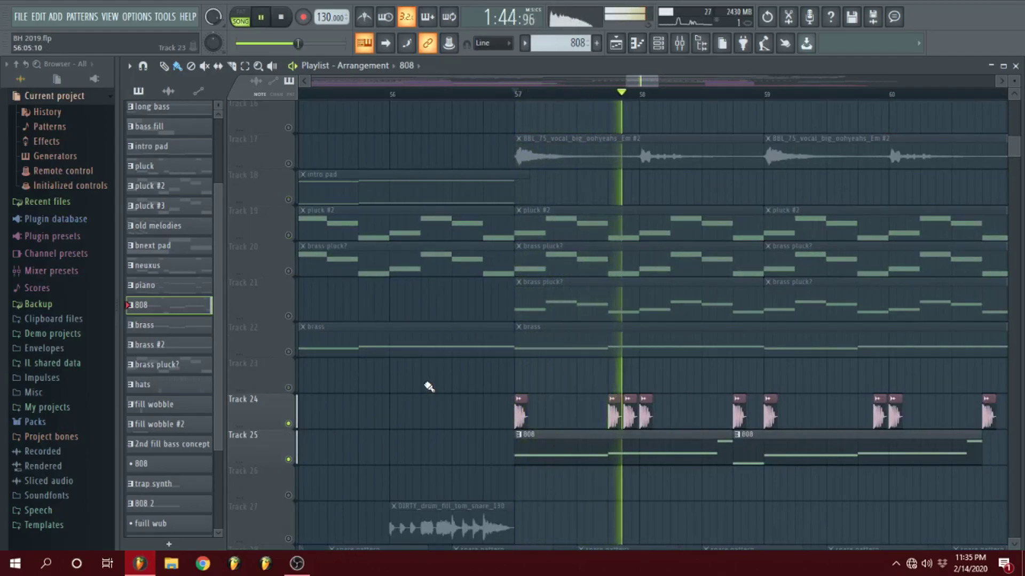
{"action": "key", "text": "space"}
{"action": "right_click", "coordinate": [288, 424]}
Review the adlib, dubs and verse vocal tracks in the section around bar 57.
{"action": "scroll", "coordinate": [599, 515], "scroll_direction": "up", "scroll_amount": 10}
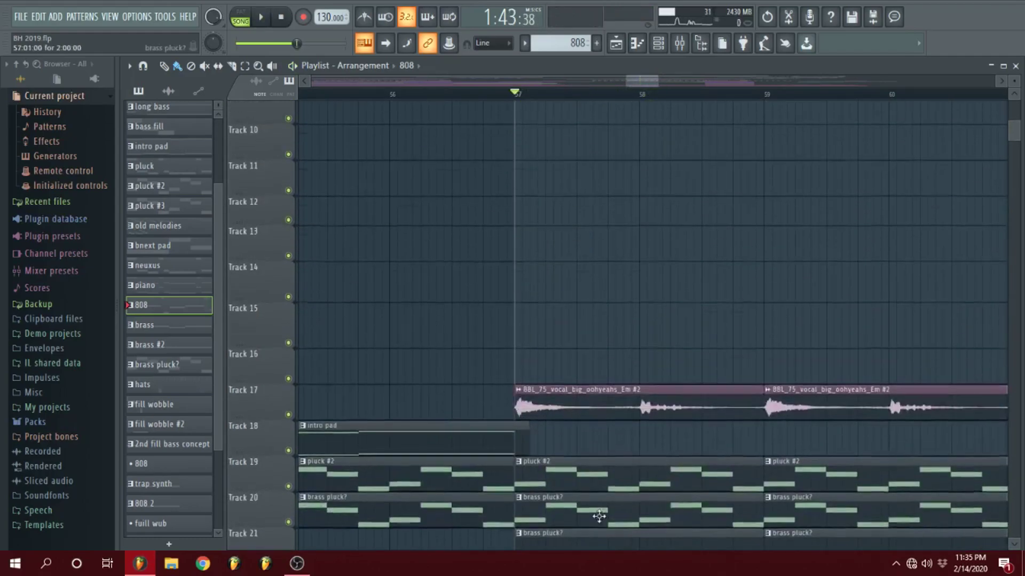
{"action": "scroll", "coordinate": [620, 129], "scroll_direction": "down", "scroll_amount": 10}
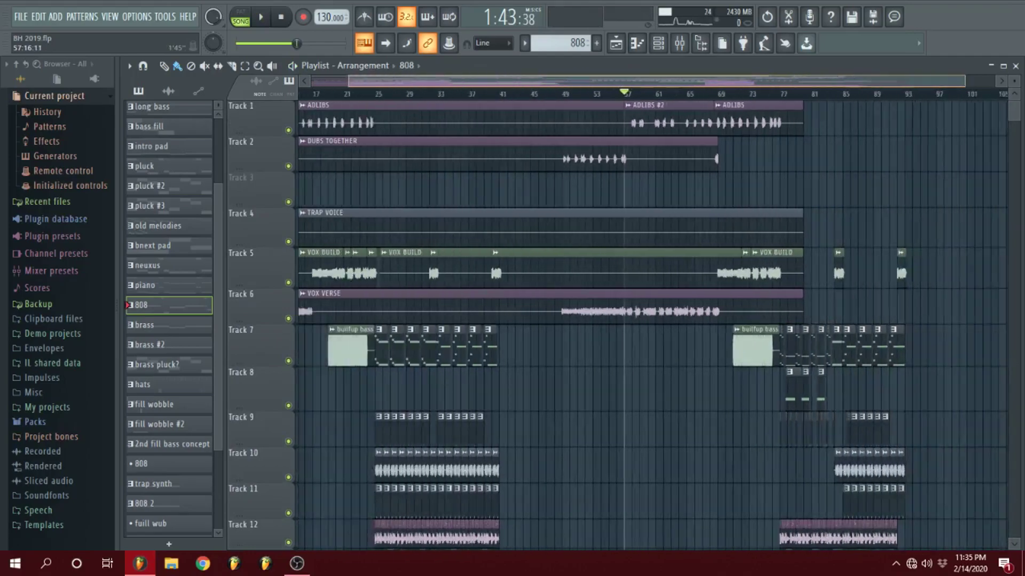
{"action": "scroll", "coordinate": [688, 210], "scroll_direction": "up", "scroll_amount": 5}
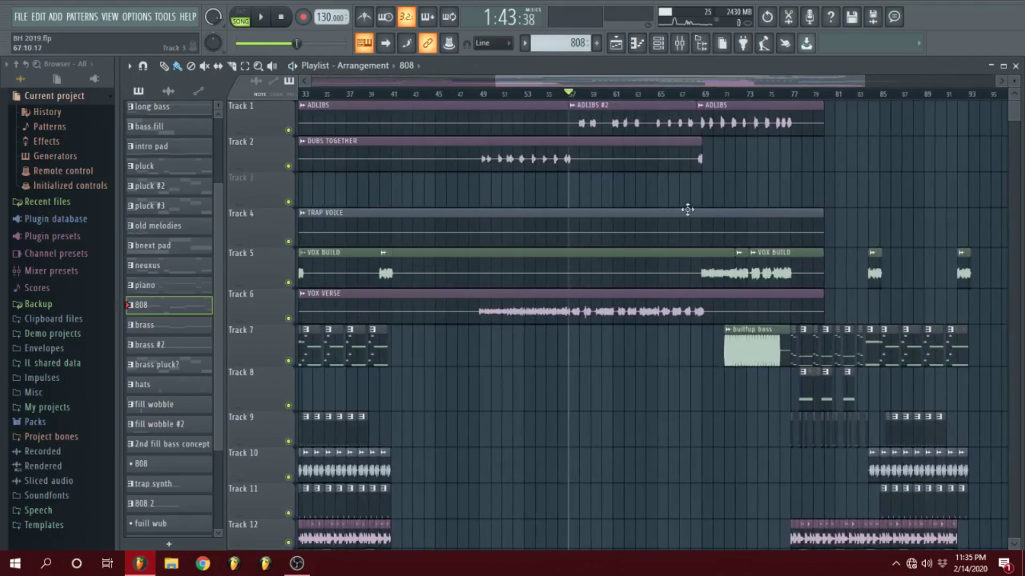